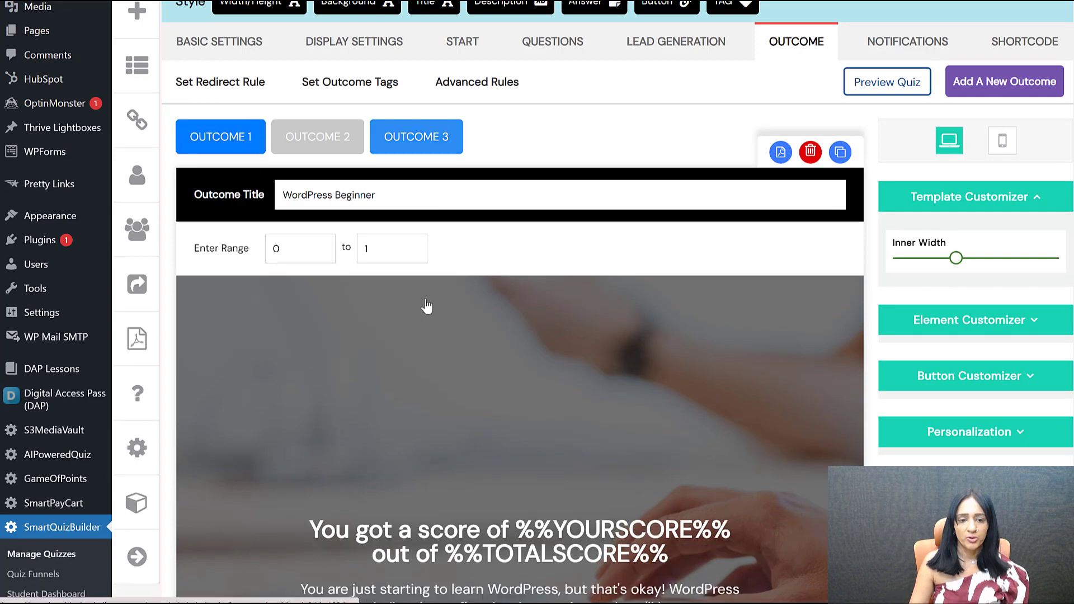
- Select the [DOWNLOADPDF] shortcode at the end of the WordPress Beginner outcome description
{"action": "scroll", "coordinate": [597, 439], "scroll_direction": "down", "scroll_amount": 4}
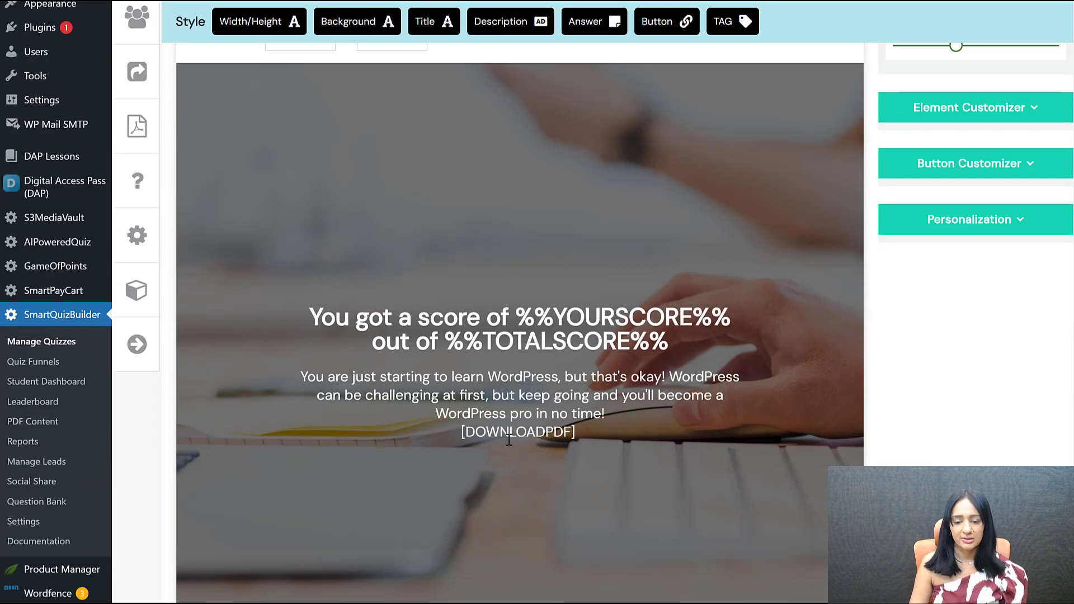
{"action": "left_click_drag", "start_coordinate": [577, 439], "coordinate": [382, 439]}
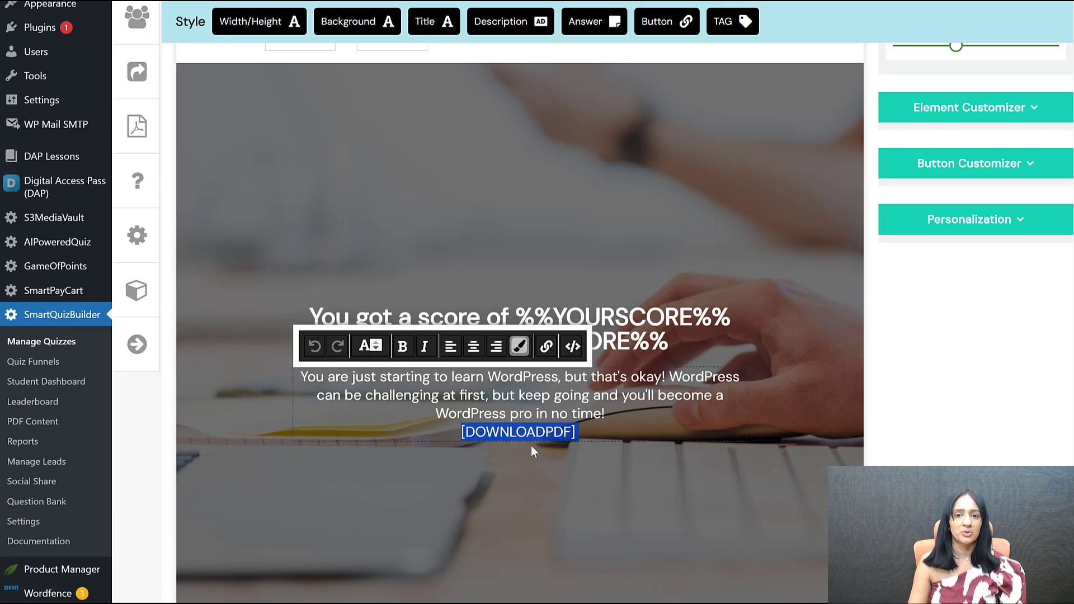
{"action": "left_click", "coordinate": [502, 490]}
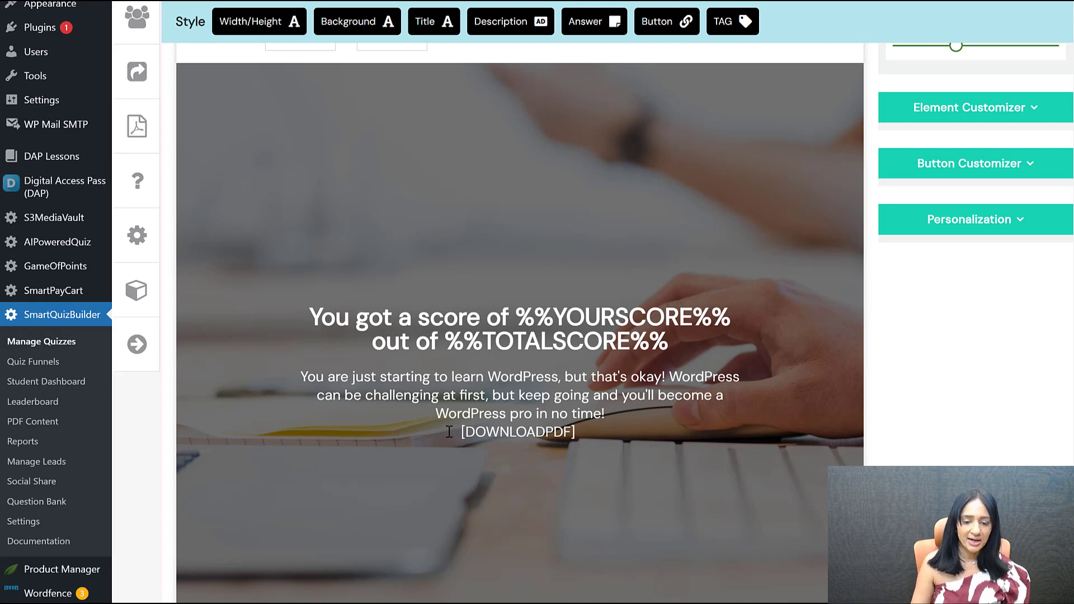
{"action": "left_click_drag", "start_coordinate": [462, 431], "coordinate": [578, 433]}
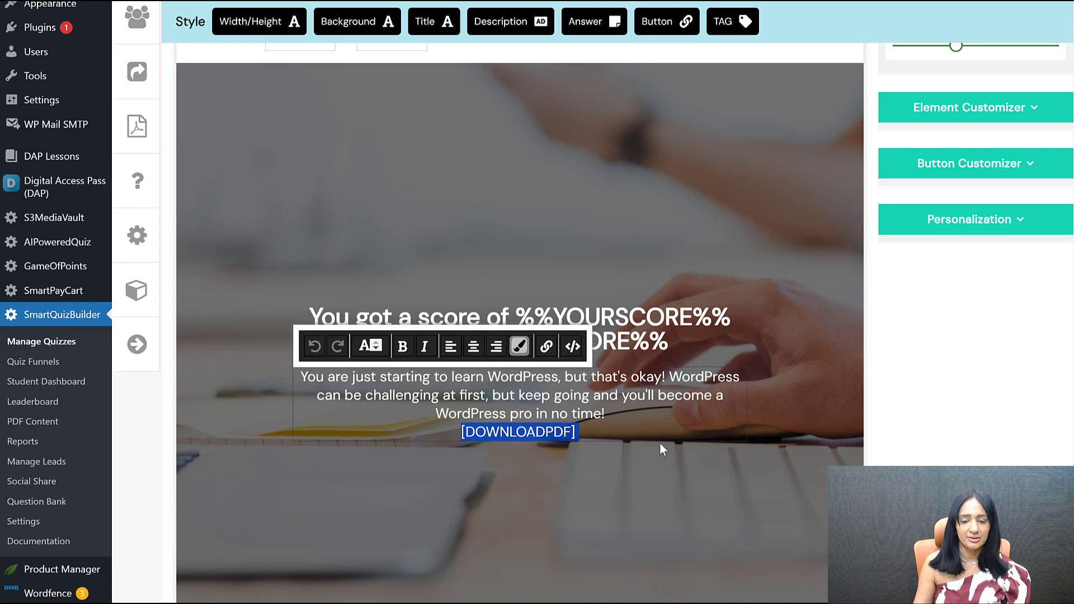
{"action": "left_click", "coordinate": [916, 454]}
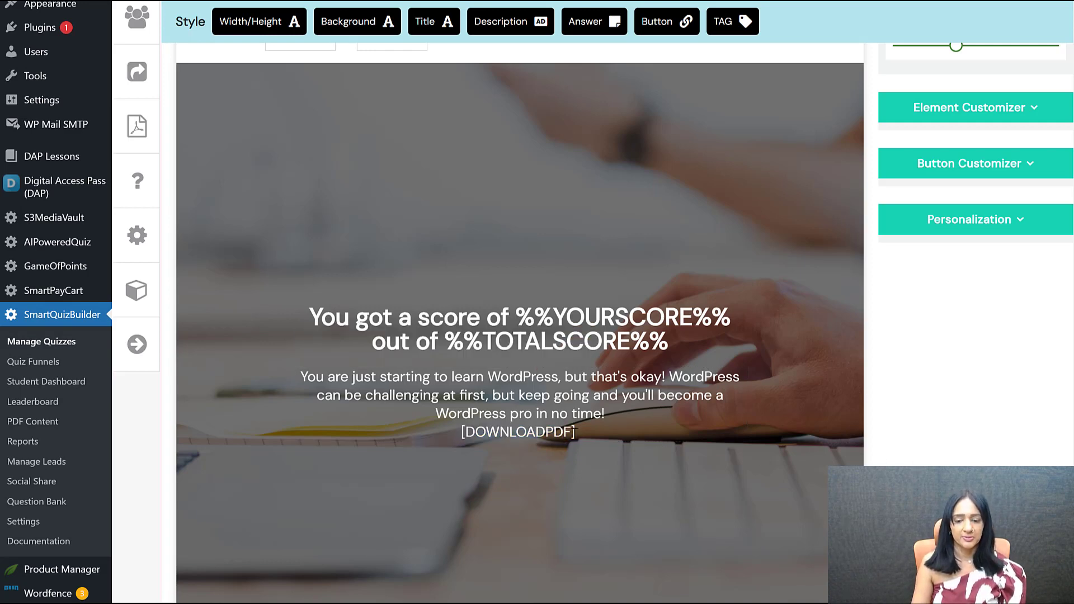
{"action": "left_click", "coordinate": [436, 413]}
{"action": "left_click_drag", "start_coordinate": [436, 413], "coordinate": [429, 462]}
{"action": "left_click", "coordinate": [737, 320]}
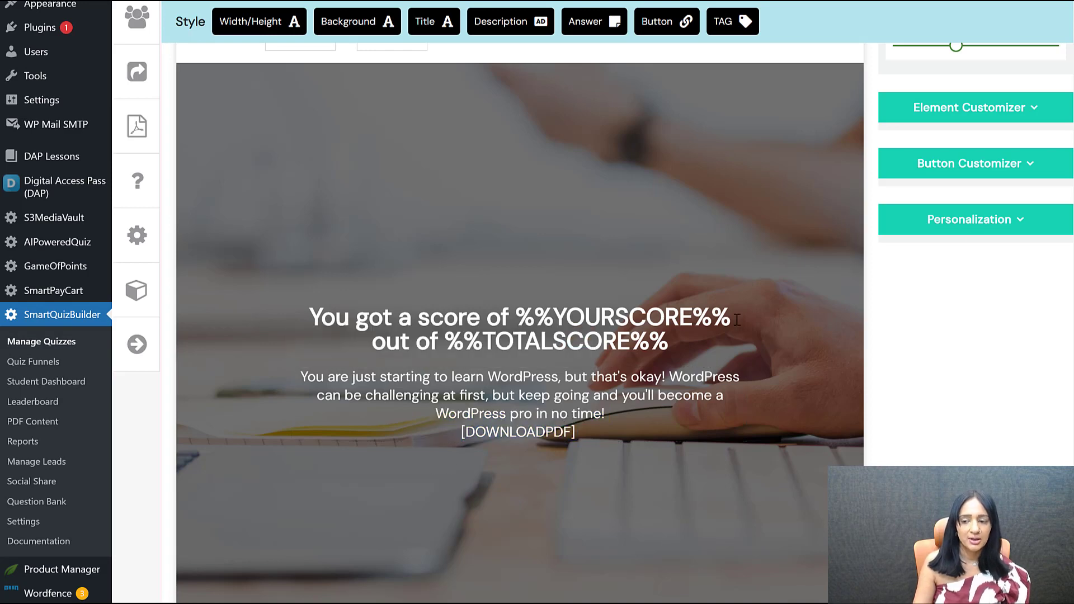
- Expand Personalization and its PDF entry to reveal the [DOWNLOADPDF] merge tag
{"action": "left_click", "coordinate": [992, 227]}
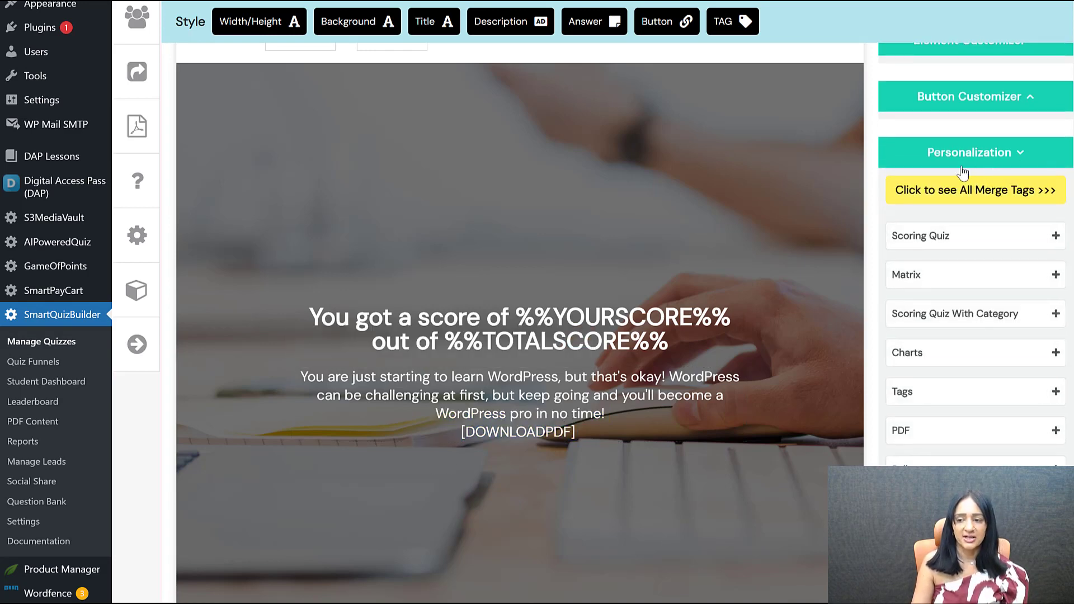
{"action": "left_click", "coordinate": [923, 434]}
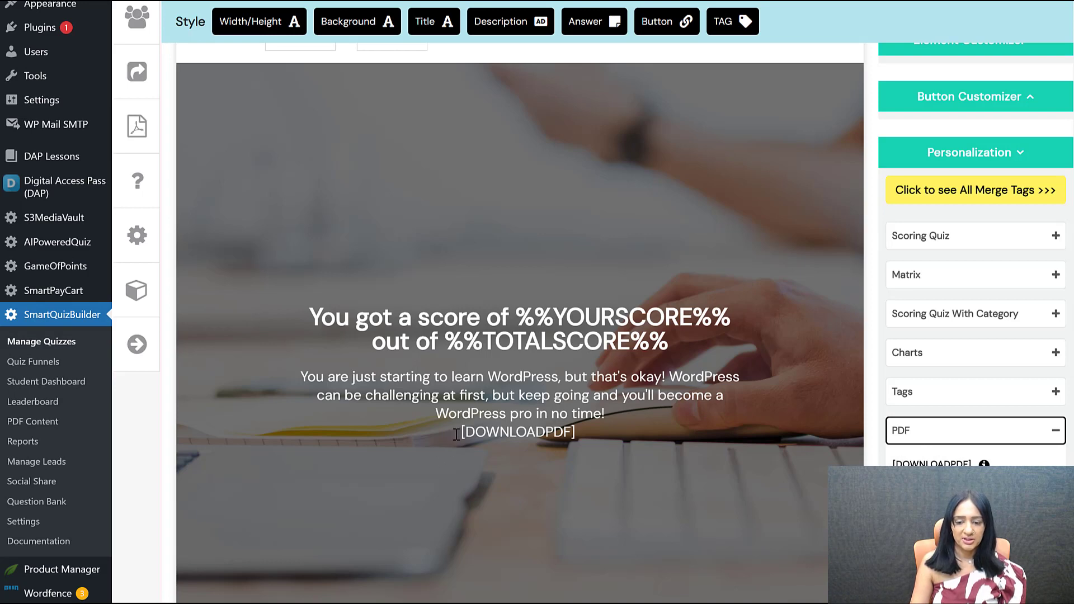
{"action": "left_click", "coordinate": [1024, 155]}
{"action": "scroll", "coordinate": [471, 288], "scroll_direction": "up", "scroll_amount": 3}
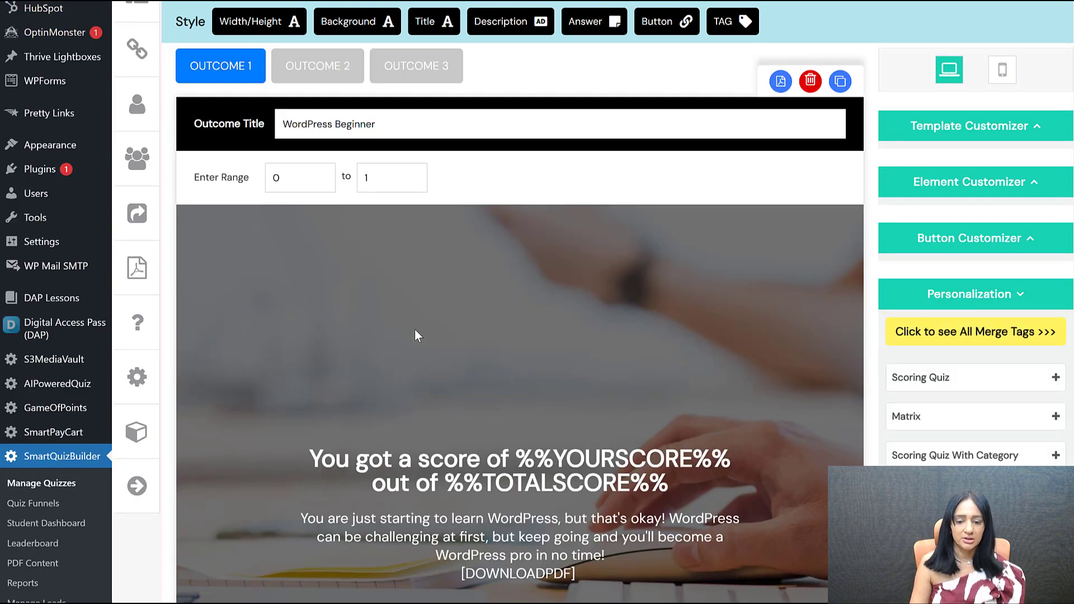
{"action": "scroll", "coordinate": [414, 328], "scroll_direction": "down", "scroll_amount": 2}
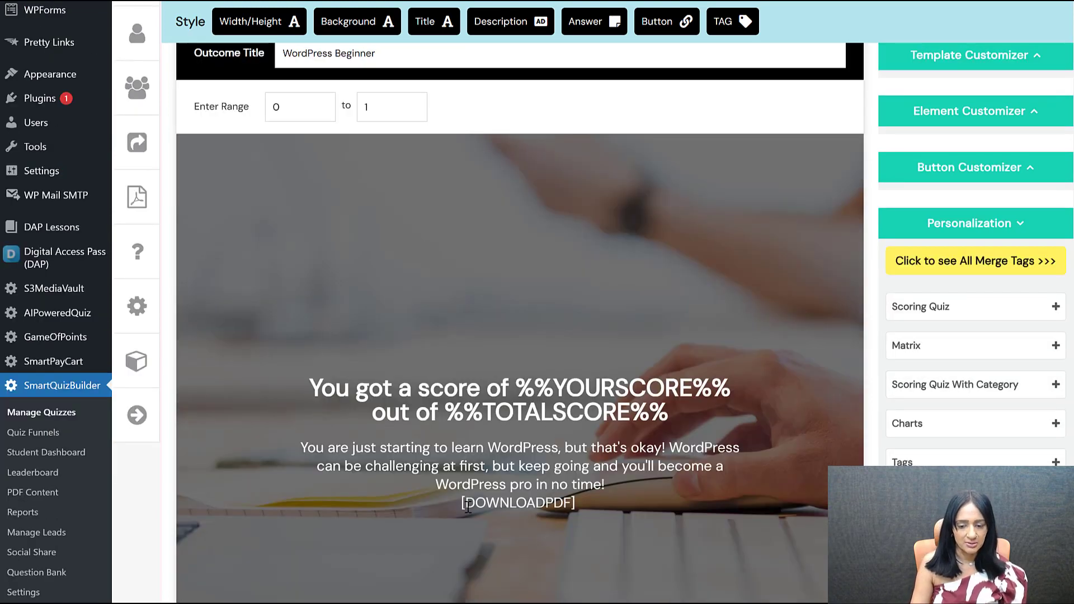
{"action": "scroll", "coordinate": [325, 253], "scroll_direction": "up", "scroll_amount": 4}
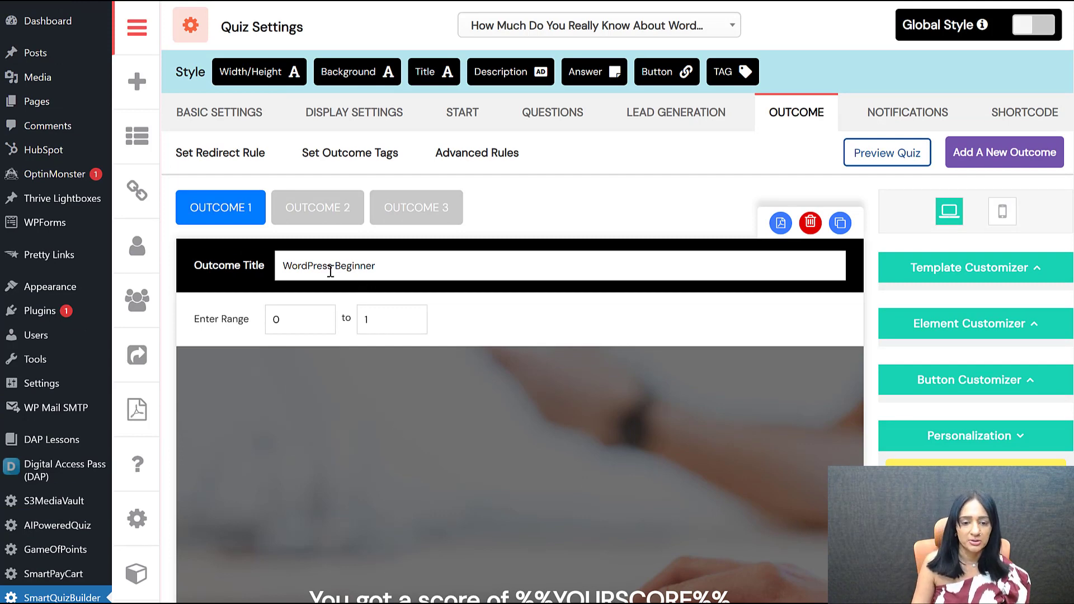
- Check Outcome 2 (WordPress Intermediate), then review Outcome 3 (WordPress Pro, scores 3 to 4)
{"action": "left_click", "coordinate": [327, 206]}
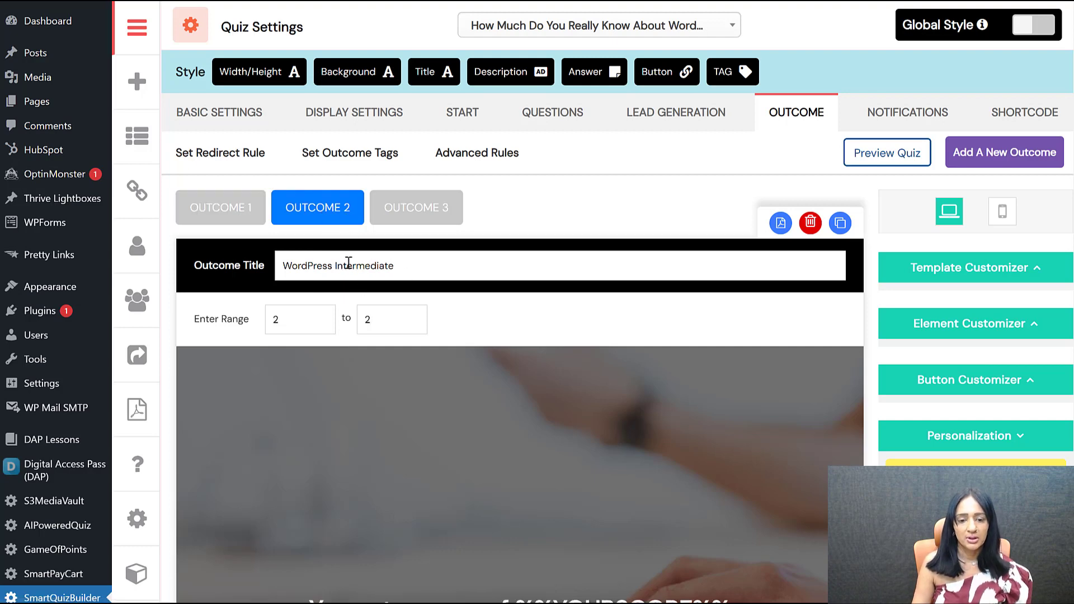
{"action": "left_click", "coordinate": [430, 222]}
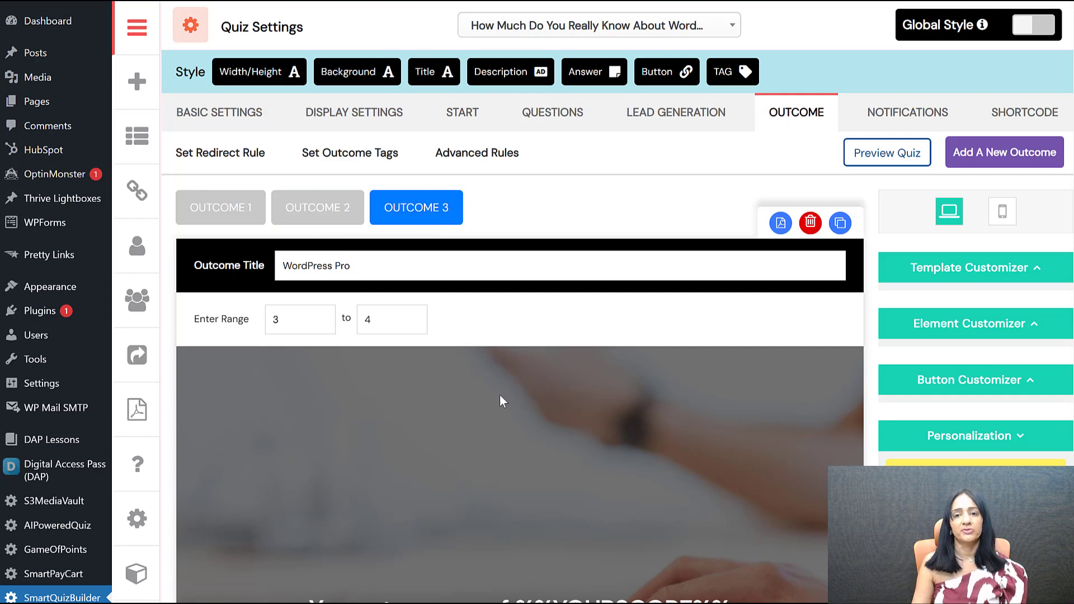
{"action": "scroll", "coordinate": [499, 396], "scroll_direction": "down", "scroll_amount": 6}
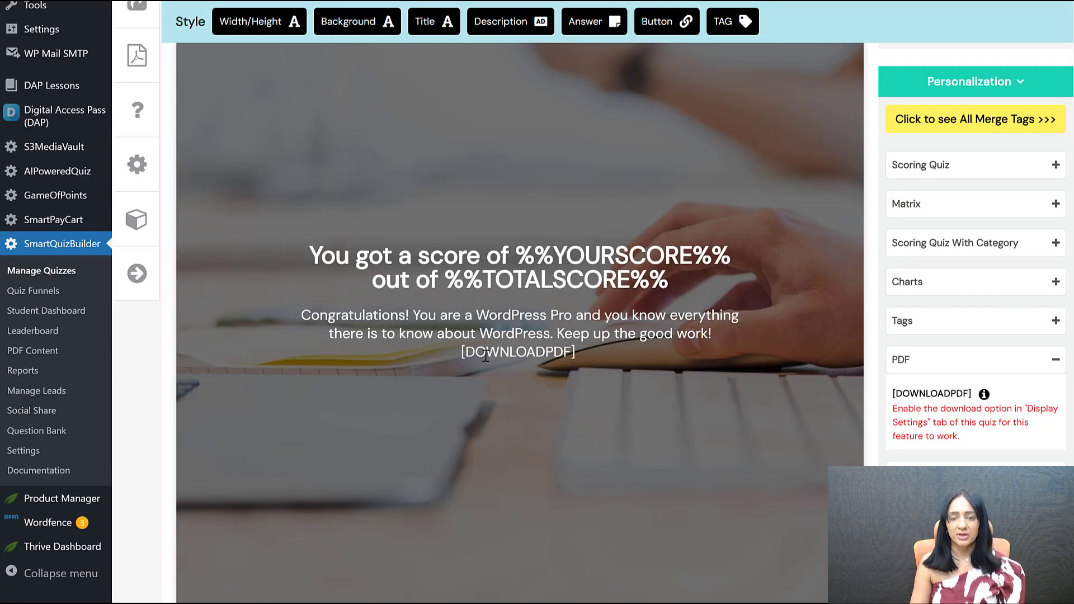
{"action": "scroll", "coordinate": [369, 274], "scroll_direction": "up", "scroll_amount": 6}
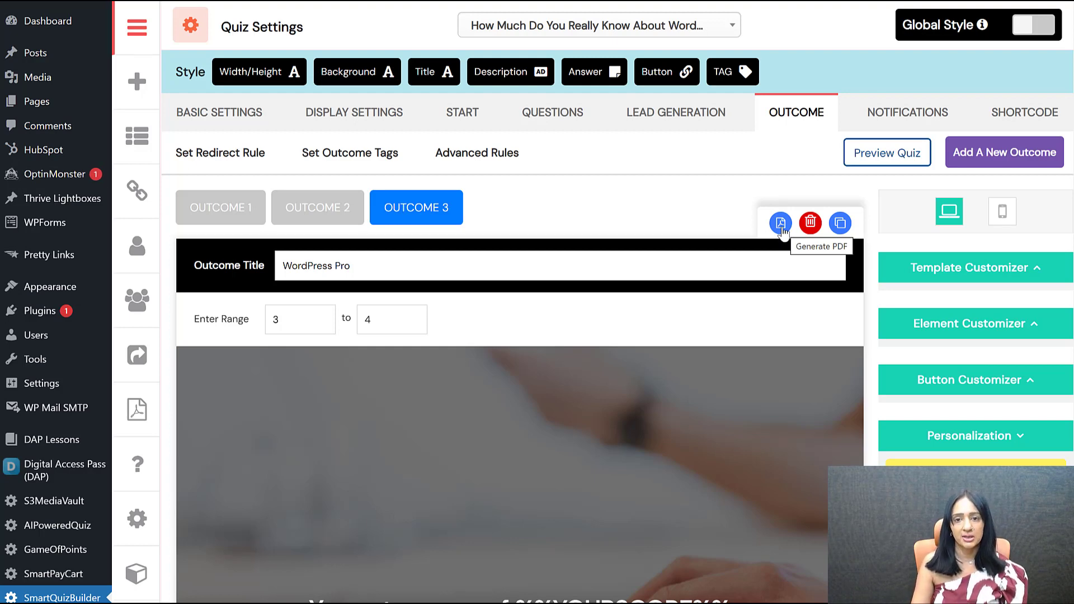
- Start a customized PDF report, preview the Standard PDF Editor, and return to the editor choice
{"action": "left_click", "coordinate": [780, 224]}
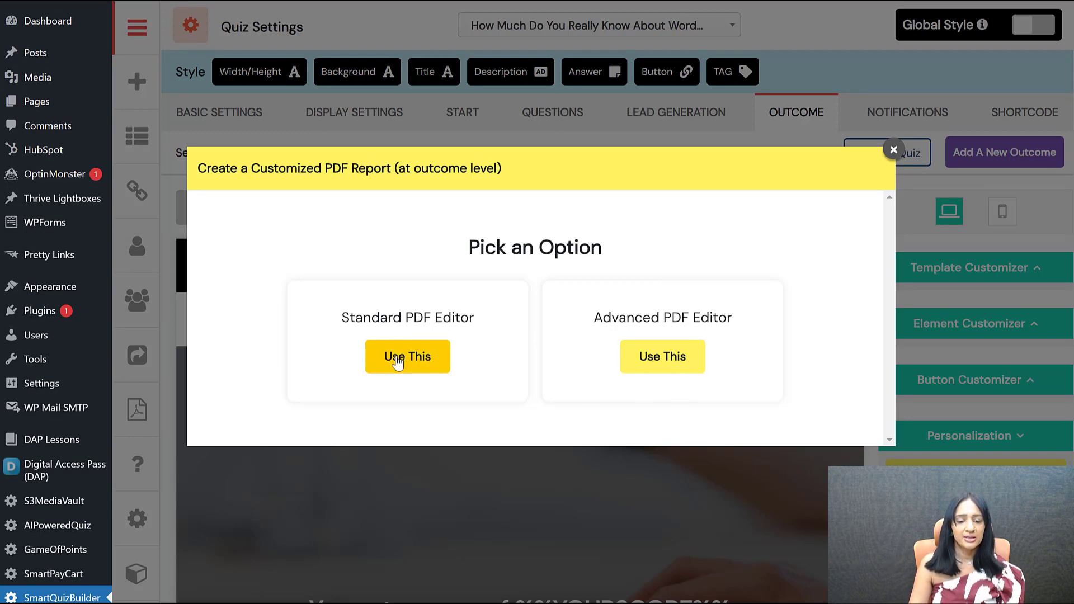
{"action": "left_click", "coordinate": [424, 364]}
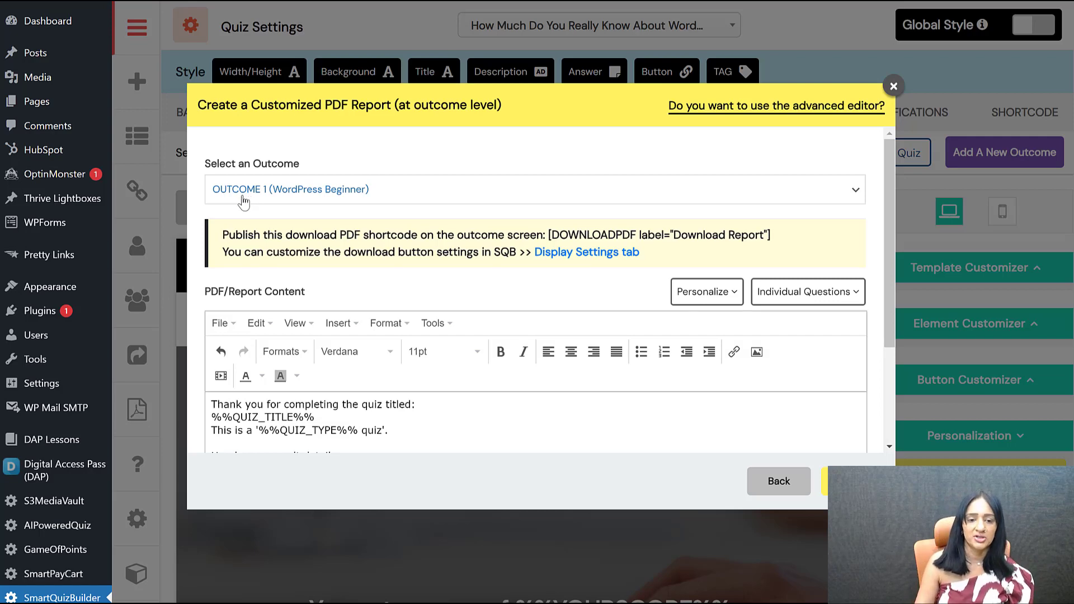
{"action": "scroll", "coordinate": [612, 384], "scroll_direction": "down", "scroll_amount": 3}
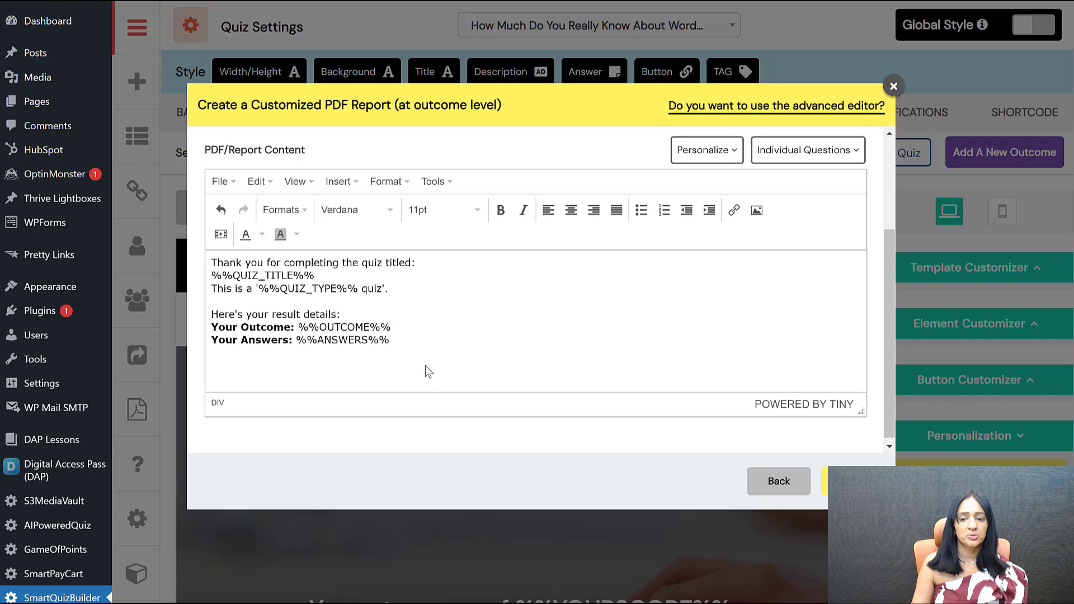
{"action": "scroll", "coordinate": [425, 372], "scroll_direction": "up", "scroll_amount": 3}
{"action": "left_click", "coordinate": [805, 490]}
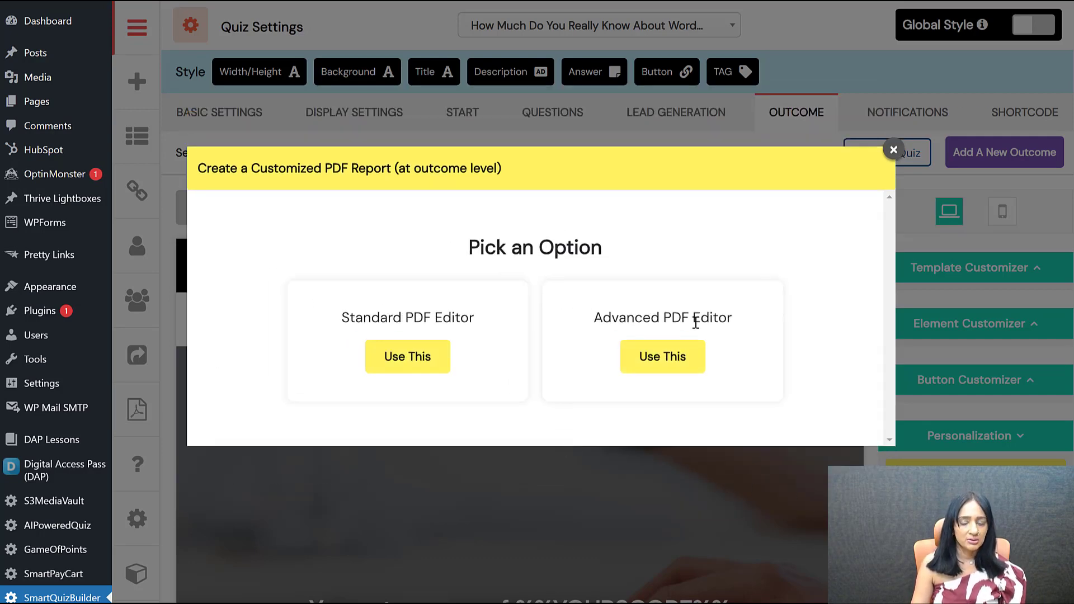
- In the Advanced PDF Editor, confirm Outcome 1 connects to the WordPress Beginner PDF, then close
{"action": "left_click", "coordinate": [699, 370]}
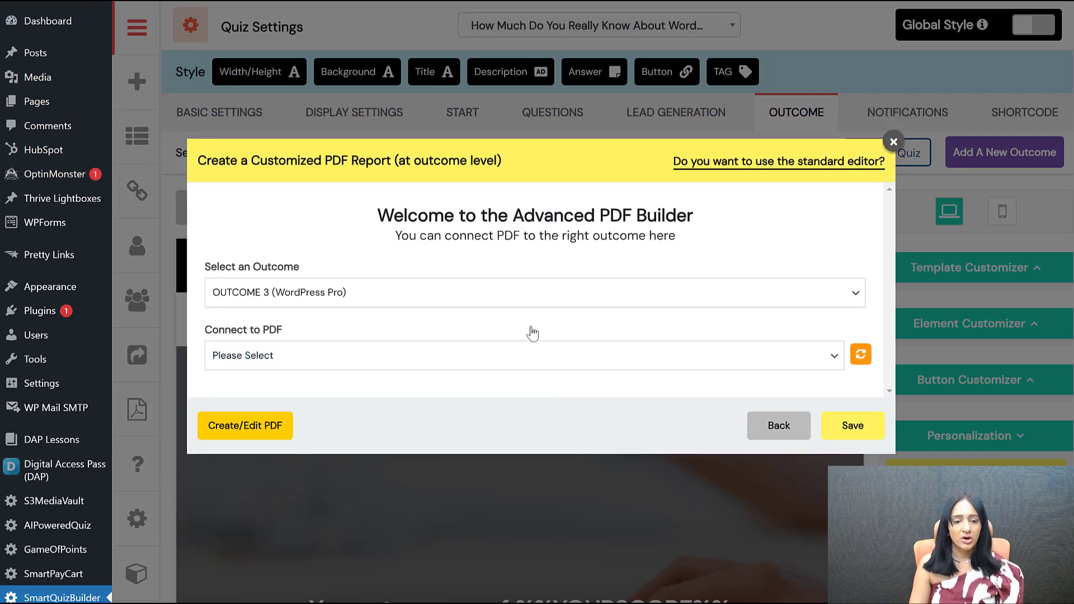
{"action": "left_click", "coordinate": [319, 292]}
{"action": "left_click", "coordinate": [283, 315]}
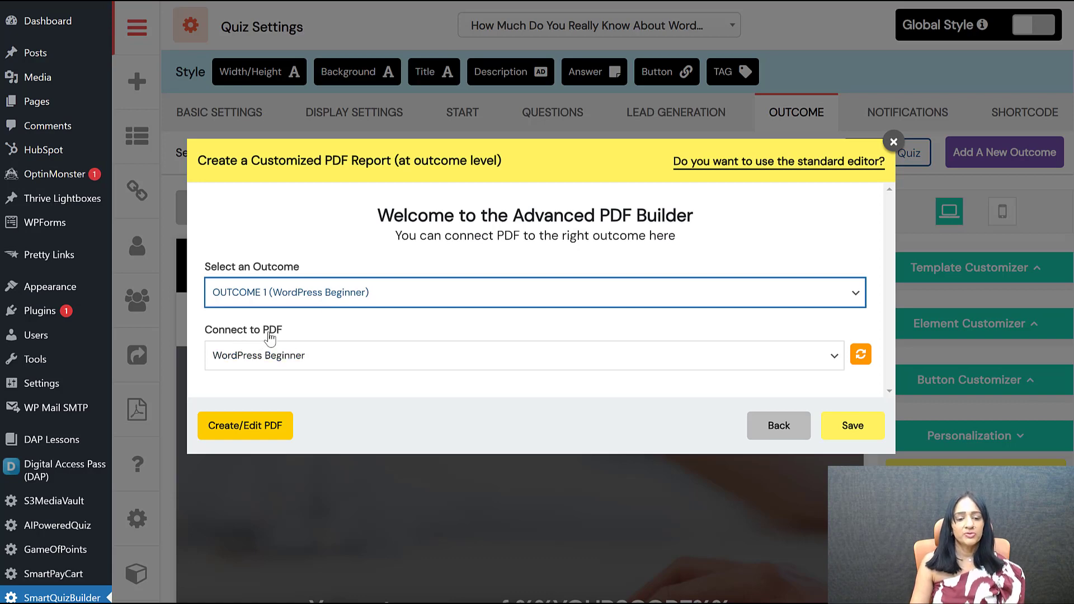
{"action": "left_click", "coordinate": [291, 357]}
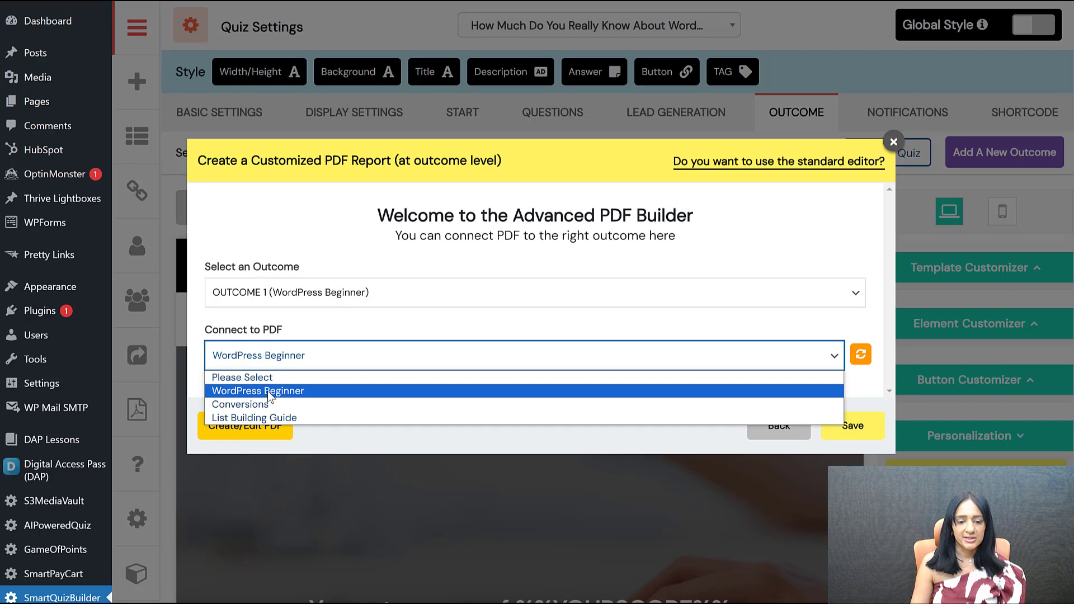
{"action": "left_click", "coordinate": [372, 342]}
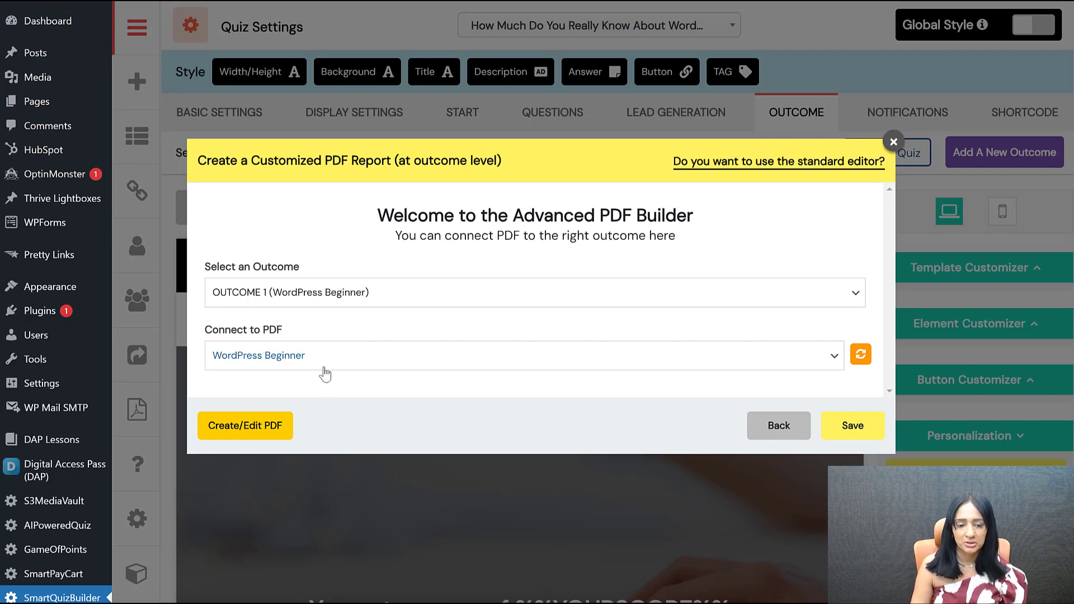
{"action": "key", "text": "Escape"}
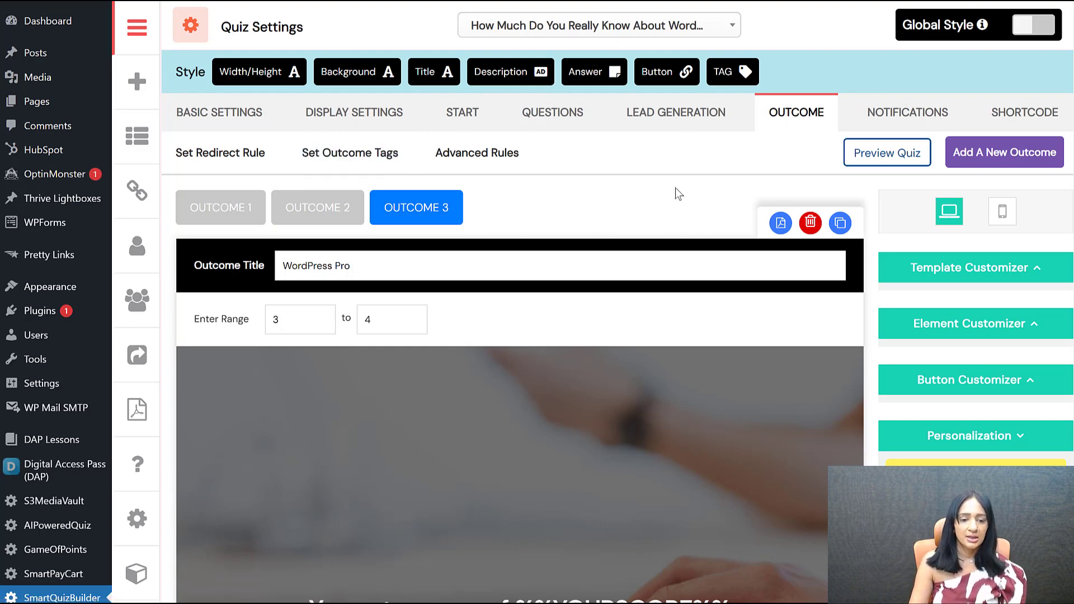
- Open the WordPress Beginner PDF from the PDF Builder list for editing
{"action": "scroll", "coordinate": [587, 201], "scroll_direction": "down", "scroll_amount": 3}
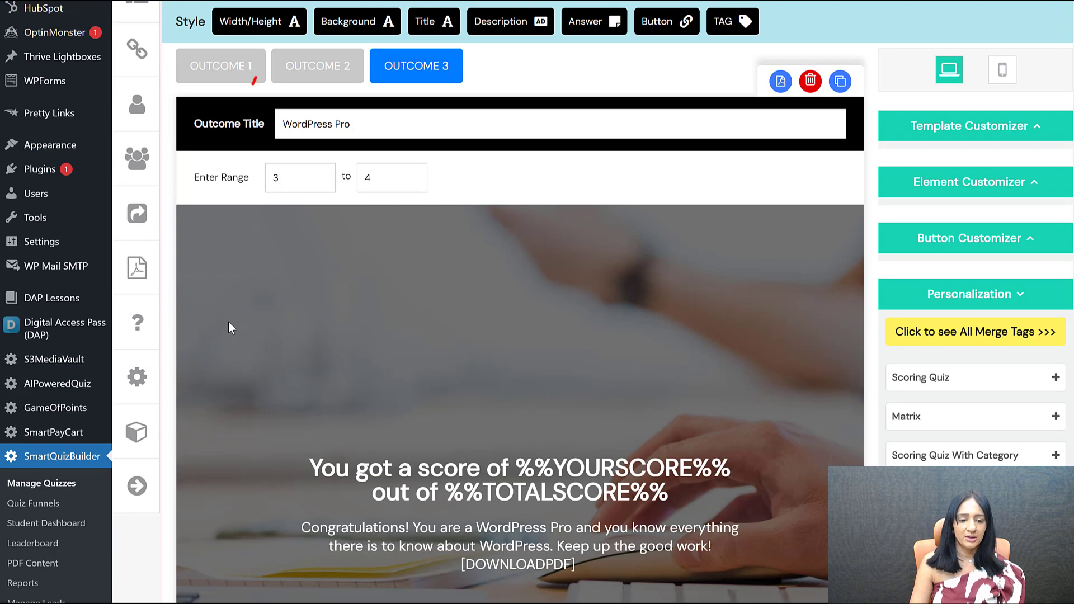
{"action": "left_click", "coordinate": [139, 275]}
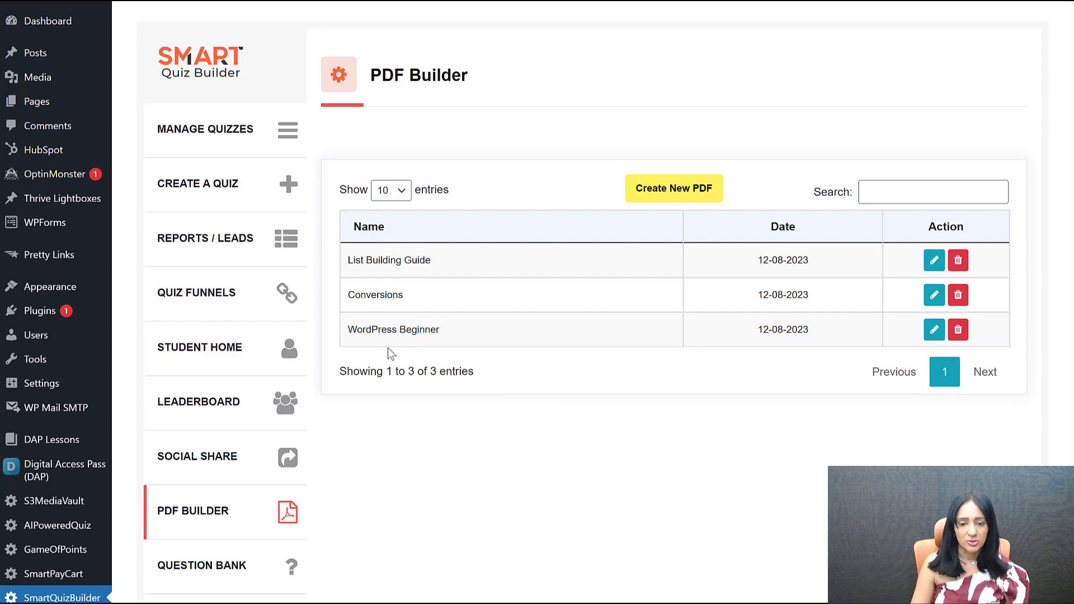
{"action": "left_click", "coordinate": [933, 330]}
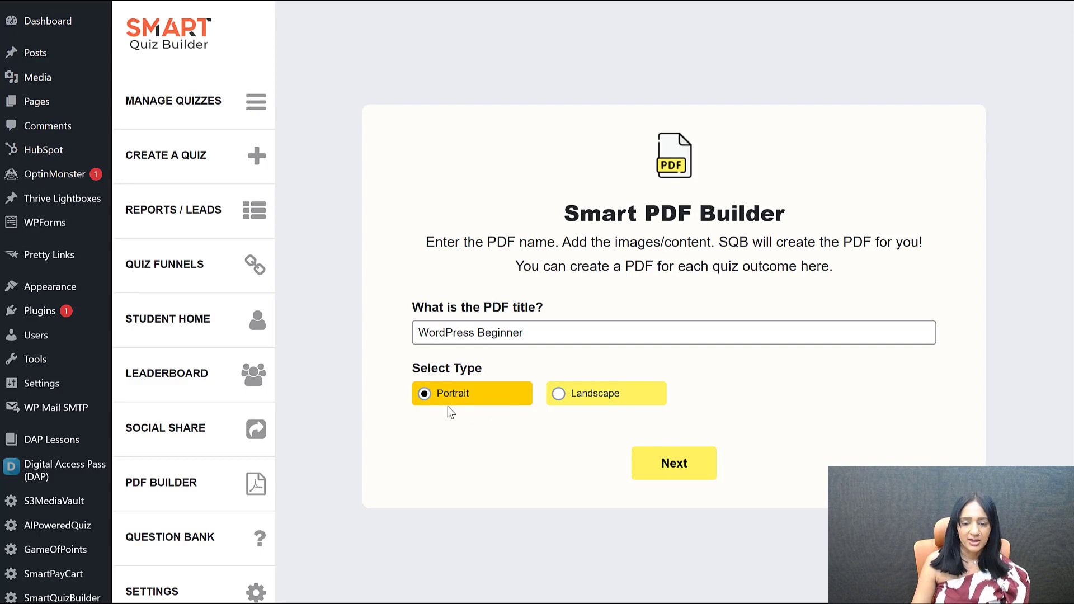
- Move on to the WordPress Beginner PDF's slide editor and add a new page
{"action": "left_click", "coordinate": [667, 473]}
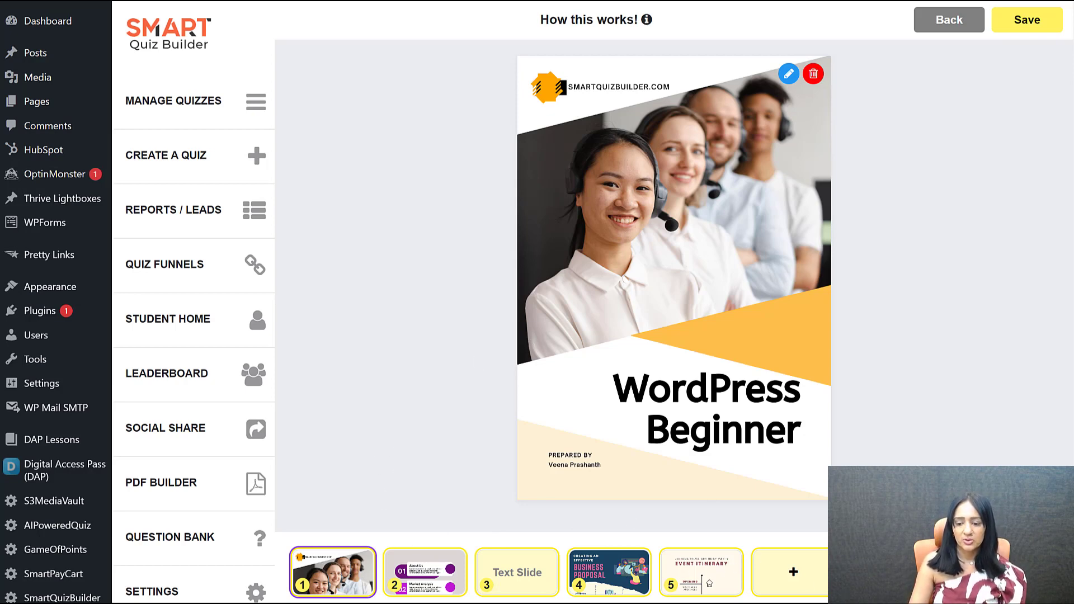
{"action": "left_click", "coordinate": [799, 577]}
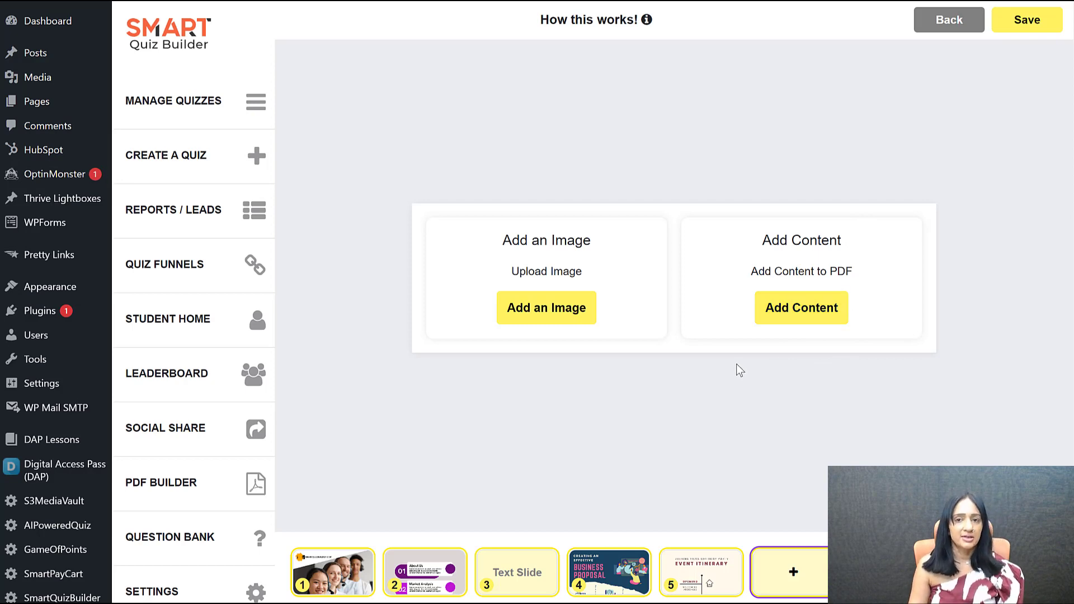
- Insert the phone-repair photo from the Media Library as a new page
{"action": "left_click", "coordinate": [524, 312]}
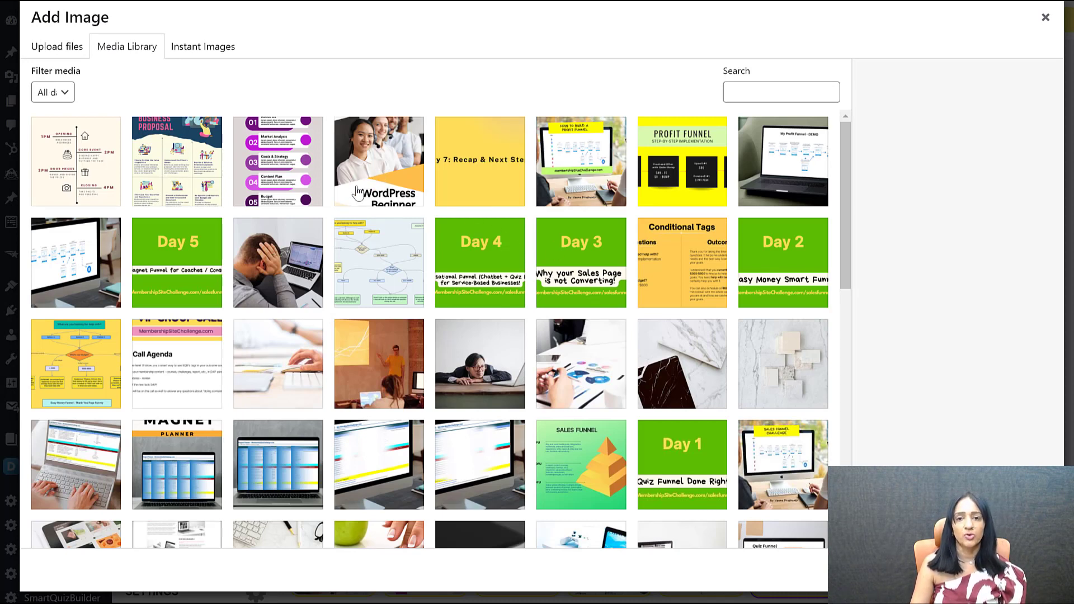
{"action": "scroll", "coordinate": [240, 224], "scroll_direction": "down", "scroll_amount": 3}
{"action": "left_click", "coordinate": [378, 423]}
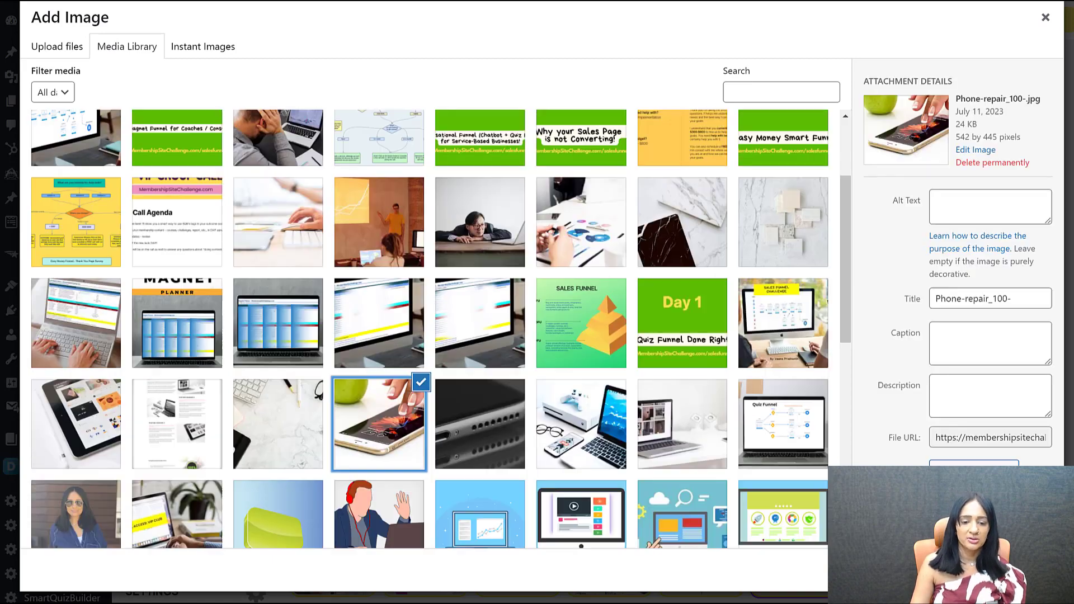
{"action": "left_click", "coordinate": [1023, 570]}
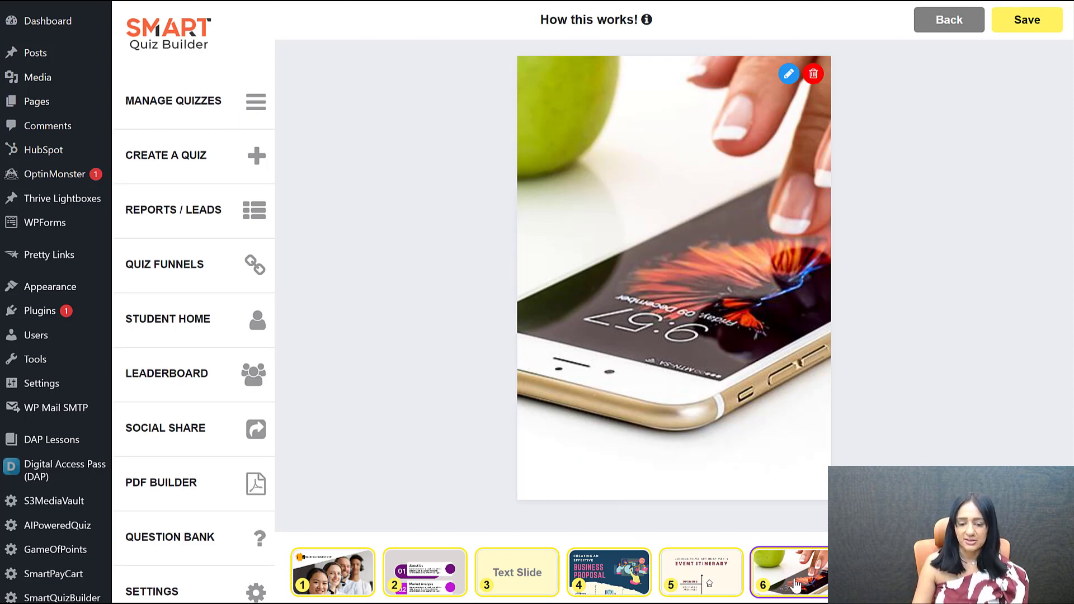
- Reorder pages so the Text Slide is second and the phone photo third
{"action": "left_click_drag", "start_coordinate": [795, 583], "coordinate": [523, 587]}
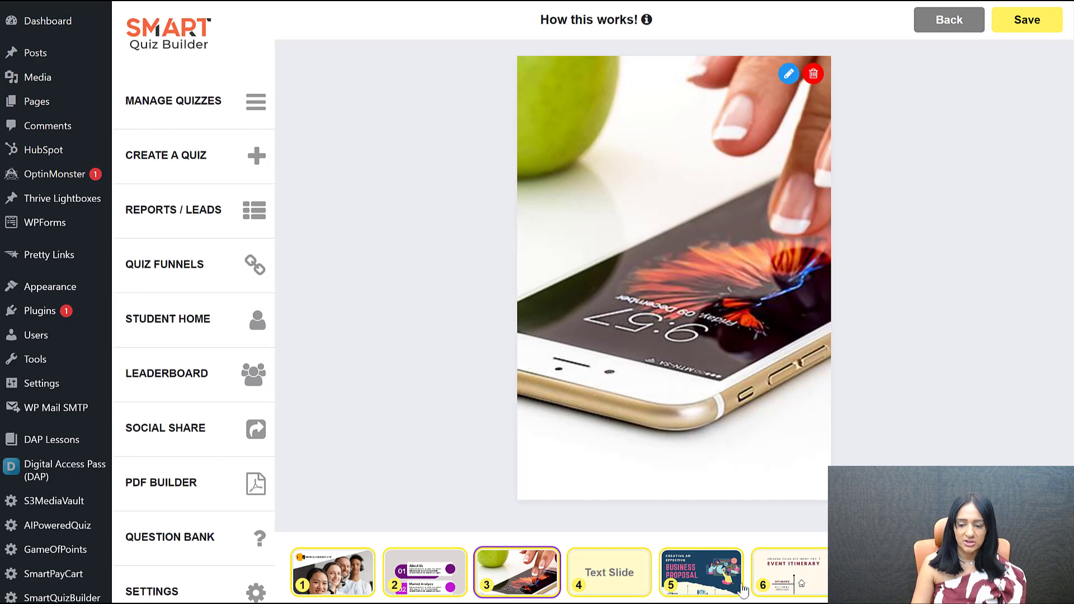
{"action": "left_click_drag", "start_coordinate": [616, 582], "coordinate": [427, 571]}
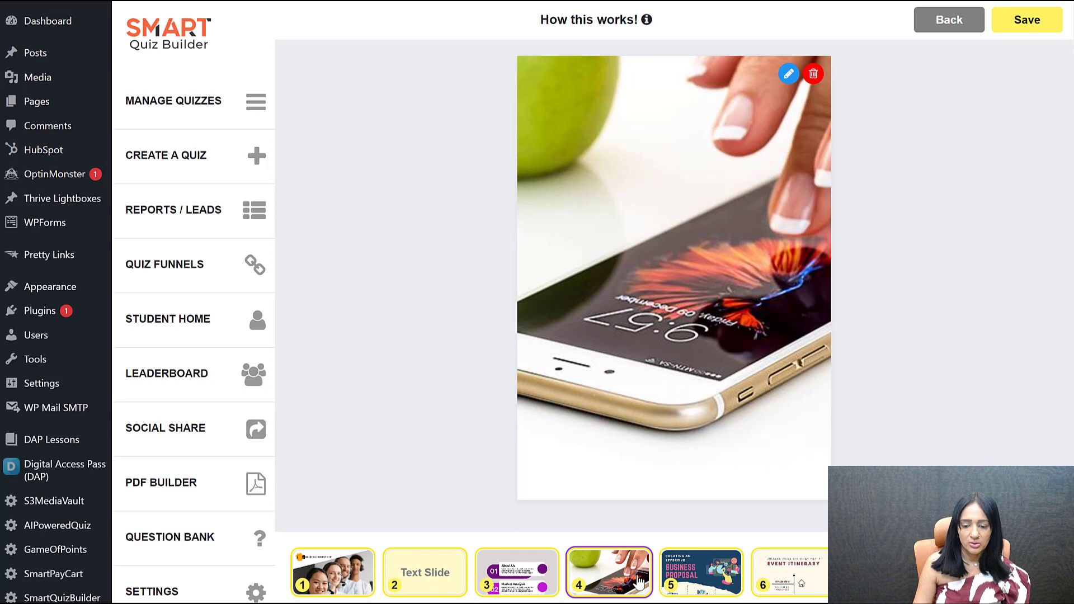
{"action": "left_click", "coordinate": [334, 580]}
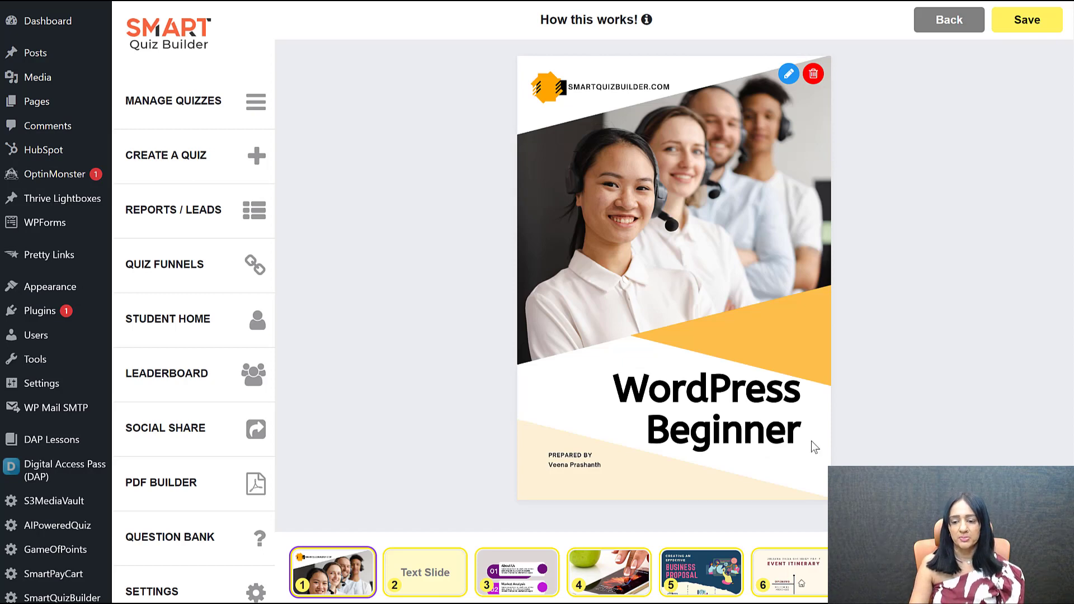
- Open the Text Slide content with %%OUTCOME%% and %%ANSWERS%% tags and enlarge the editor
{"action": "left_click", "coordinate": [425, 584]}
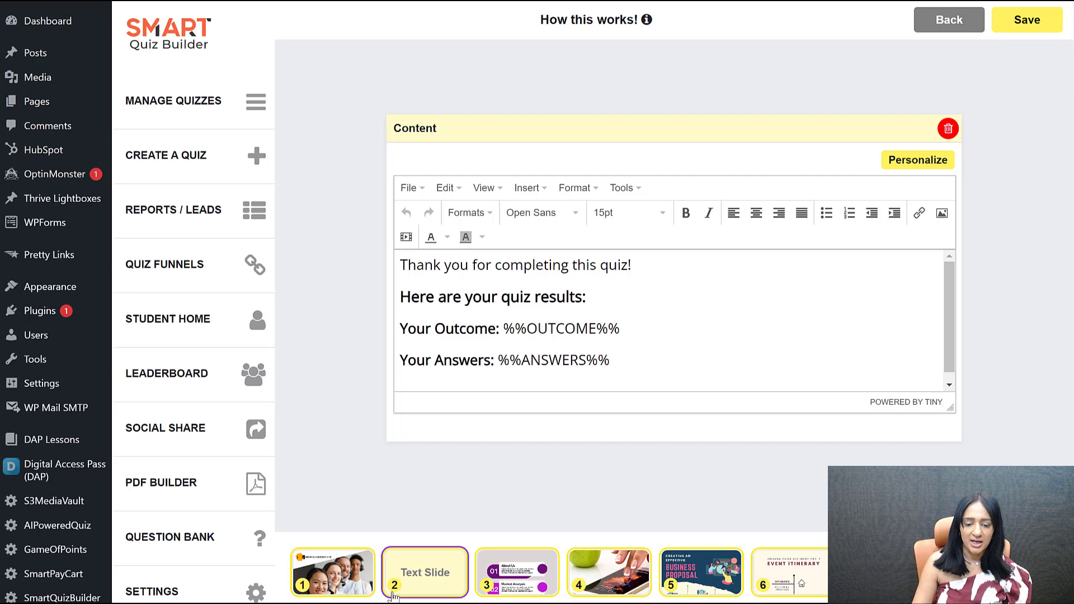
{"action": "left_click", "coordinate": [582, 511]}
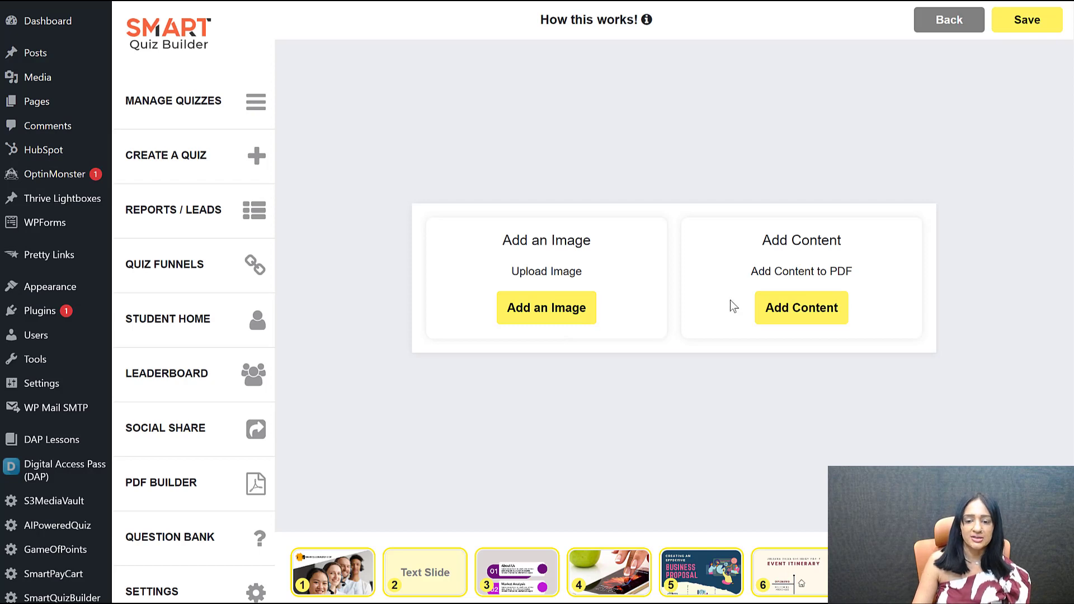
{"action": "left_click", "coordinate": [441, 583]}
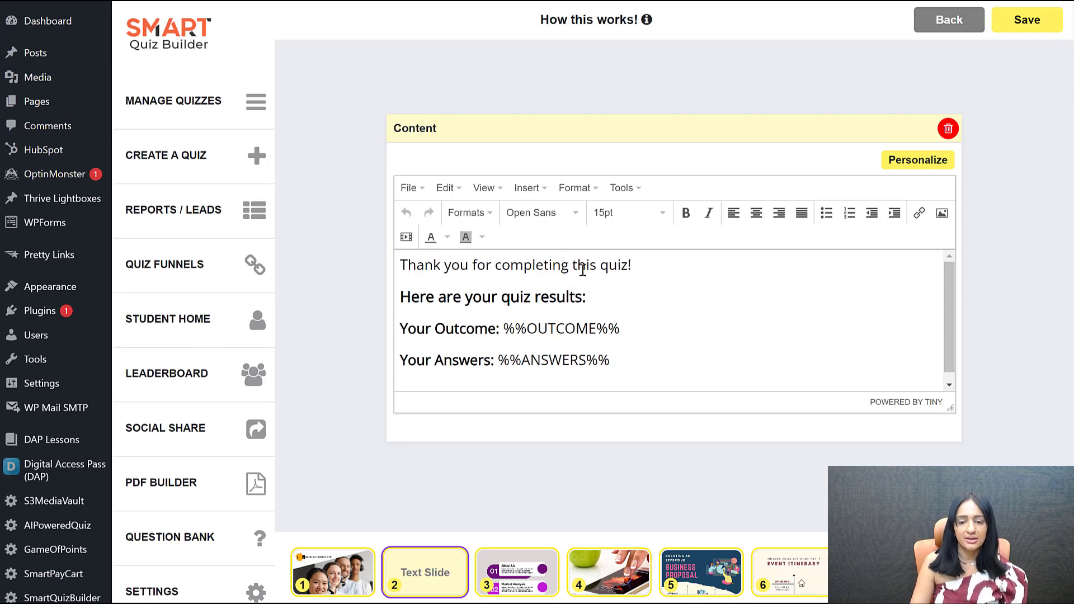
{"action": "left_click_drag", "start_coordinate": [949, 407], "coordinate": [946, 442]}
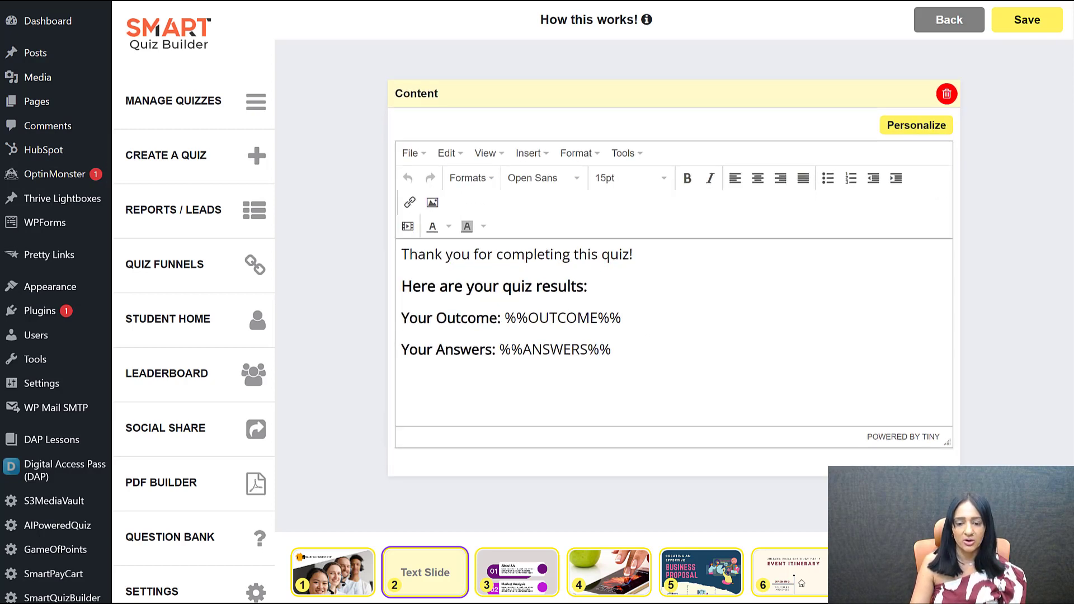
{"action": "left_click", "coordinate": [649, 336]}
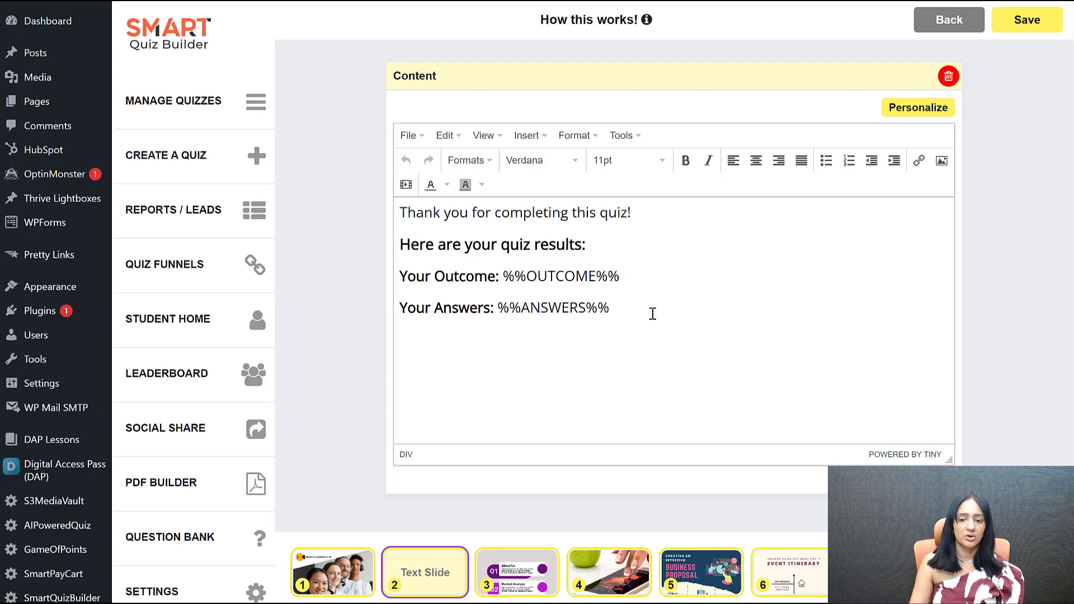
{"action": "left_click_drag", "start_coordinate": [643, 309], "coordinate": [380, 274]}
{"action": "left_click", "coordinate": [575, 277]}
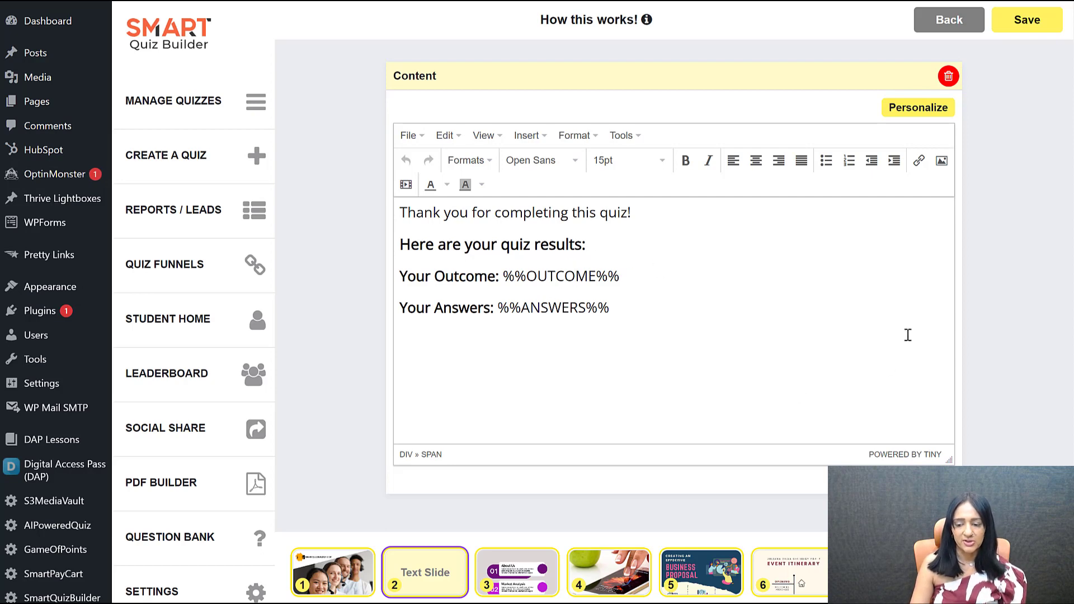
- Copy the Outcome Spider Chart tag from the Personalize list of available tags
{"action": "left_click", "coordinate": [899, 108]}
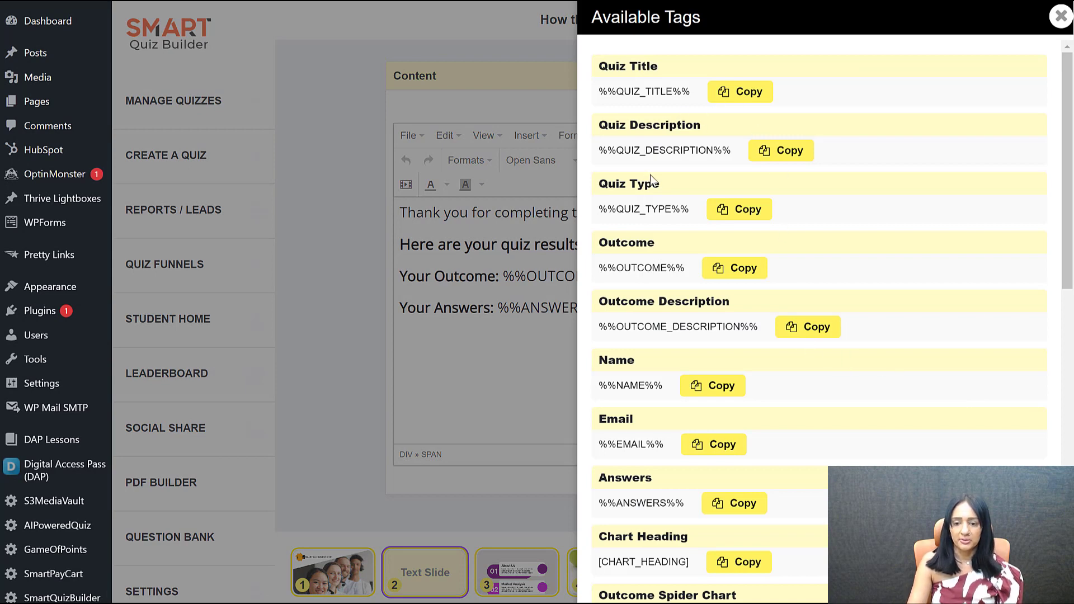
{"action": "scroll", "coordinate": [675, 211], "scroll_direction": "down", "scroll_amount": 4}
{"action": "scroll", "coordinate": [674, 233], "scroll_direction": "up", "scroll_amount": 4}
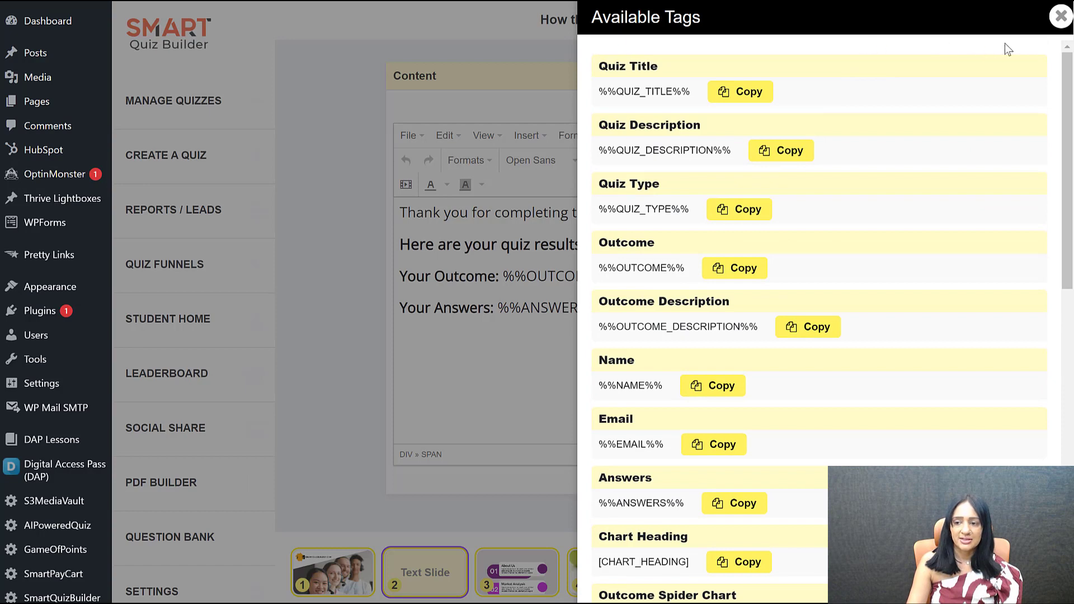
{"action": "scroll", "coordinate": [727, 324], "scroll_direction": "down", "scroll_amount": 4}
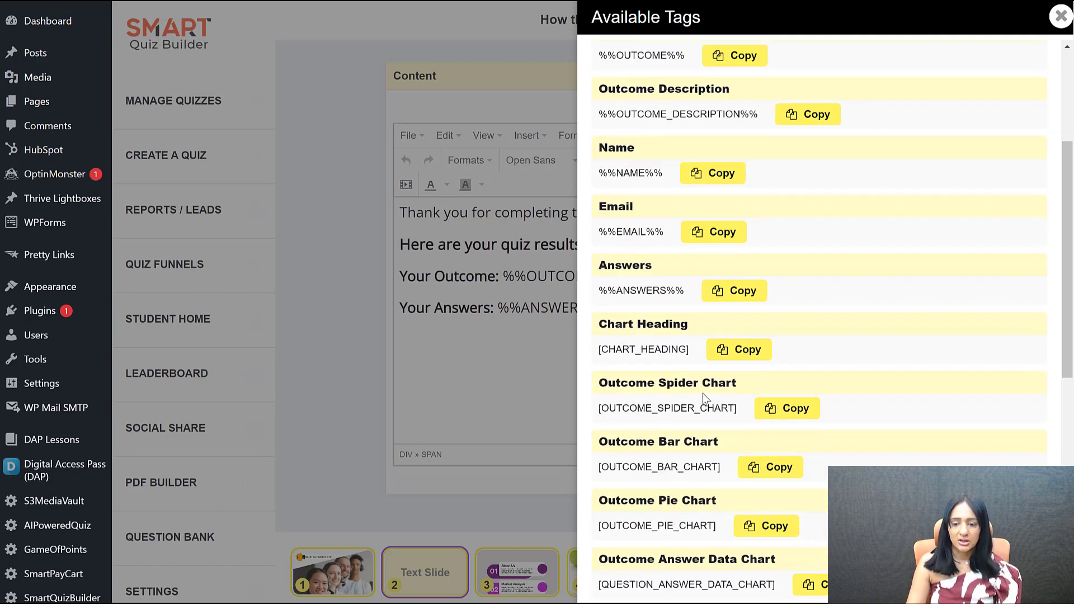
{"action": "scroll", "coordinate": [707, 497], "scroll_direction": "down", "scroll_amount": 1}
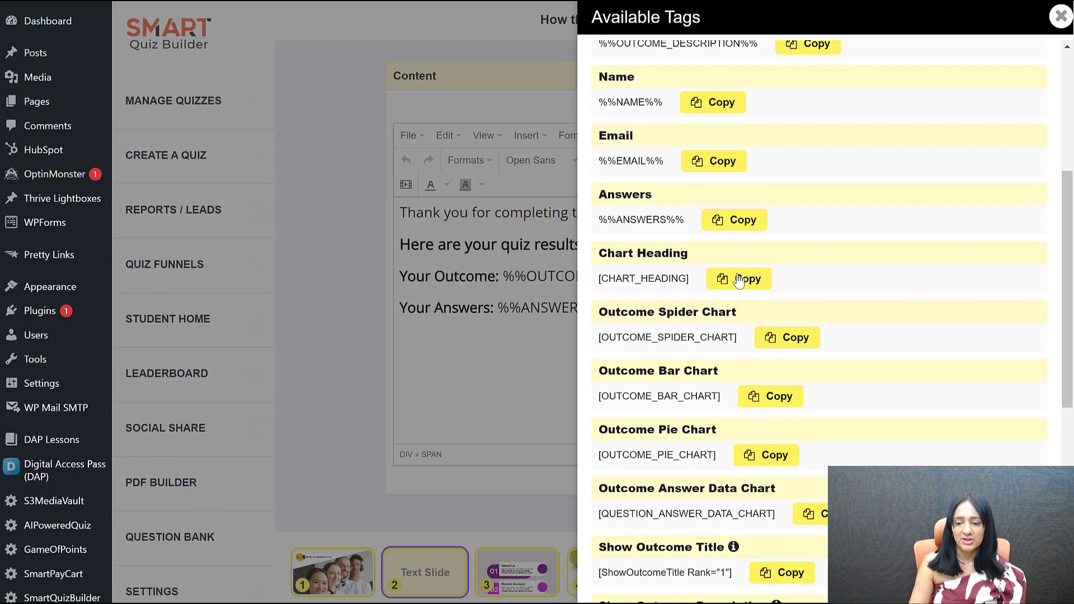
{"action": "left_click", "coordinate": [793, 342]}
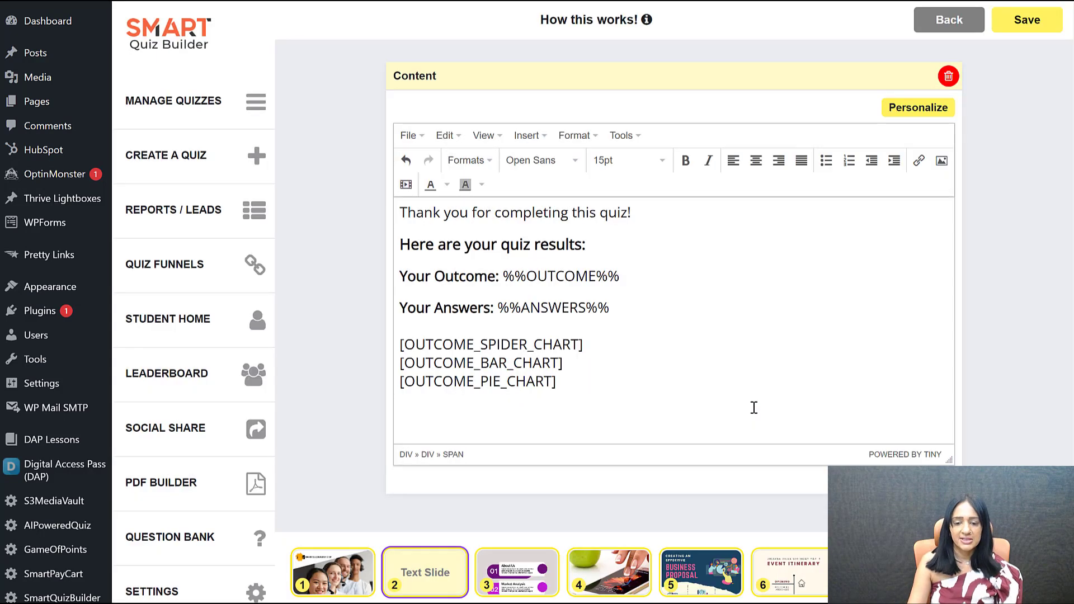
- Place the spider, bar and pie chart tags below the Answers line and save the PDF
{"action": "left_click_drag", "start_coordinate": [559, 383], "coordinate": [311, 360]}
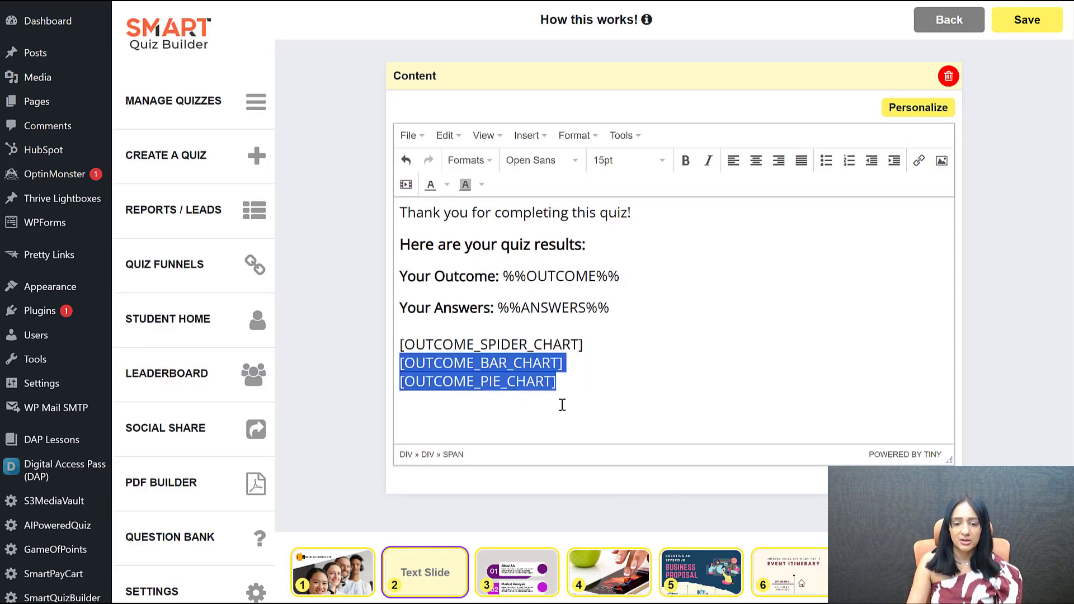
{"action": "left_click", "coordinate": [401, 404]}
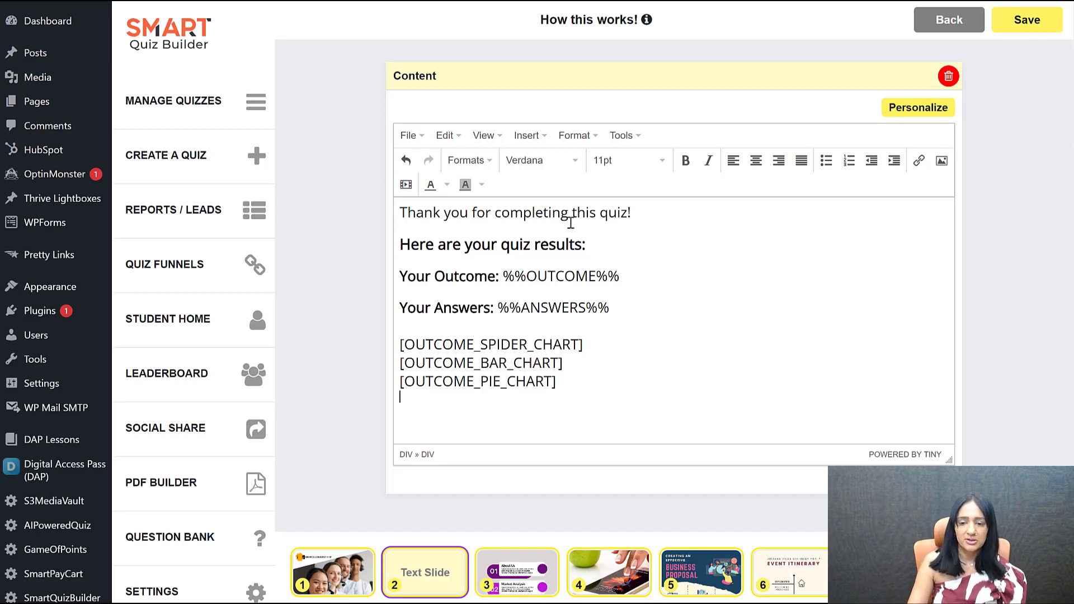
{"action": "left_click", "coordinate": [1038, 32]}
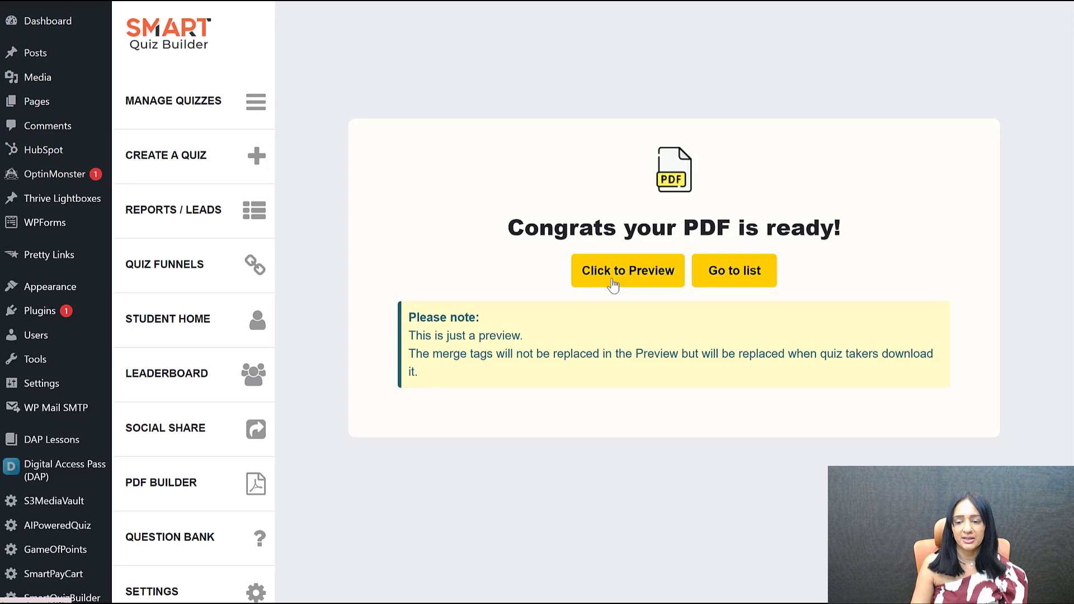
- Go back to the PDF list showing List Building Guide, Conversions and WordPress Beginner
{"action": "left_click", "coordinate": [736, 269]}
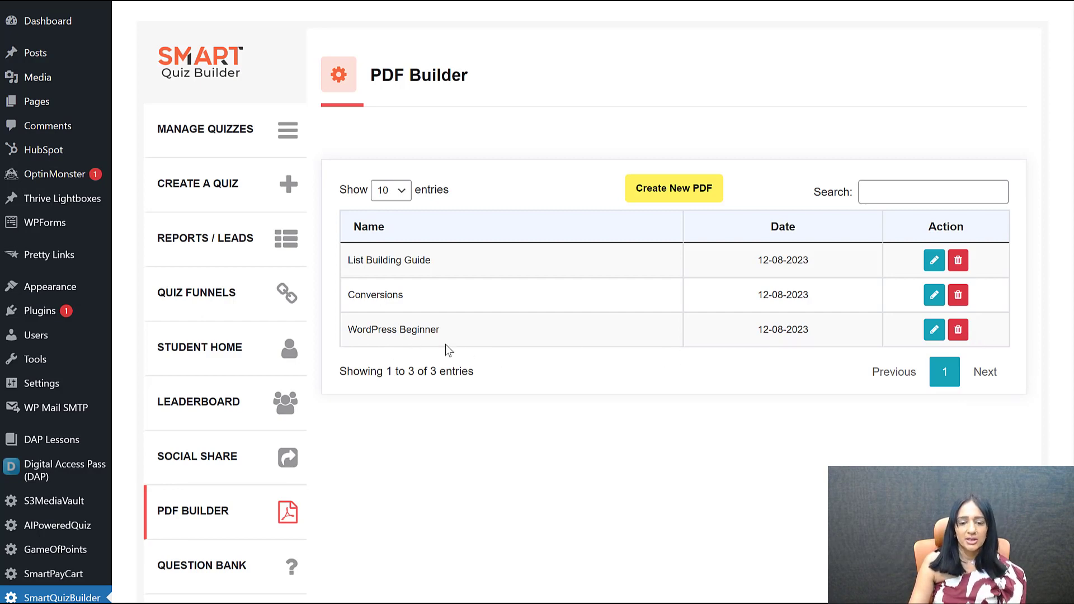
- Create a new portrait PDF titled 'WordPress Intermediate' and continue to its page editor
{"action": "left_click", "coordinate": [677, 189]}
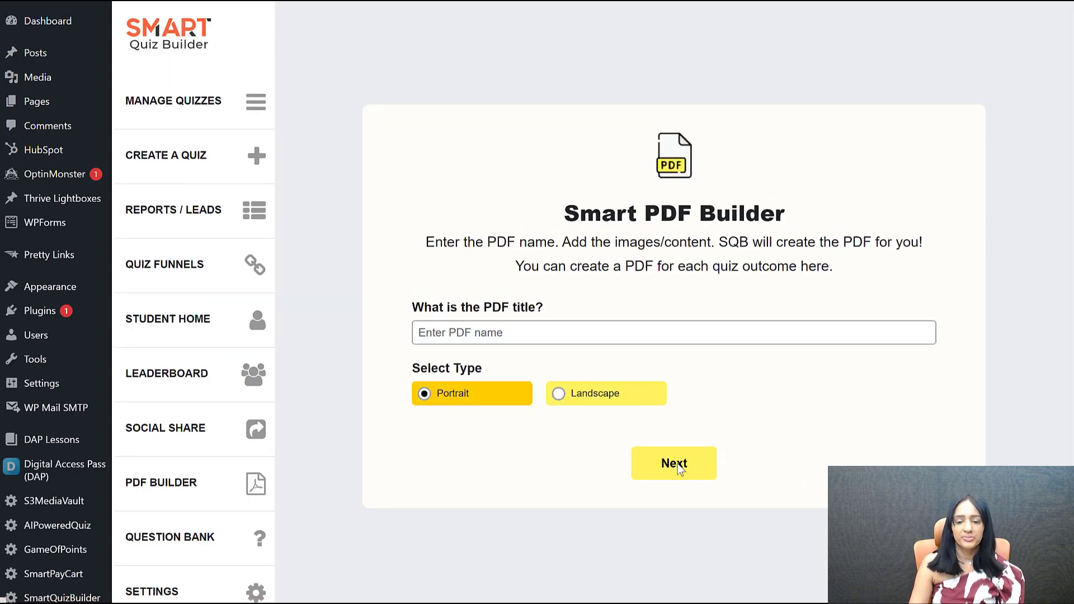
{"action": "left_click", "coordinate": [433, 333]}
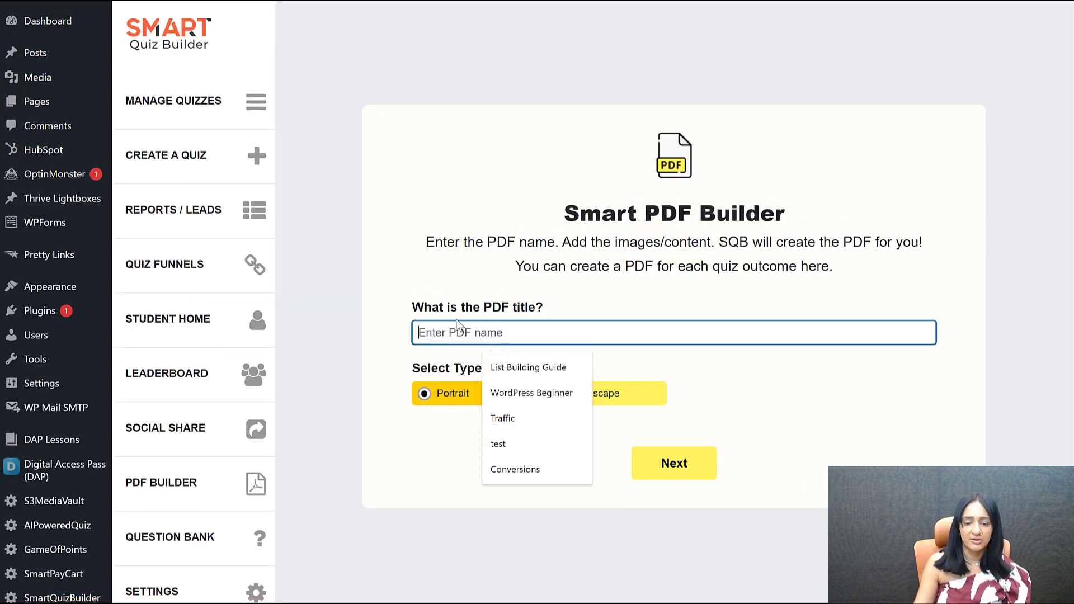
{"action": "key", "text": "ctrl+v"}
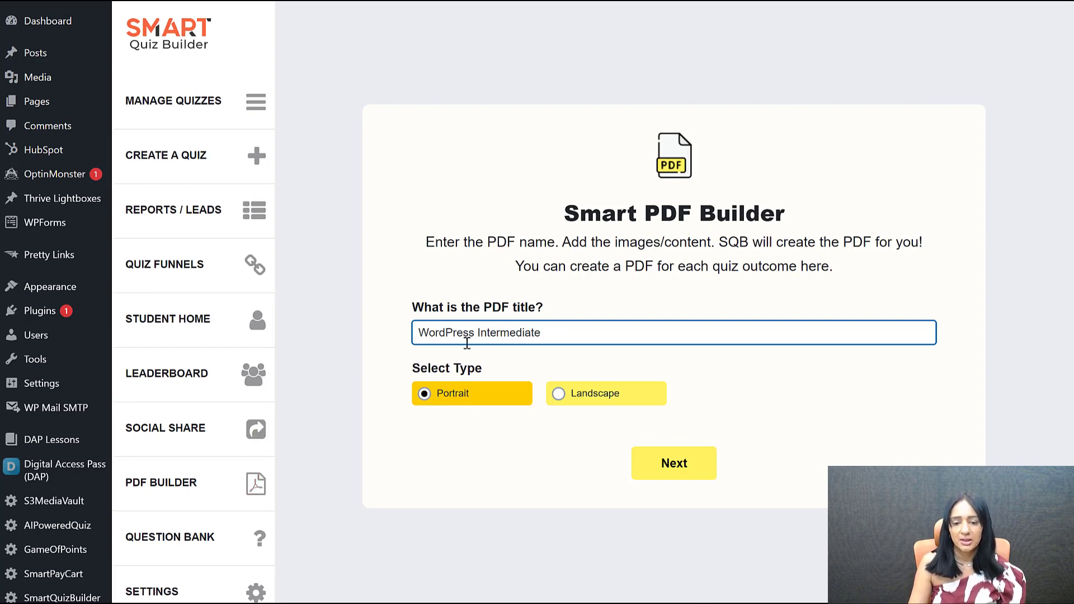
{"action": "left_click", "coordinate": [686, 479]}
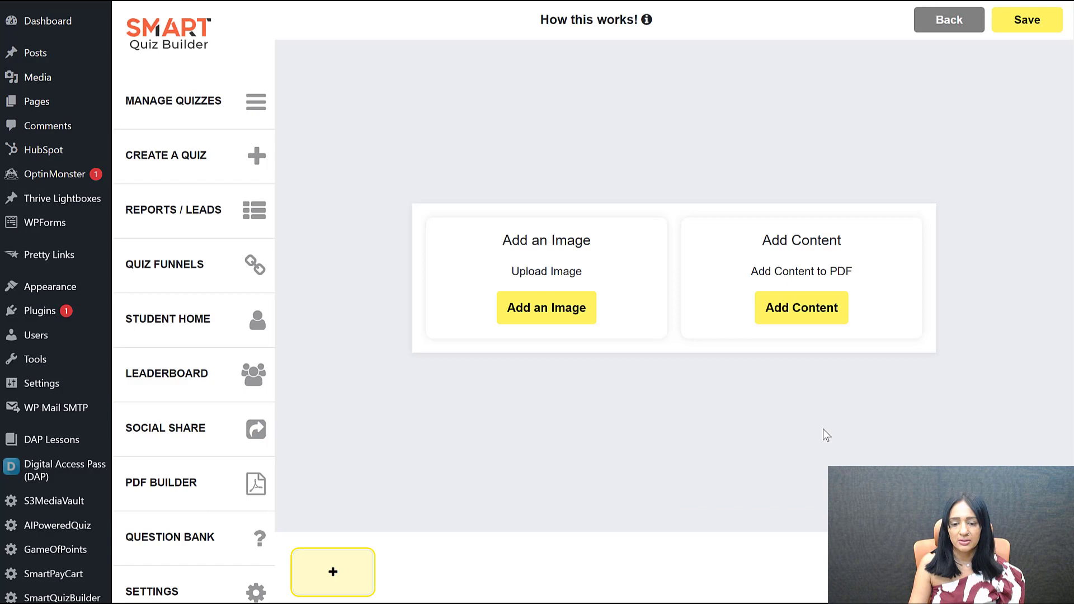
- Add the cover image and the event itinerary image pages, then add a blank page
{"action": "left_click", "coordinate": [583, 311]}
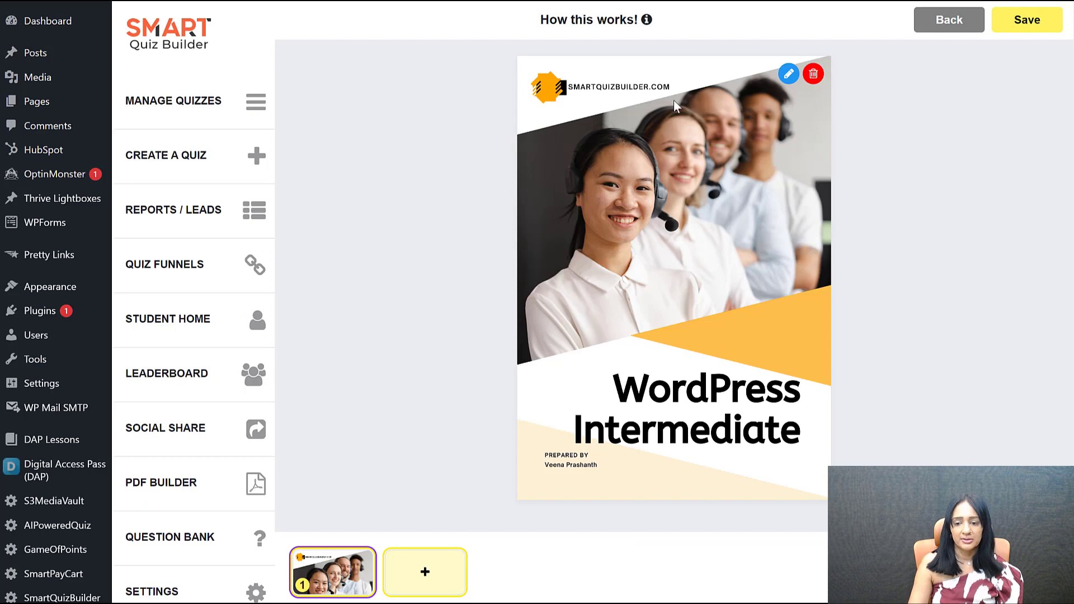
{"action": "left_click", "coordinate": [436, 570]}
{"action": "left_click", "coordinate": [546, 314]}
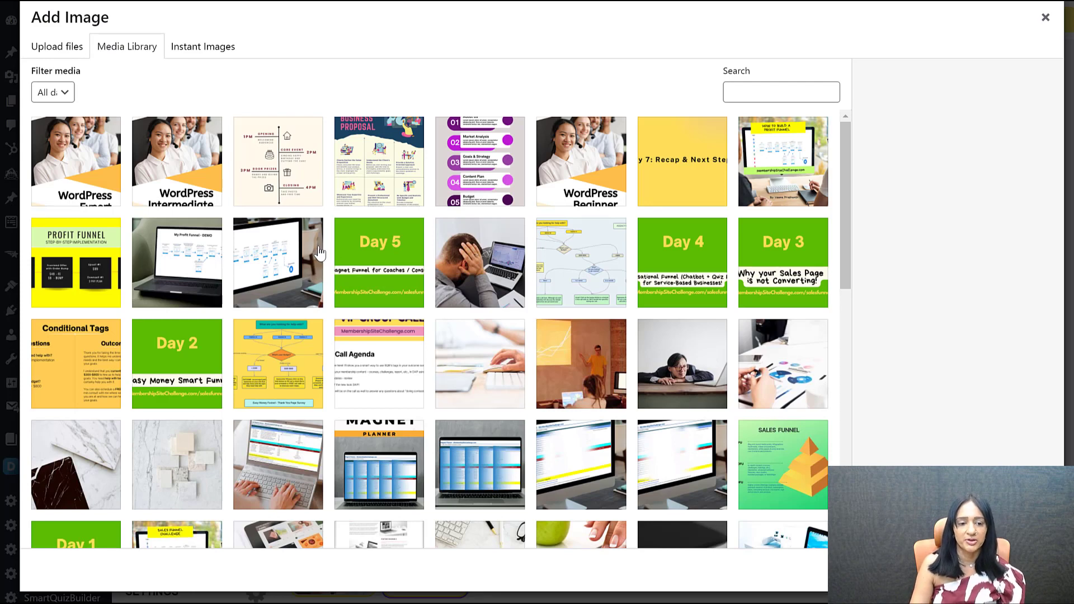
{"action": "left_click", "coordinate": [313, 187]}
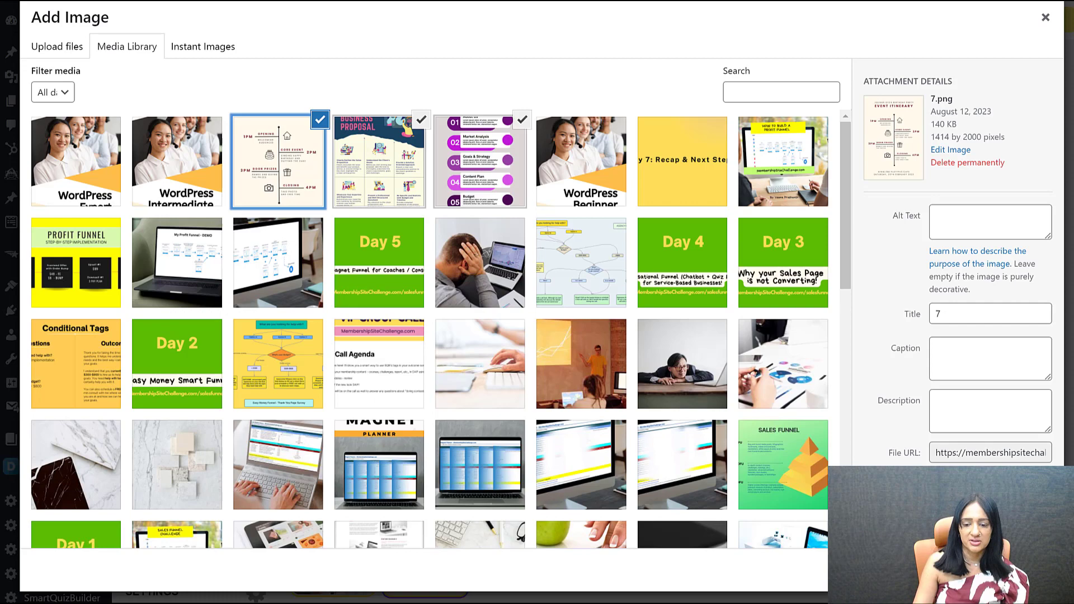
{"action": "left_click", "coordinate": [1018, 576]}
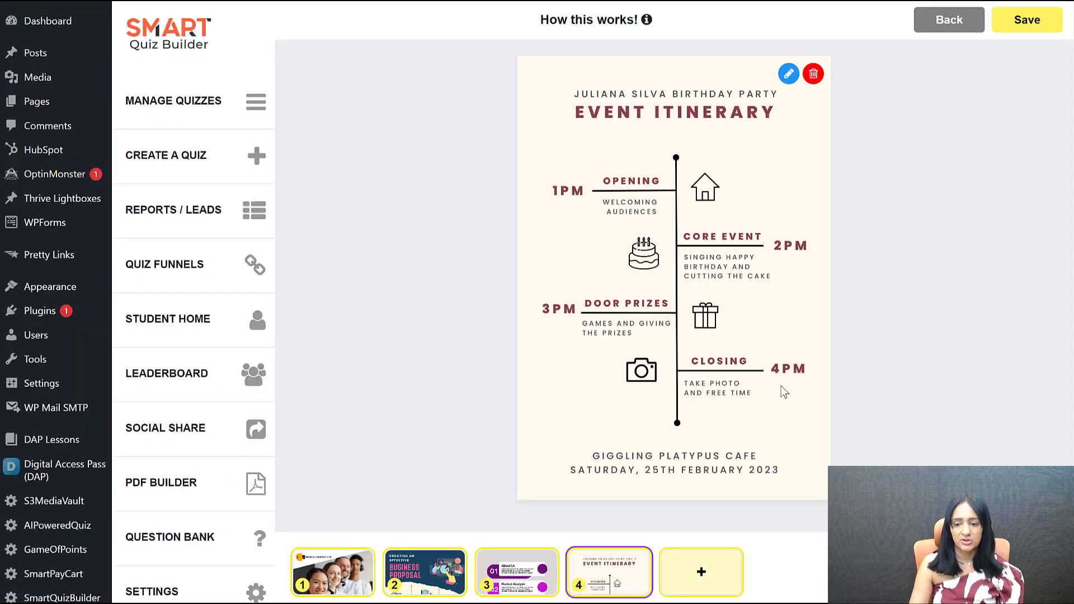
{"action": "left_click", "coordinate": [703, 573]}
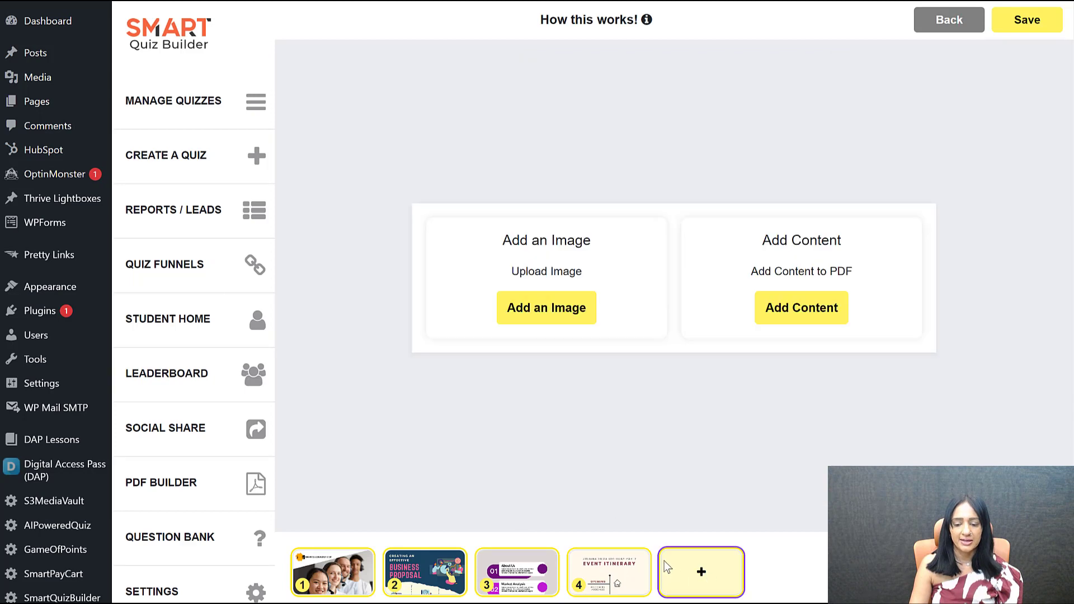
- Make the new page a text page with outcome chart tags changed to SPIDER and BAR
{"action": "left_click", "coordinate": [774, 316]}
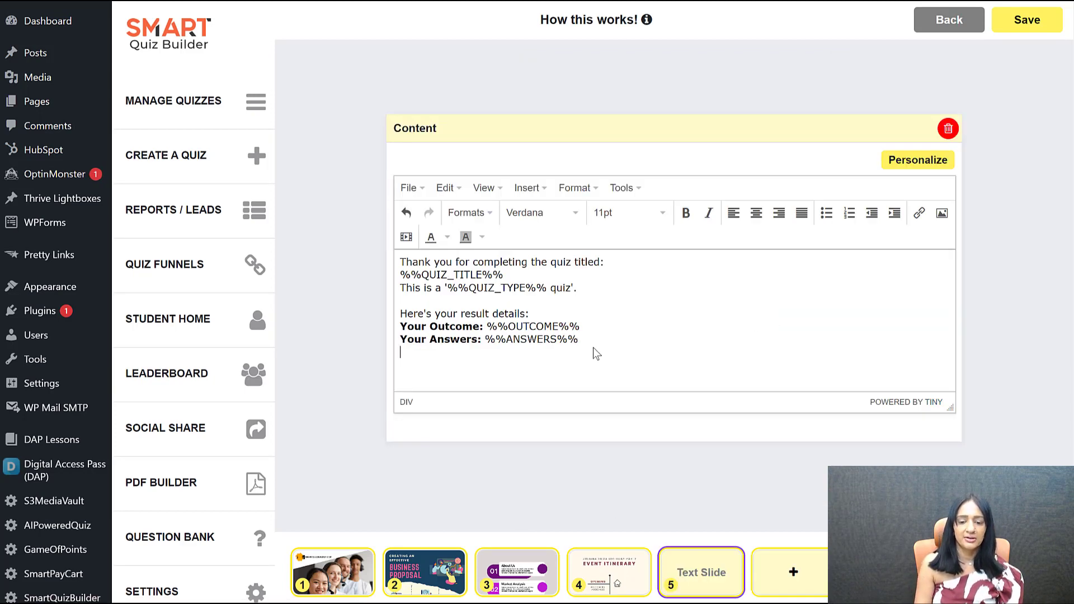
{"action": "key", "text": "ctrl+v"}
{"action": "key", "text": "ctrl+v"}
{"action": "key", "text": "ctrl+v"}
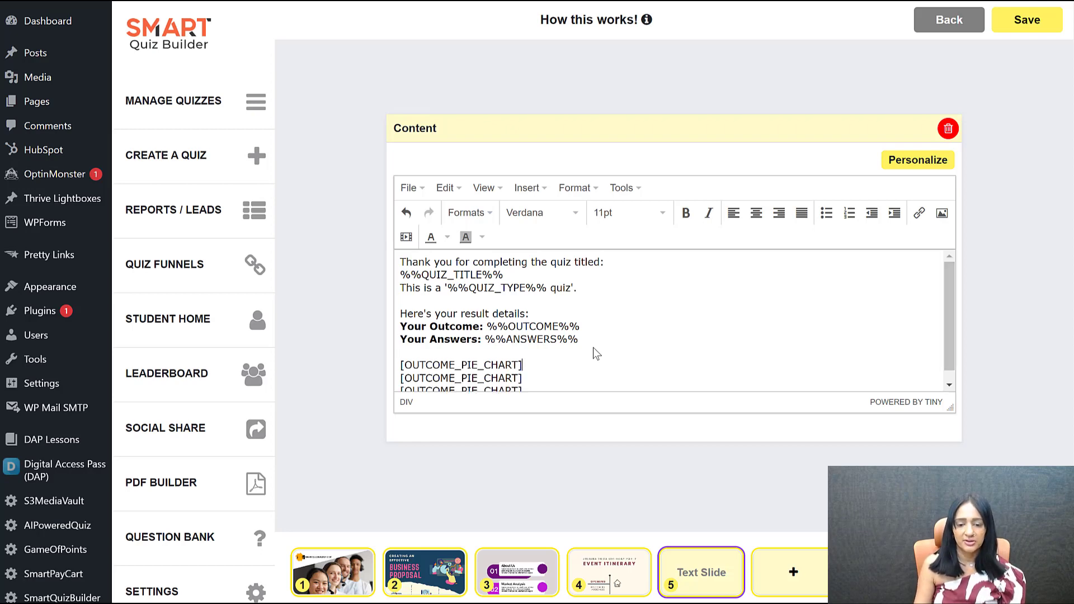
{"action": "left_click", "coordinate": [479, 366]}
{"action": "key", "text": "BackSpace"}
{"action": "key", "text": "BackSpace"}
{"action": "key", "text": "BackSpace"}
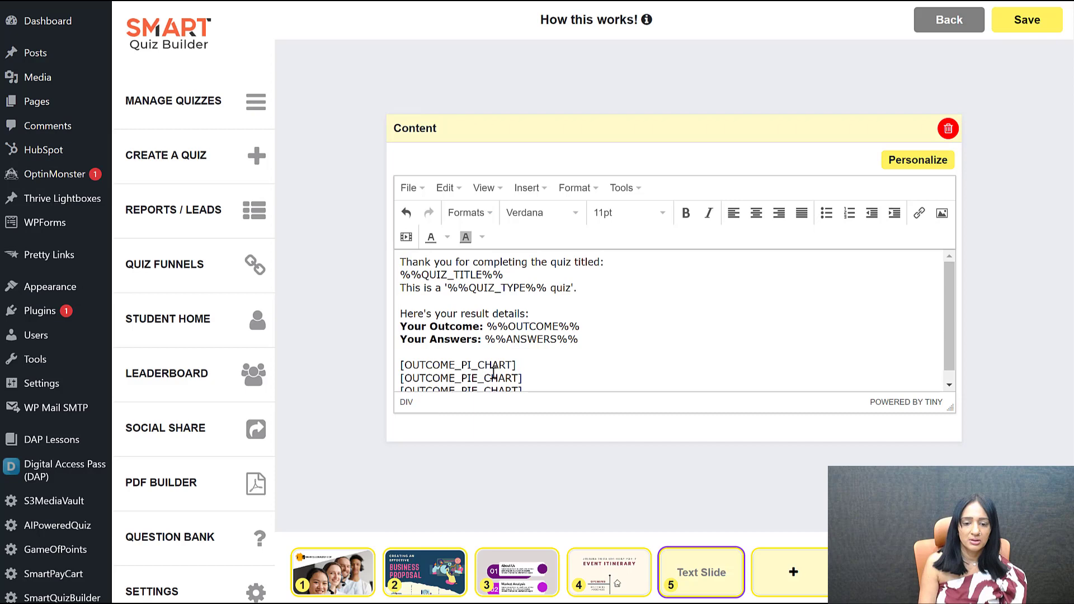
{"action": "type", "text": "SPIDER"}
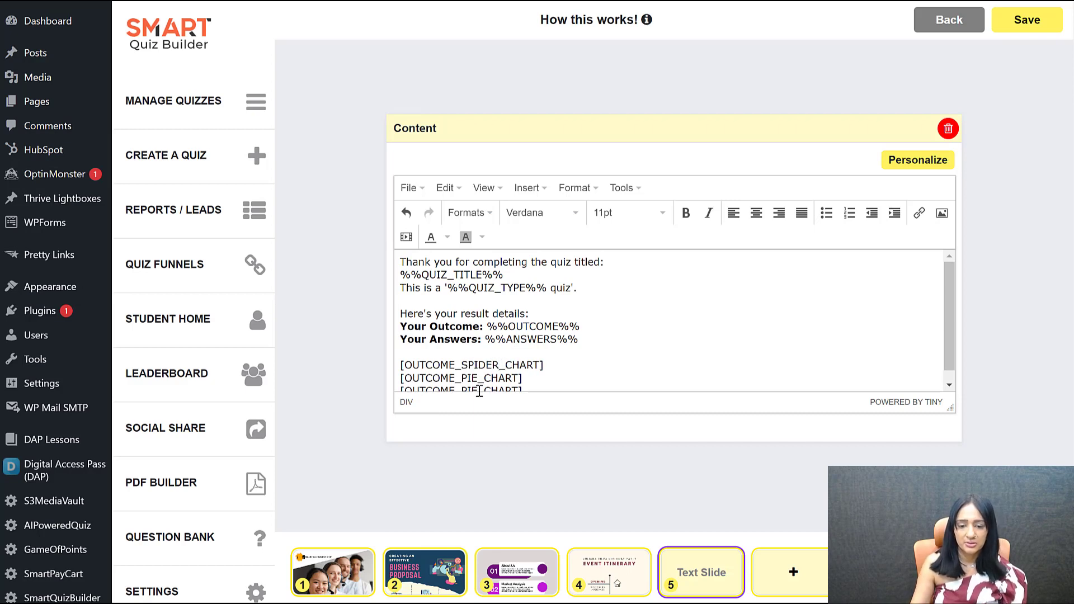
{"action": "left_click_drag", "start_coordinate": [473, 378], "coordinate": [479, 380]}
{"action": "key", "text": "BackSpace"}
{"action": "key", "text": "BackSpace"}
{"action": "key", "text": "BackSpace"}
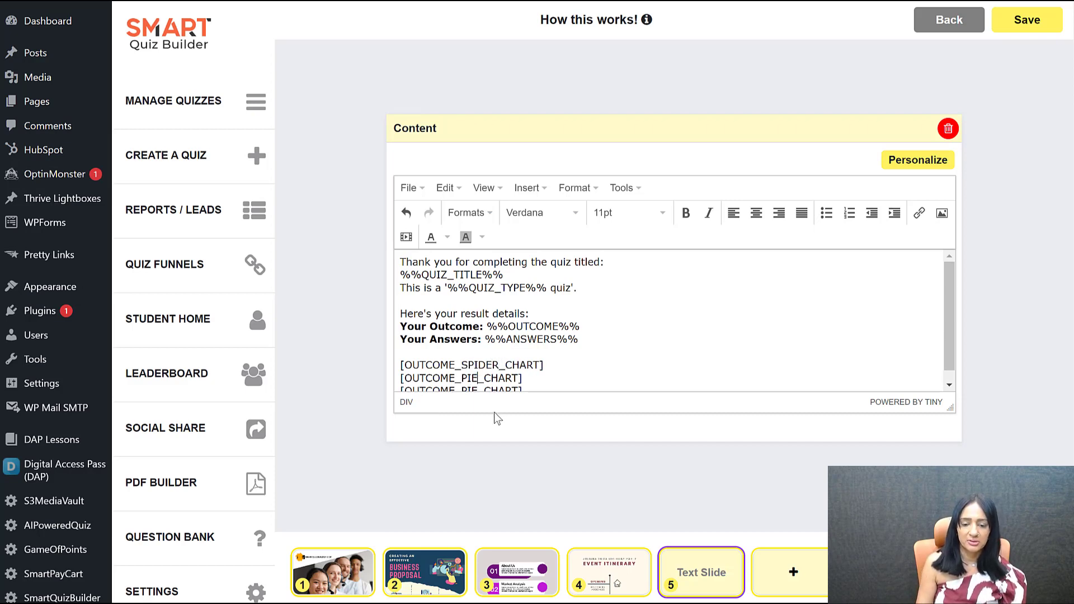
{"action": "type", "text": "BAR"}
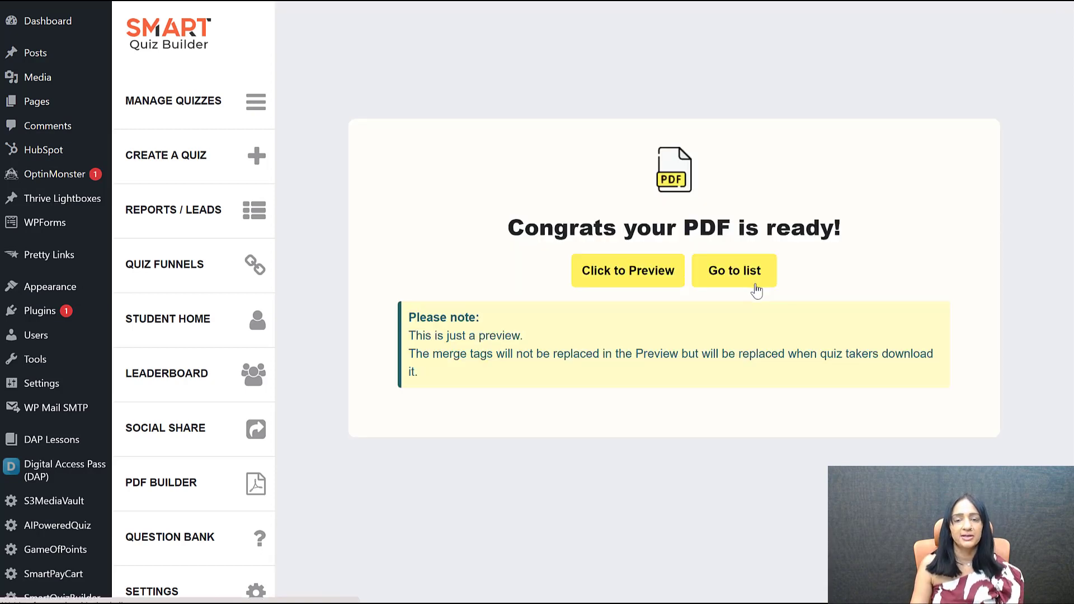
{"action": "left_click", "coordinate": [755, 286]}
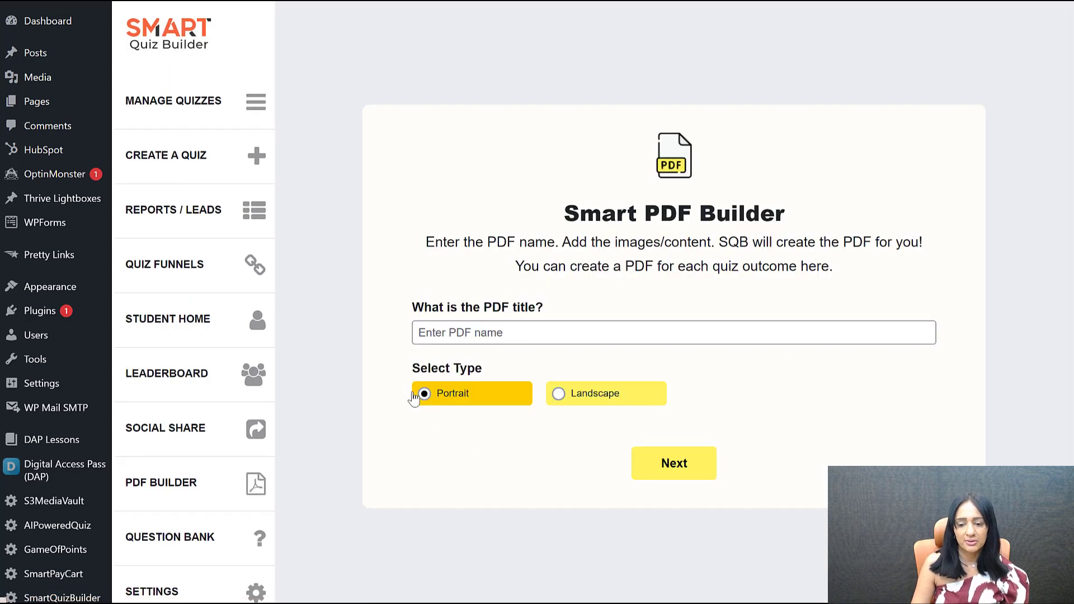
- Name the new portrait PDF 'WordPress PRO' and continue to the page editor
{"action": "left_click", "coordinate": [505, 338]}
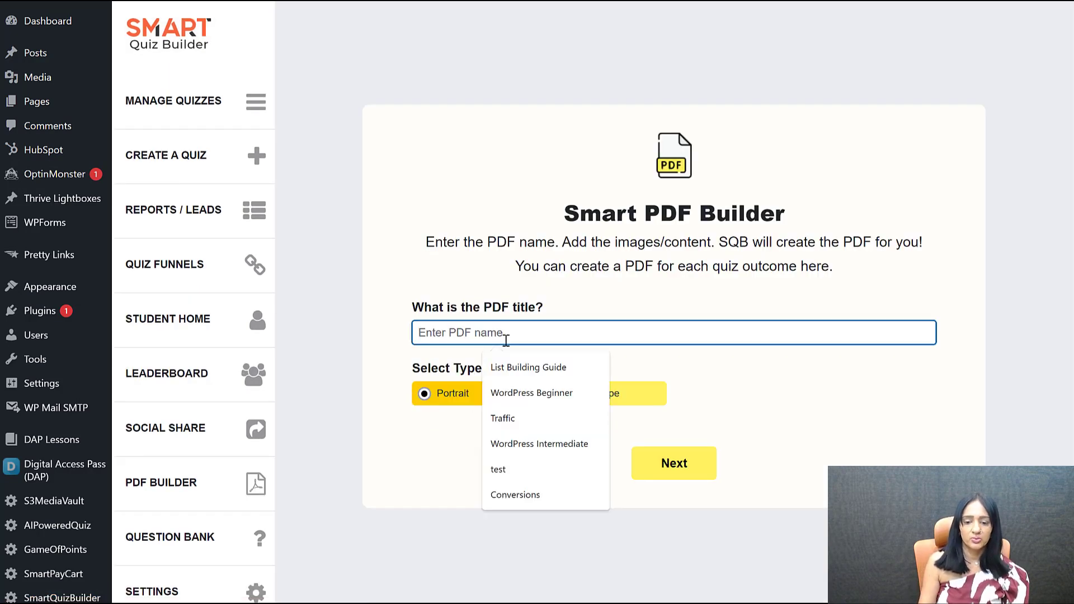
{"action": "left_click", "coordinate": [531, 393]}
{"action": "key", "text": "BackSpace"}
{"action": "key", "text": "BackSpace"}
{"action": "key", "text": "BackSpace"}
{"action": "key", "text": "BackSpace"}
{"action": "key", "text": "BackSpace"}
{"action": "key", "text": "BackSpace"}
{"action": "key", "text": "BackSpace"}
{"action": "key", "text": "BackSpace"}
{"action": "type", "text": "PRO"}
{"action": "left_click", "coordinate": [674, 463]}
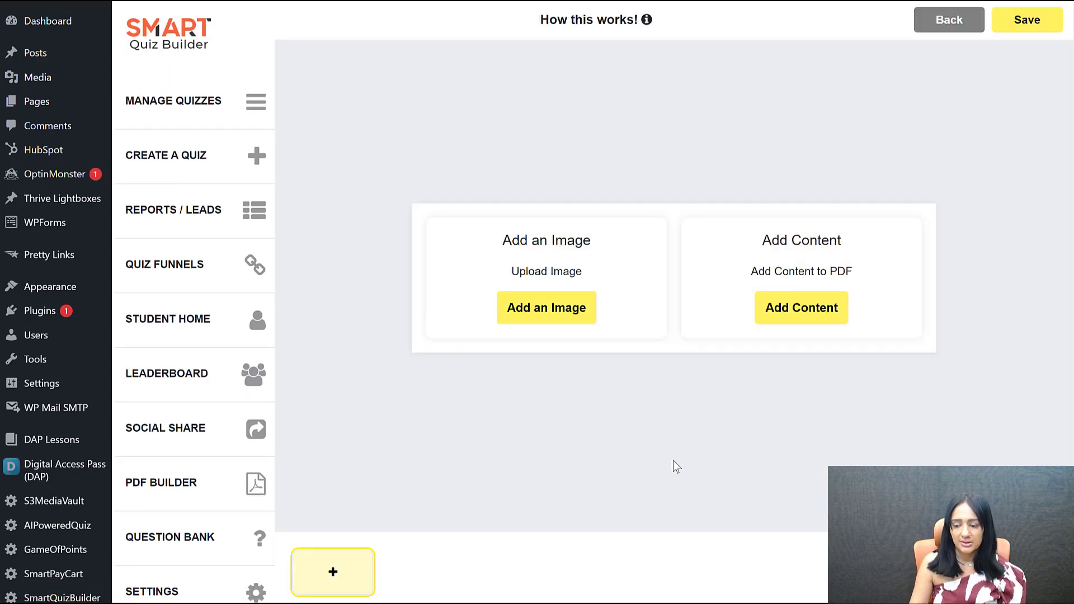
- Add the WordPress Expert cover plus timeline, proposal and 5.png image pages, then save the PDF
{"action": "left_click", "coordinate": [541, 327]}
{"action": "left_click", "coordinate": [79, 159]}
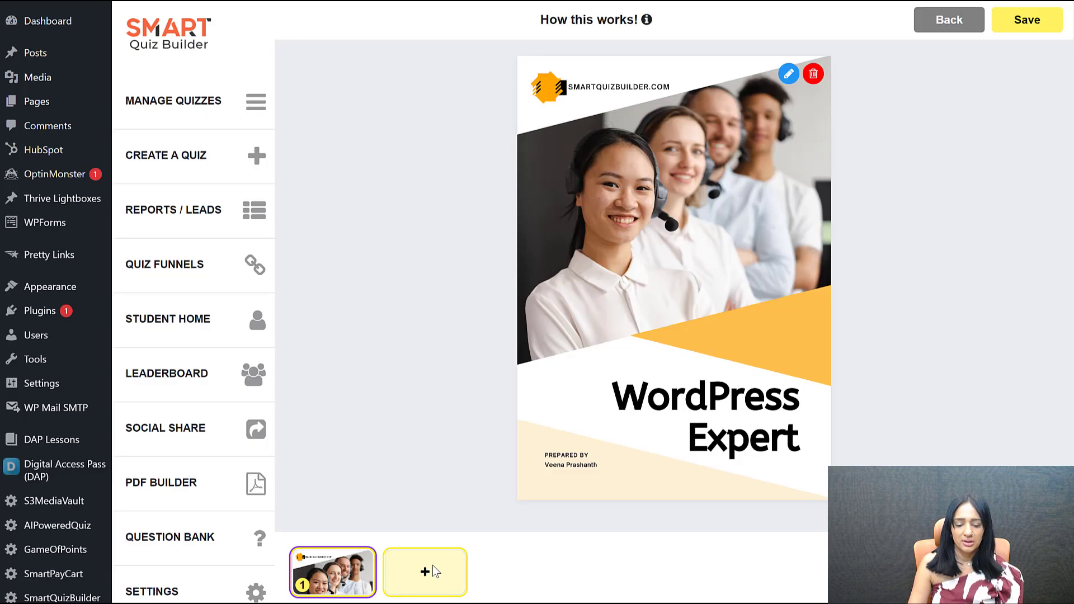
{"action": "left_click", "coordinate": [433, 570]}
{"action": "left_click", "coordinate": [582, 317]}
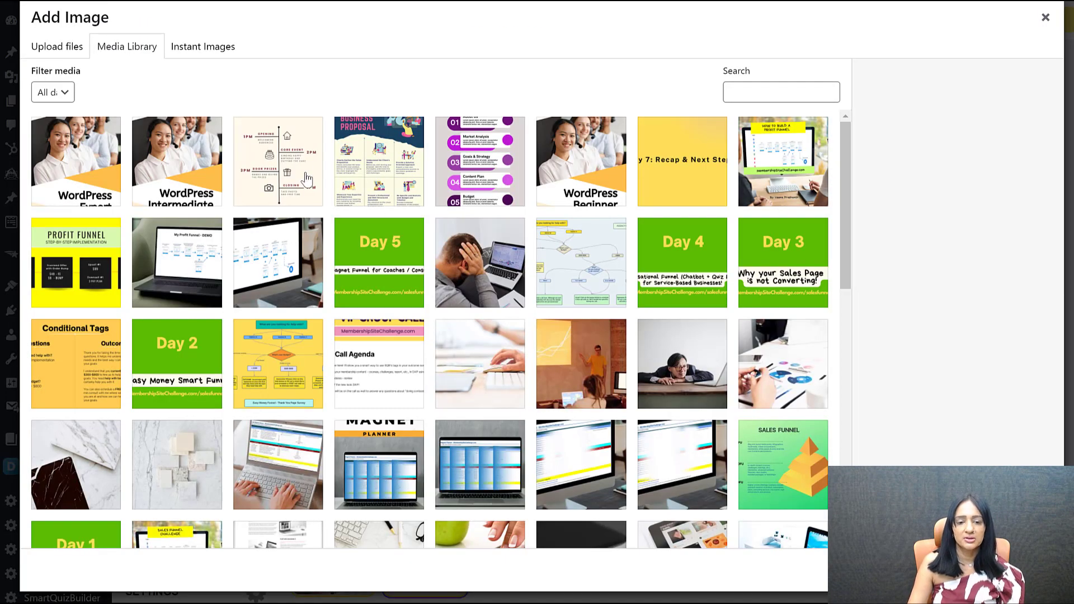
{"action": "left_click", "coordinate": [306, 179]}
{"action": "left_click", "coordinate": [386, 167]}
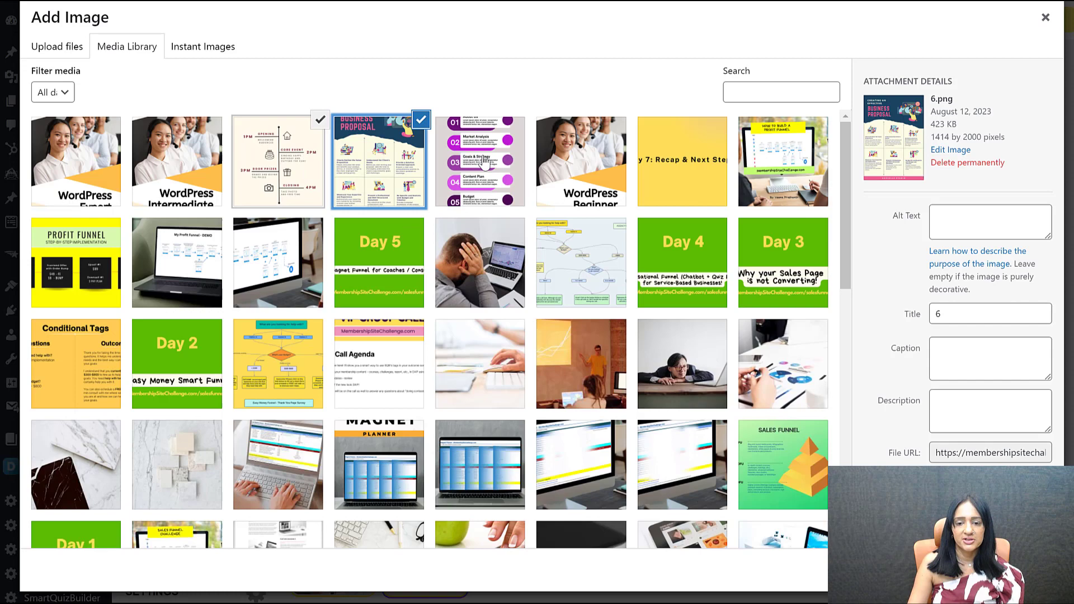
{"action": "left_click", "coordinate": [485, 163]}
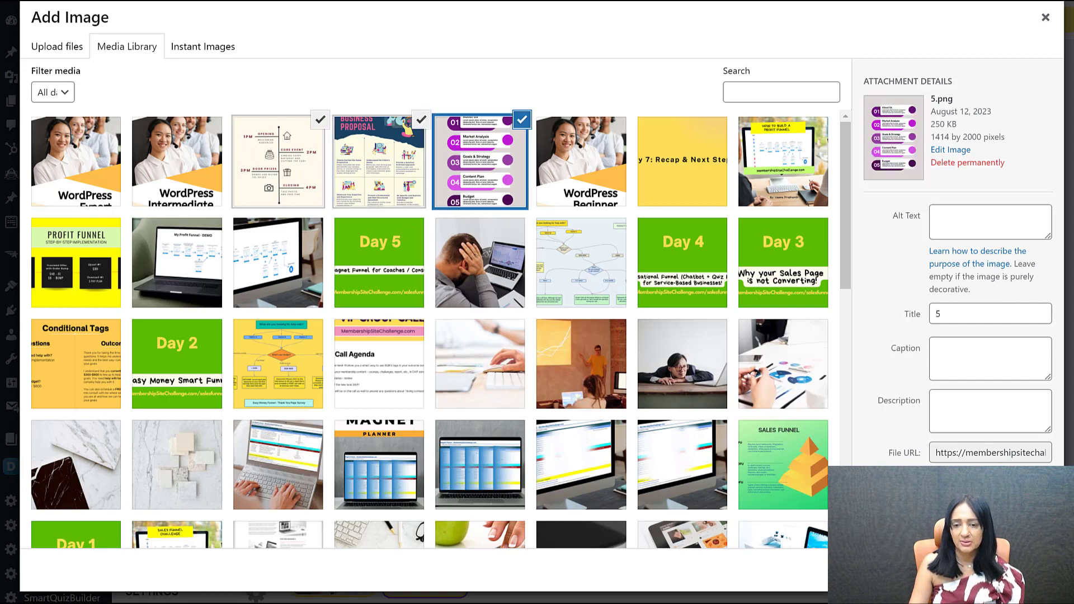
{"action": "left_click", "coordinate": [1018, 570]}
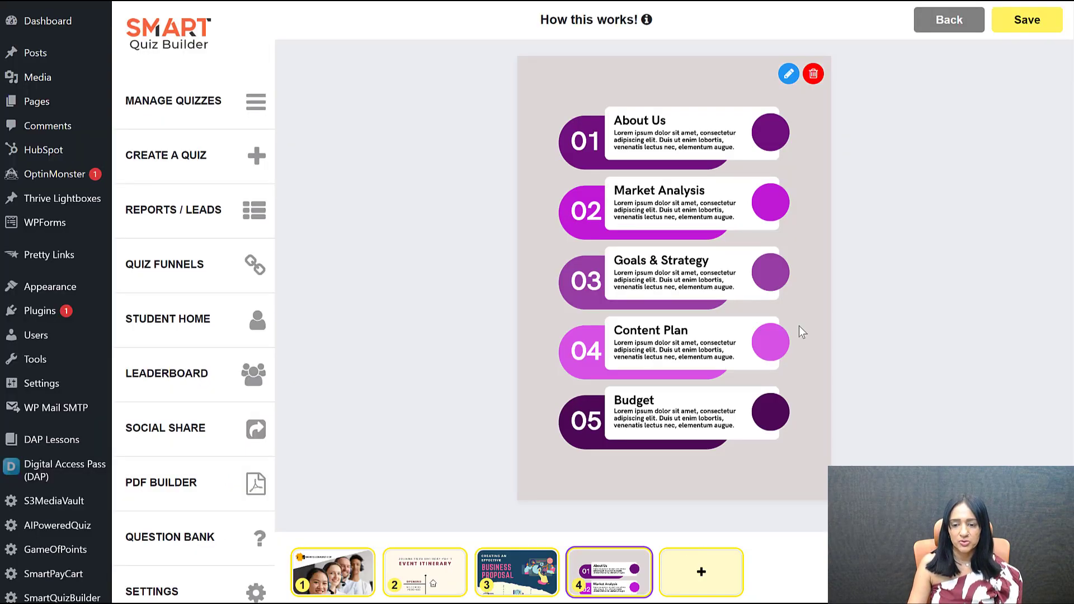
{"action": "left_click", "coordinate": [1040, 24]}
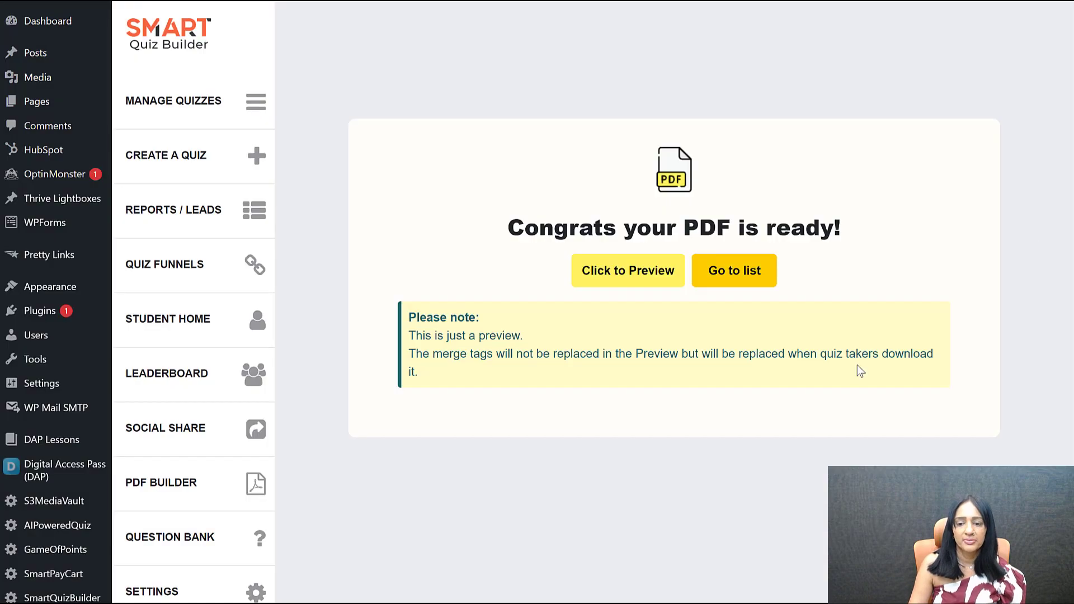
{"action": "left_click", "coordinate": [749, 268]}
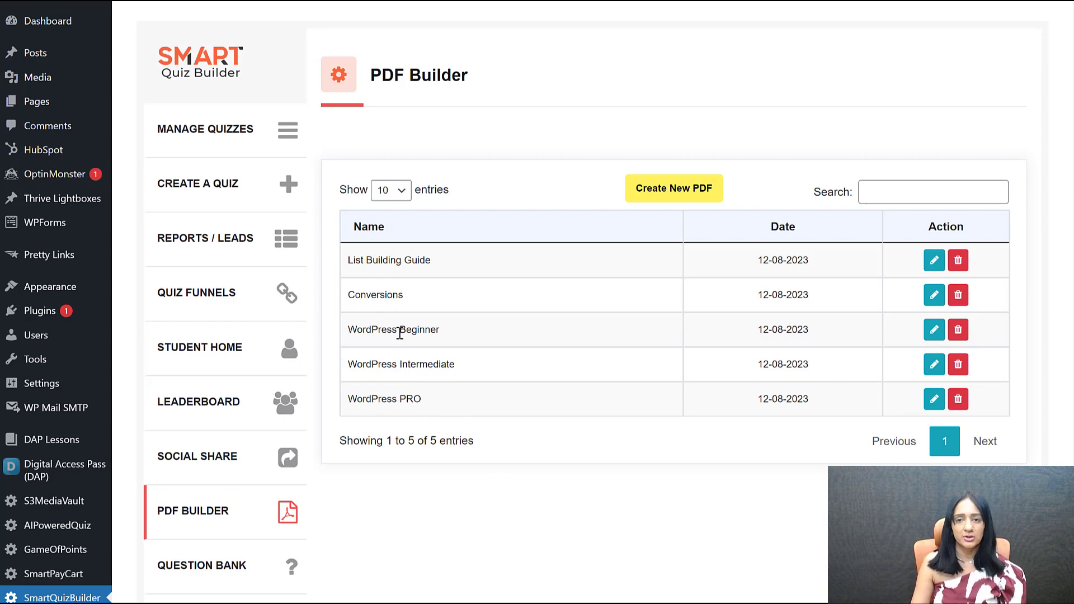
- Connect Outcome 2 (WordPress Intermediate) to the WordPress Intermediate PDF and save
{"action": "left_click", "coordinate": [237, 134]}
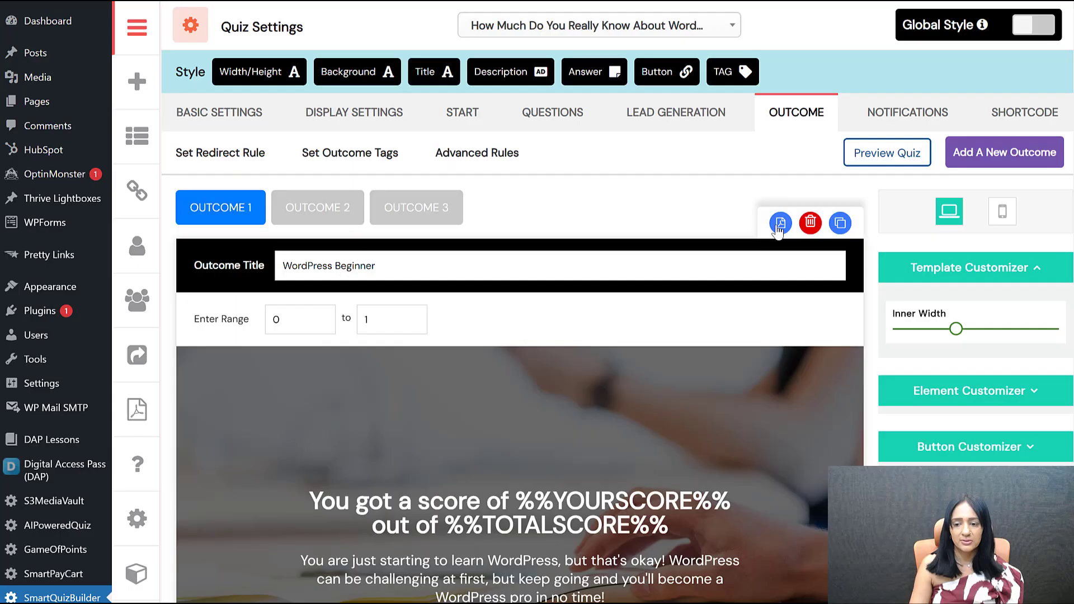
{"action": "left_click", "coordinate": [780, 224]}
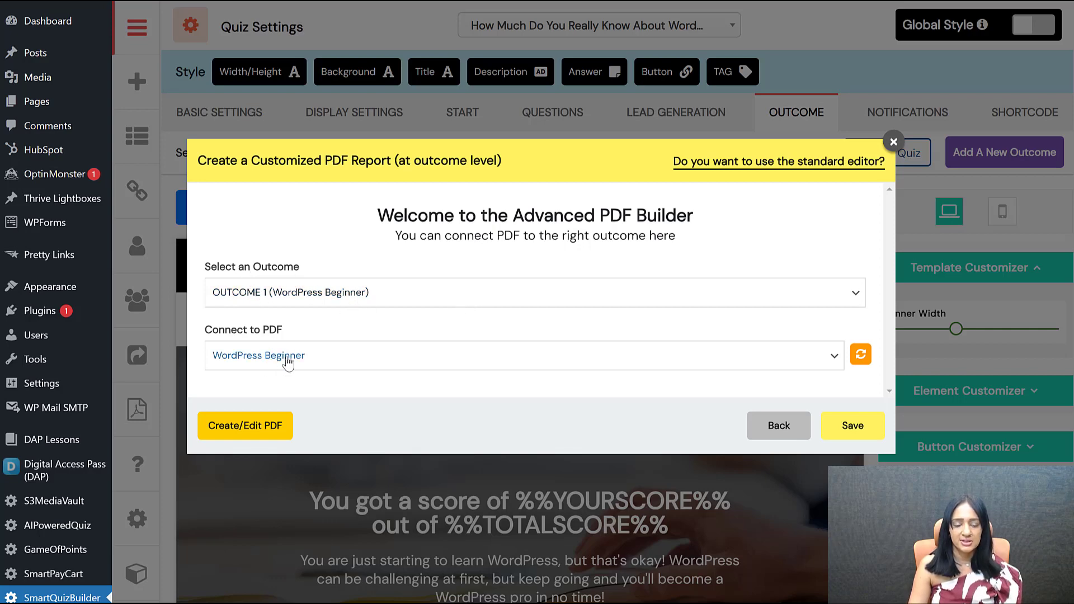
{"action": "left_click", "coordinate": [460, 292]}
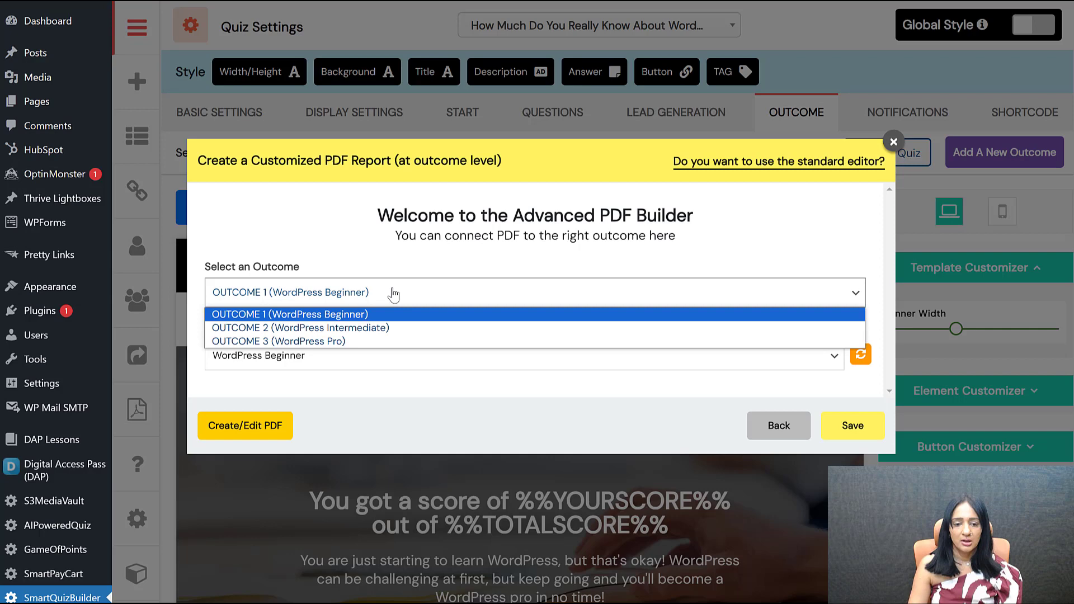
{"action": "left_click", "coordinate": [251, 328]}
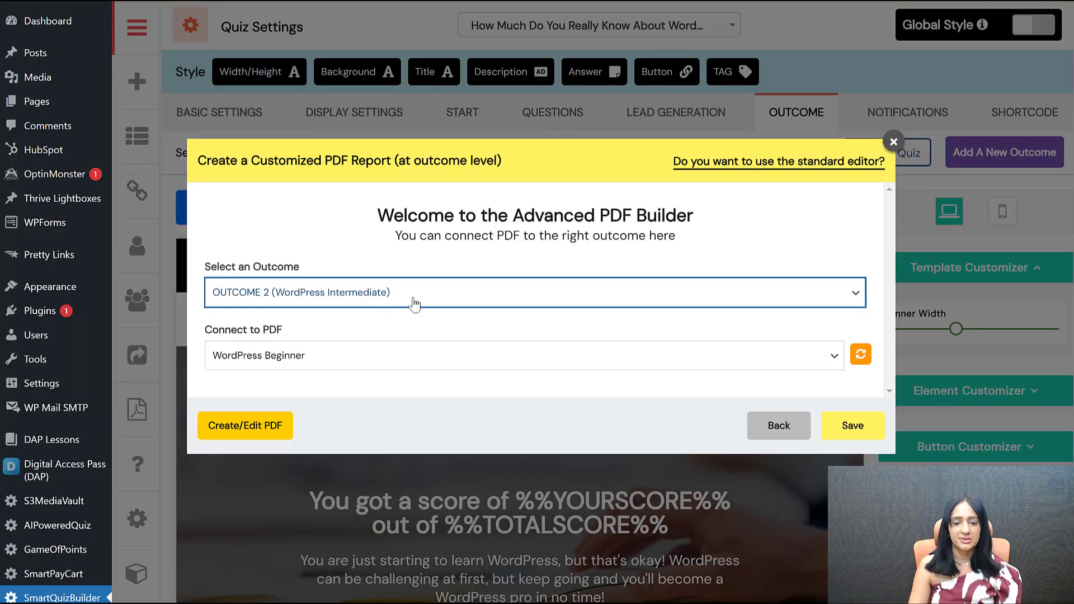
{"action": "left_click", "coordinate": [336, 361]}
{"action": "left_click", "coordinate": [316, 405]}
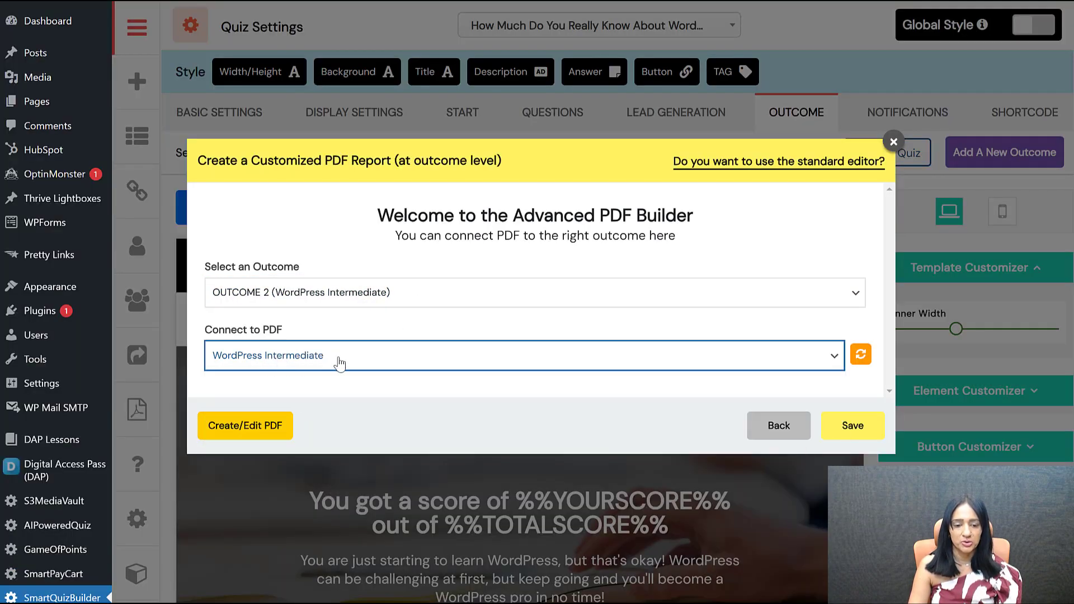
{"action": "left_click", "coordinate": [850, 437]}
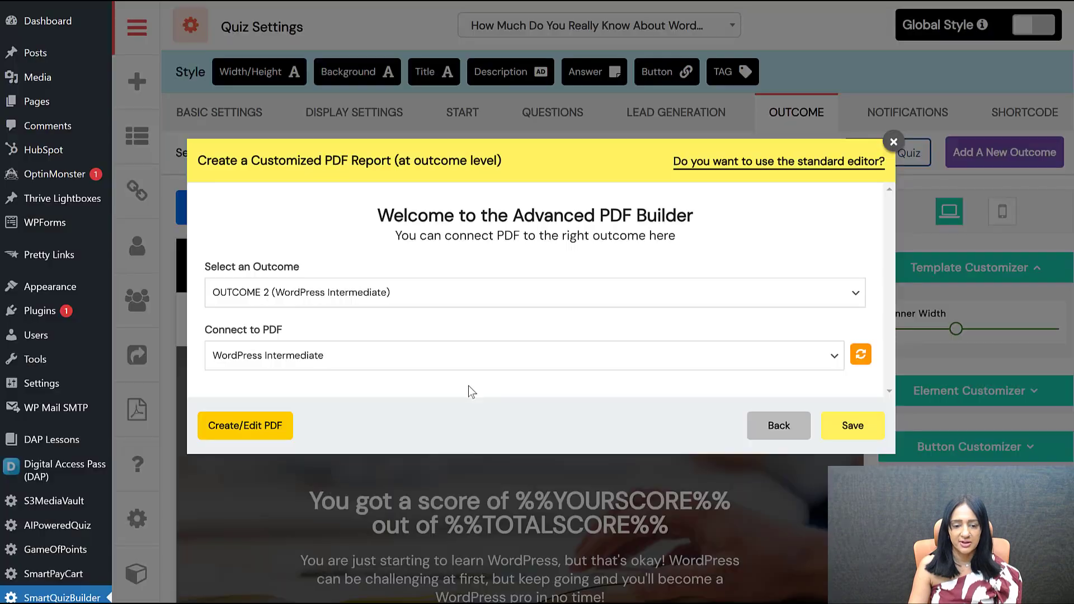
- Connect Outcome 3 (WordPress Pro) to the WordPress PRO PDF and save
{"action": "left_click", "coordinate": [421, 307]}
{"action": "left_click", "coordinate": [291, 339]}
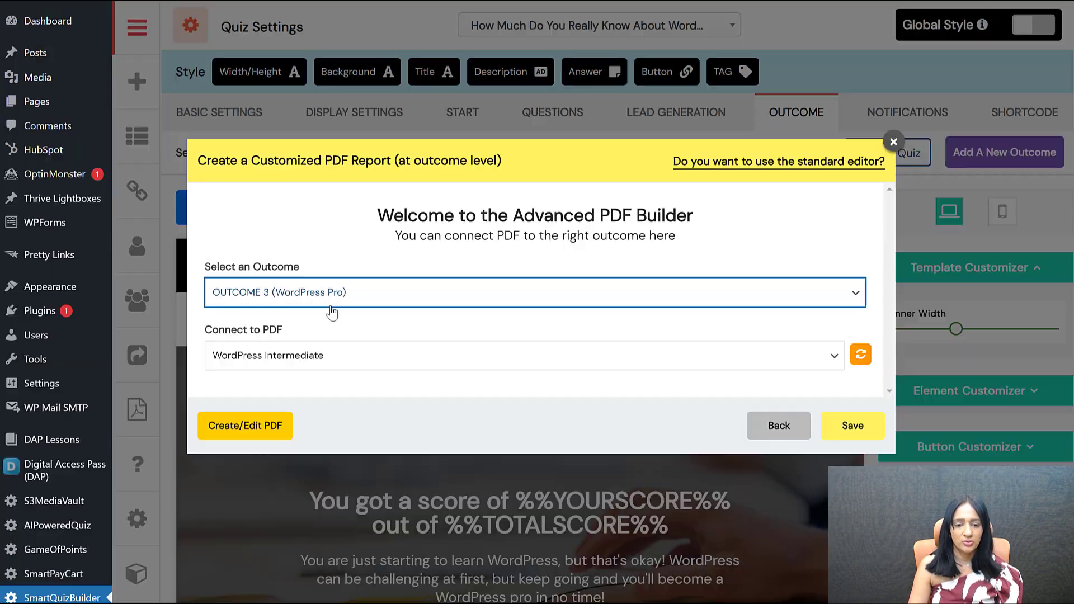
{"action": "left_click", "coordinate": [330, 358]}
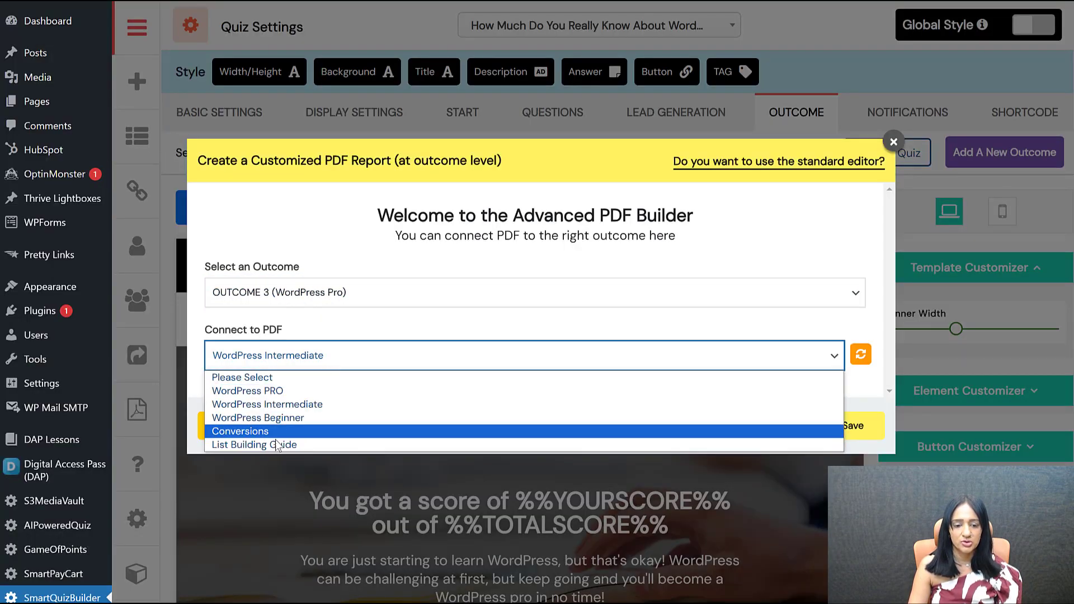
{"action": "left_click", "coordinate": [268, 394]}
{"action": "left_click", "coordinate": [840, 429]}
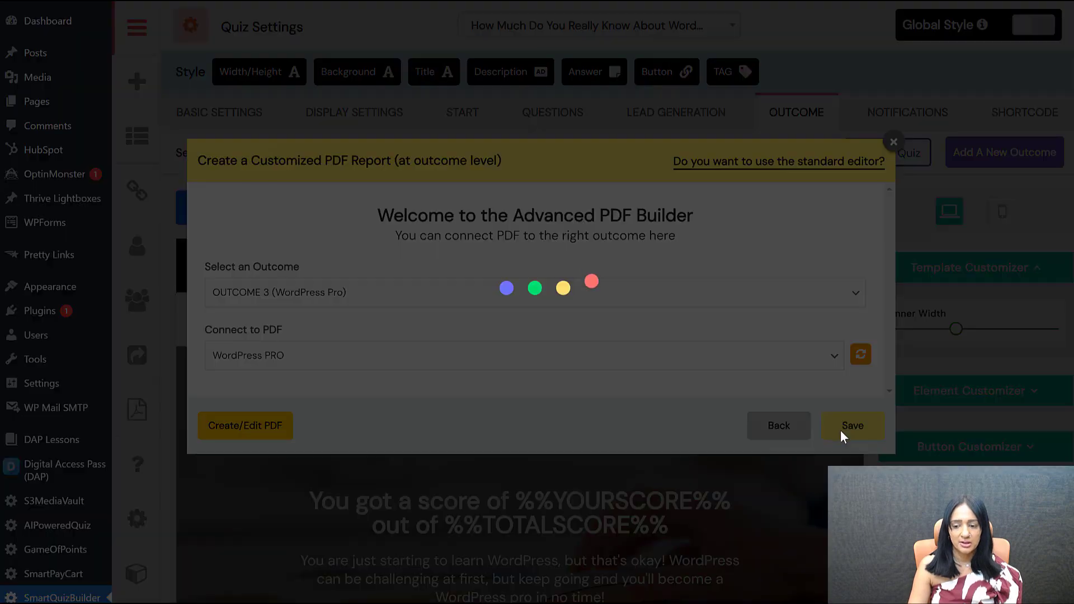
{"action": "left_click", "coordinate": [893, 143]}
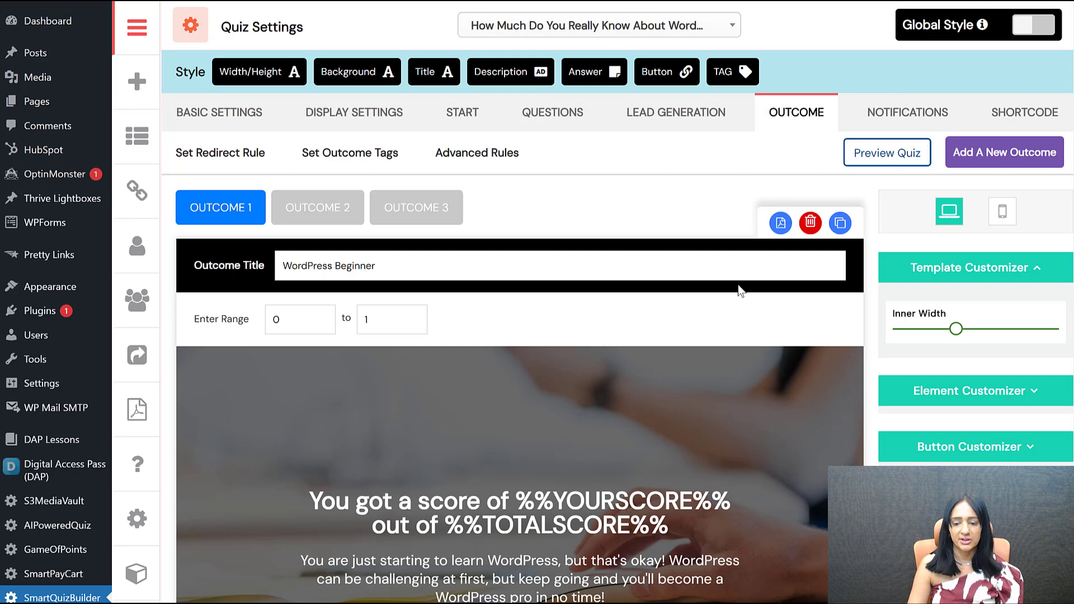
- Review the quiz's Notifications settings, including the enabled Student Email result emails
{"action": "left_click", "coordinate": [876, 118]}
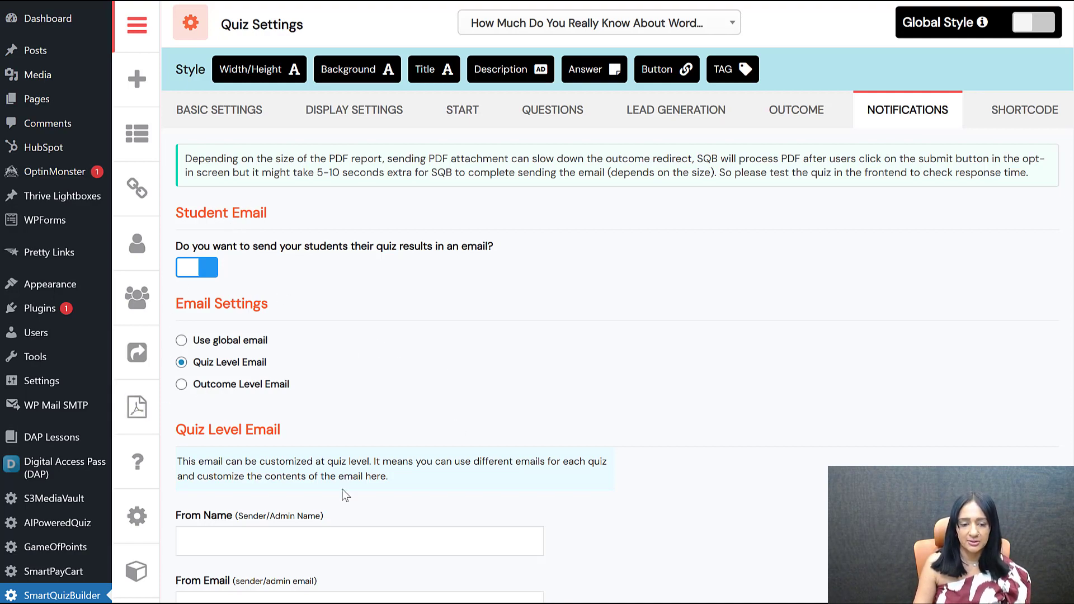
{"action": "scroll", "coordinate": [340, 457], "scroll_direction": "down", "scroll_amount": 1}
{"action": "scroll", "coordinate": [234, 364], "scroll_direction": "down", "scroll_amount": 3}
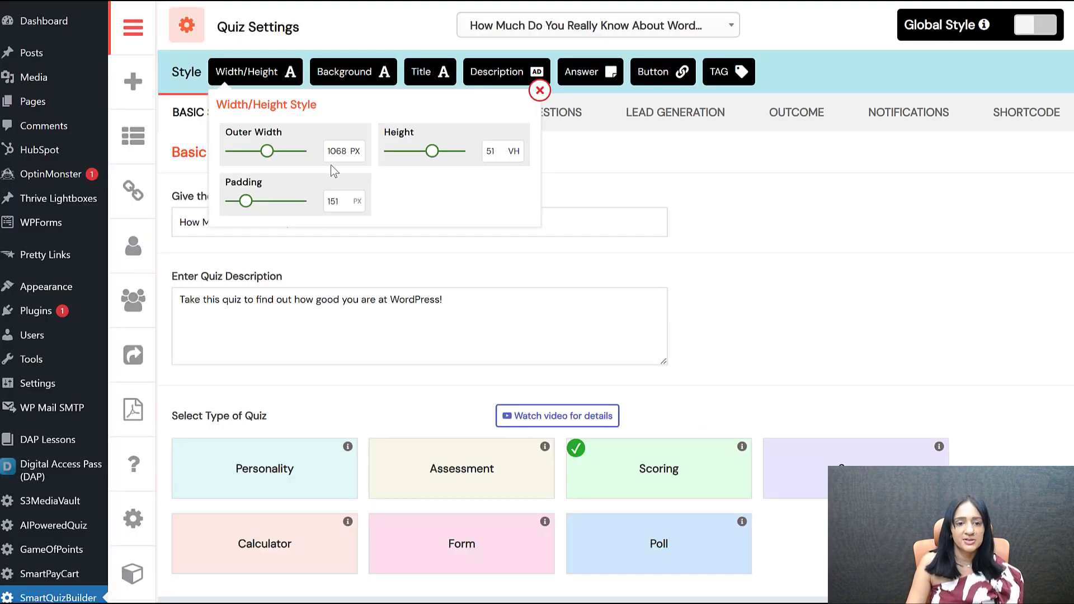
- Answer all four WordPress questions wrongly, including 'A type of theme', and submit the contact form
{"action": "mouse_move", "coordinate": [260, 137]}
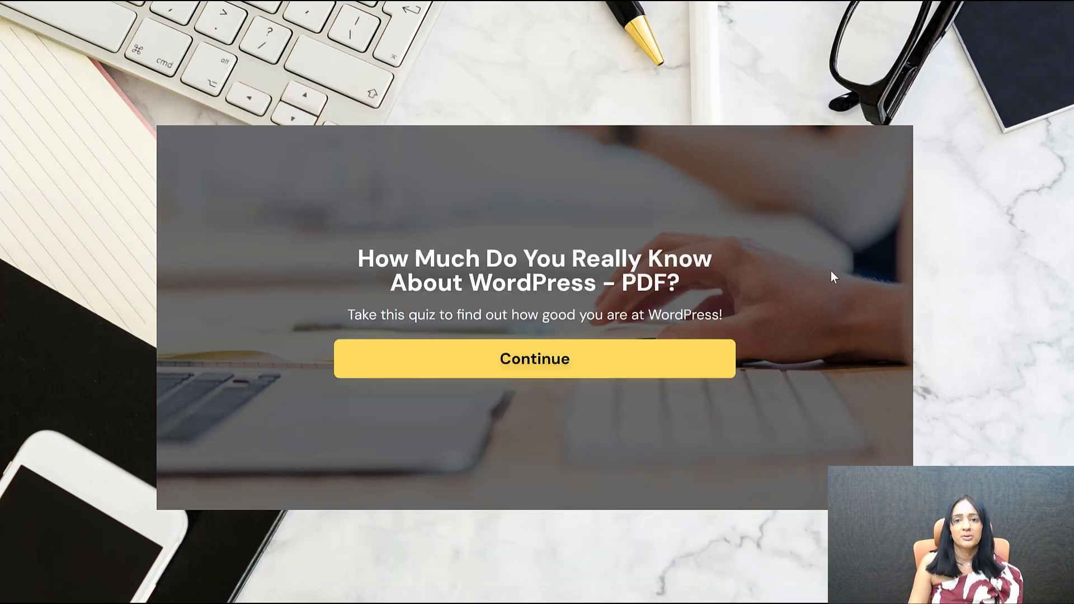
{"action": "left_click", "coordinate": [545, 372]}
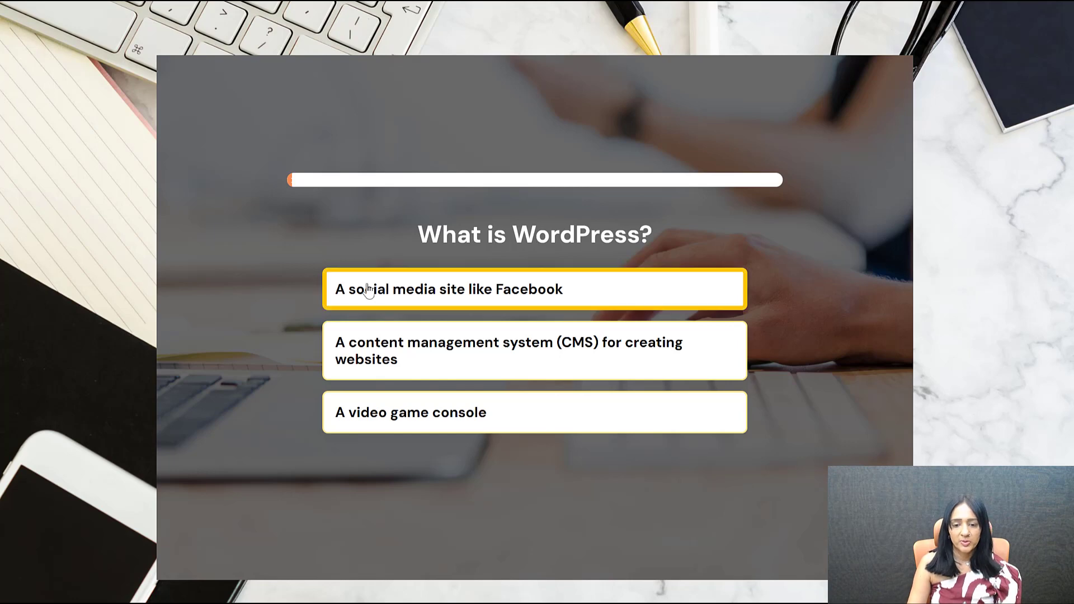
{"action": "left_click", "coordinate": [489, 289]}
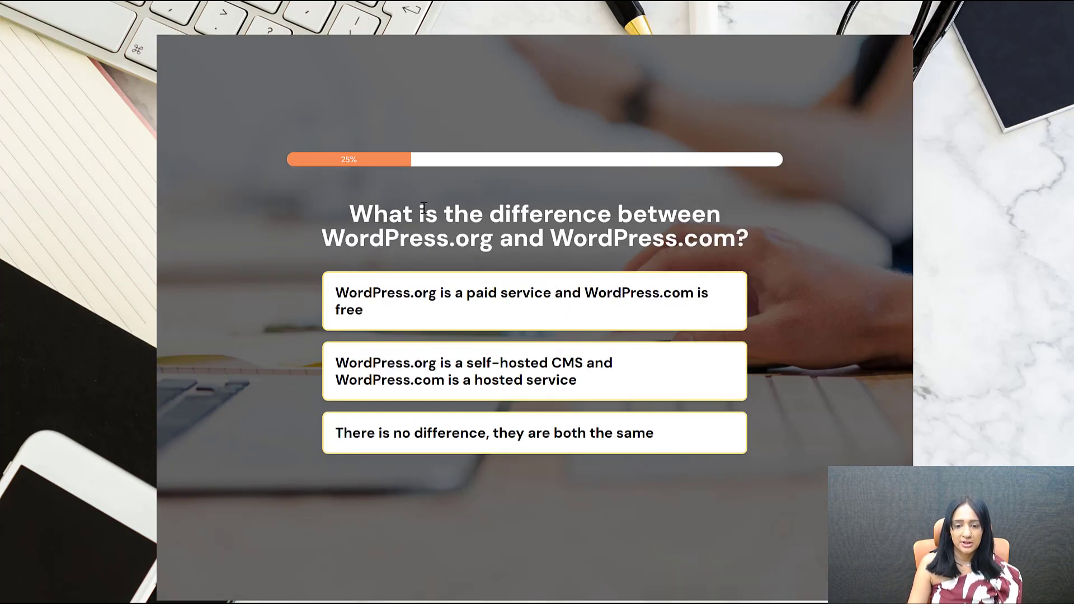
{"action": "left_click", "coordinate": [446, 311]}
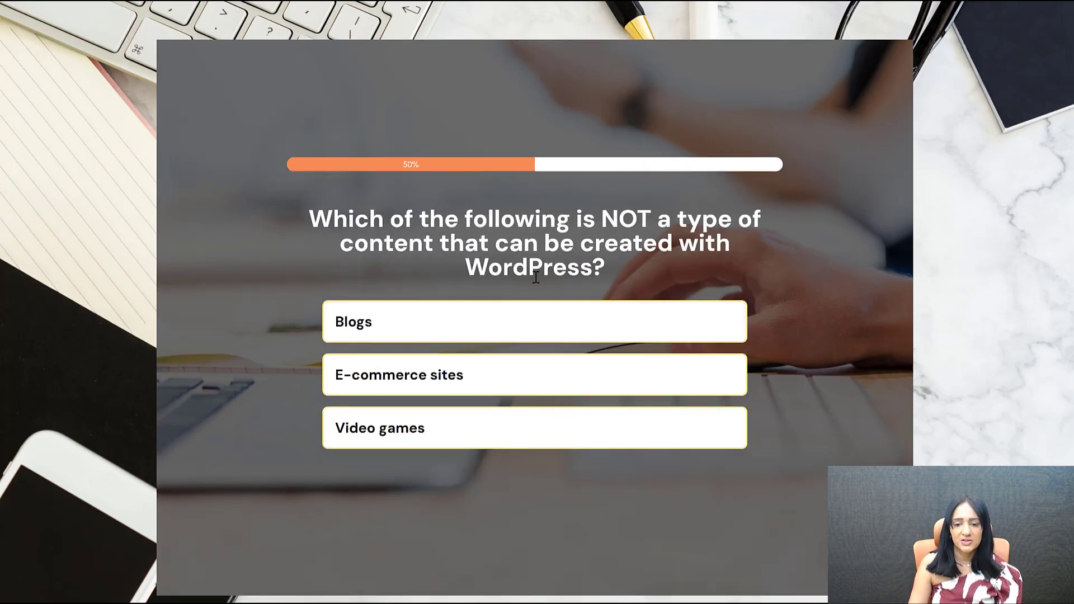
{"action": "left_click", "coordinate": [444, 333]}
{"action": "left_click", "coordinate": [444, 265]}
{"action": "left_click", "coordinate": [545, 479]}
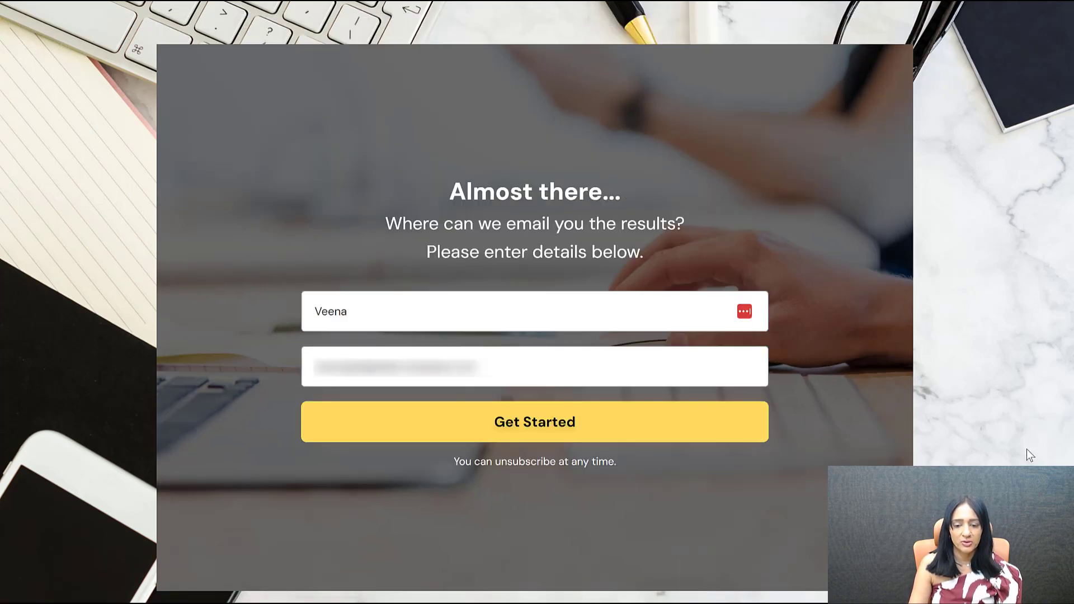
{"action": "left_click", "coordinate": [559, 417]}
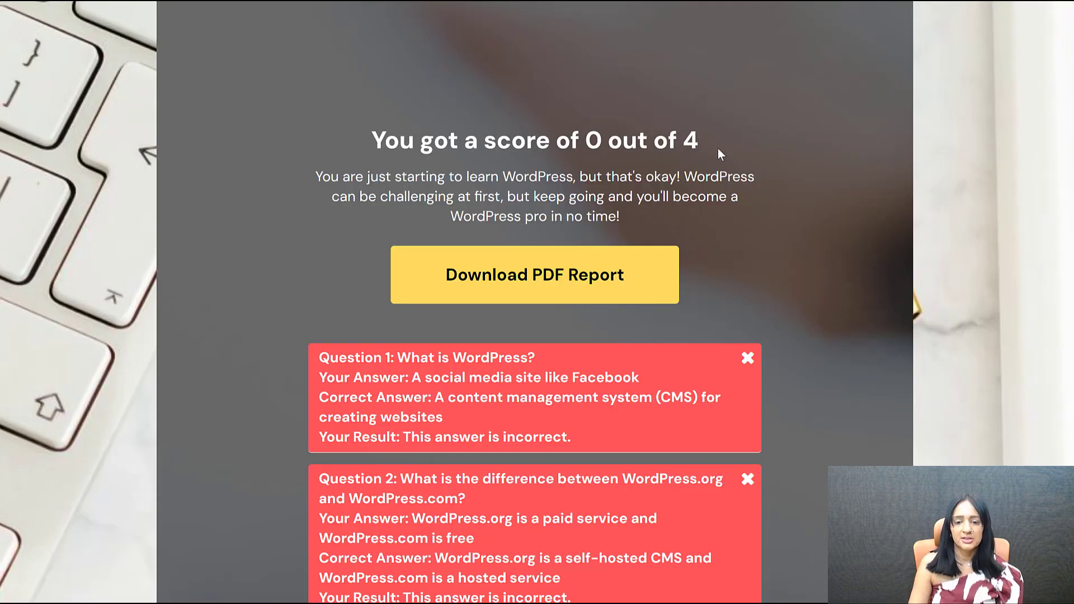
- Look over the 0 out of 4 score and charts, then download the PDF report
{"action": "scroll", "coordinate": [721, 252], "scroll_direction": "down", "scroll_amount": 5}
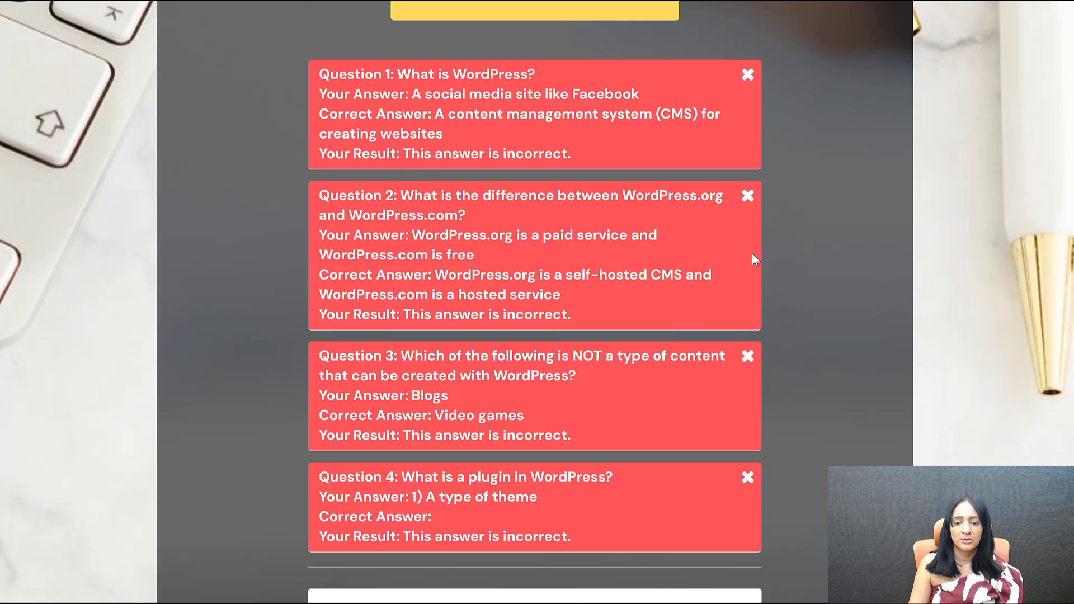
{"action": "scroll", "coordinate": [766, 256], "scroll_direction": "down", "scroll_amount": 4}
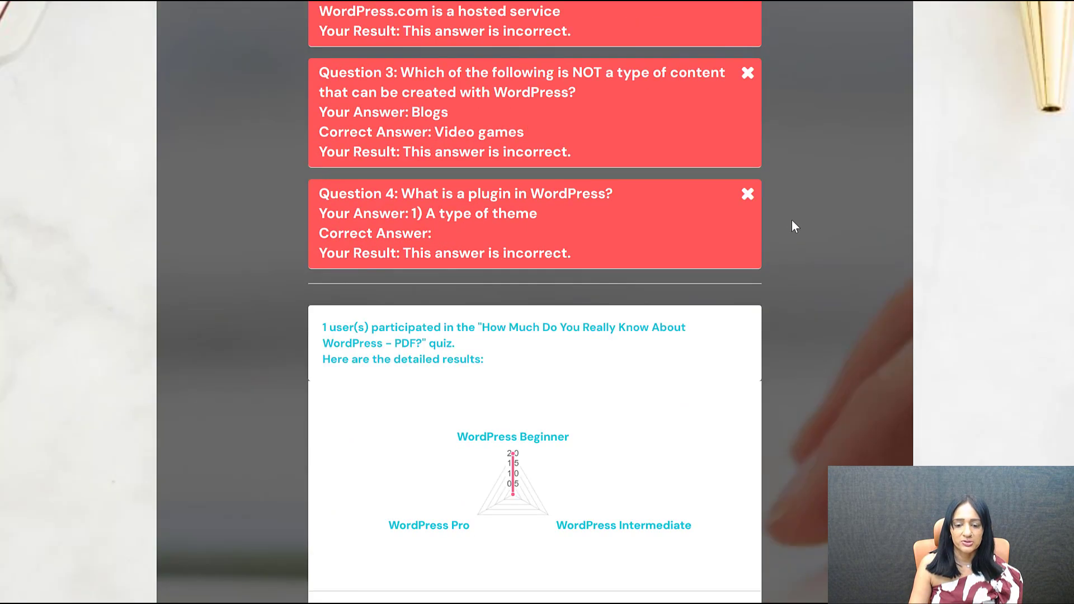
{"action": "scroll", "coordinate": [791, 221], "scroll_direction": "down", "scroll_amount": 4}
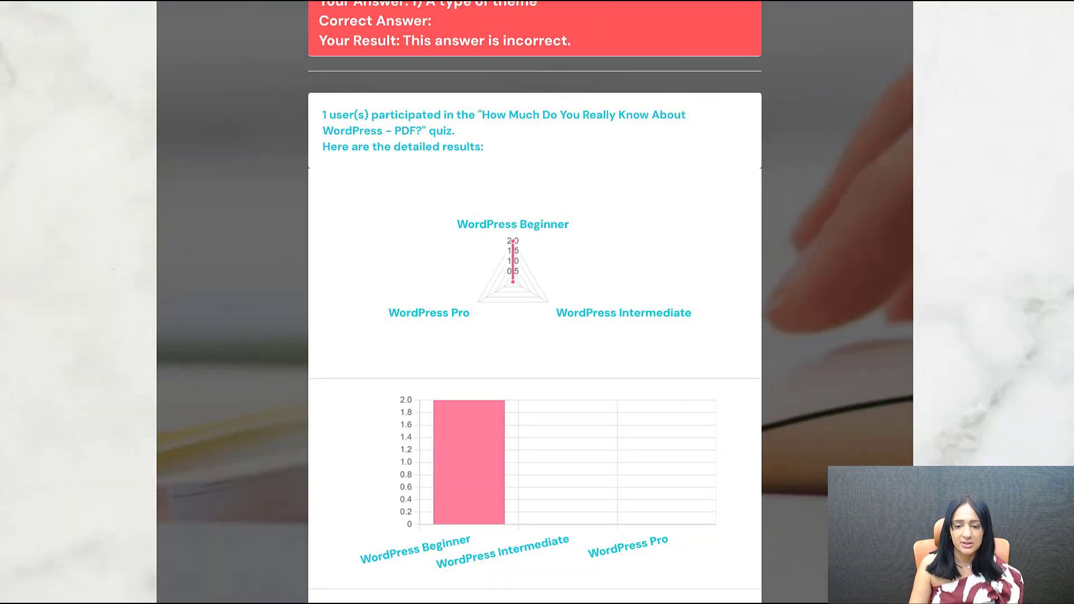
{"action": "scroll", "coordinate": [814, 194], "scroll_direction": "up", "scroll_amount": 14}
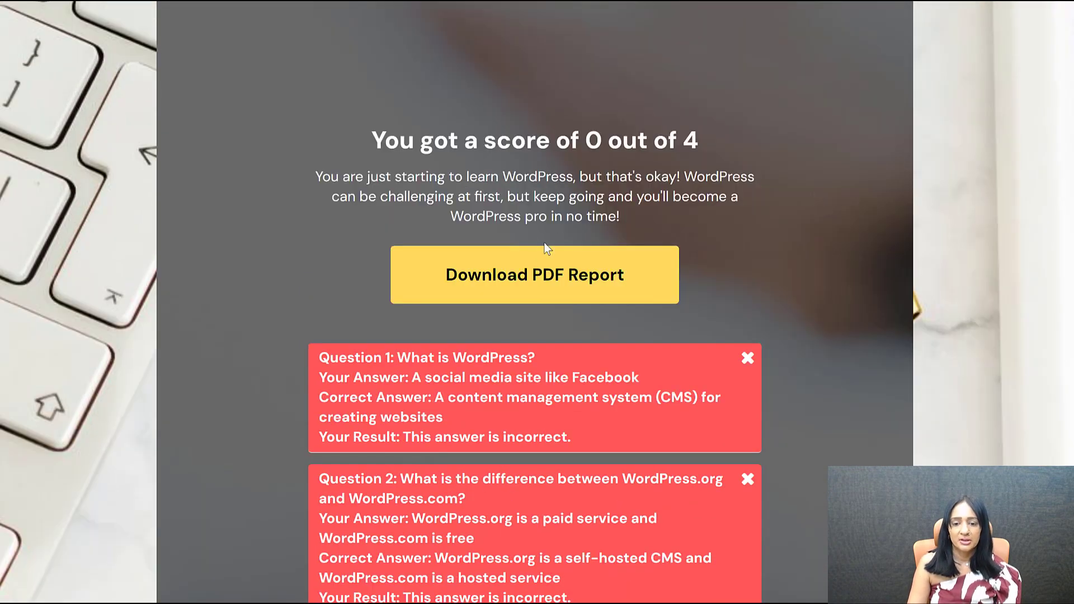
{"action": "left_click", "coordinate": [527, 289]}
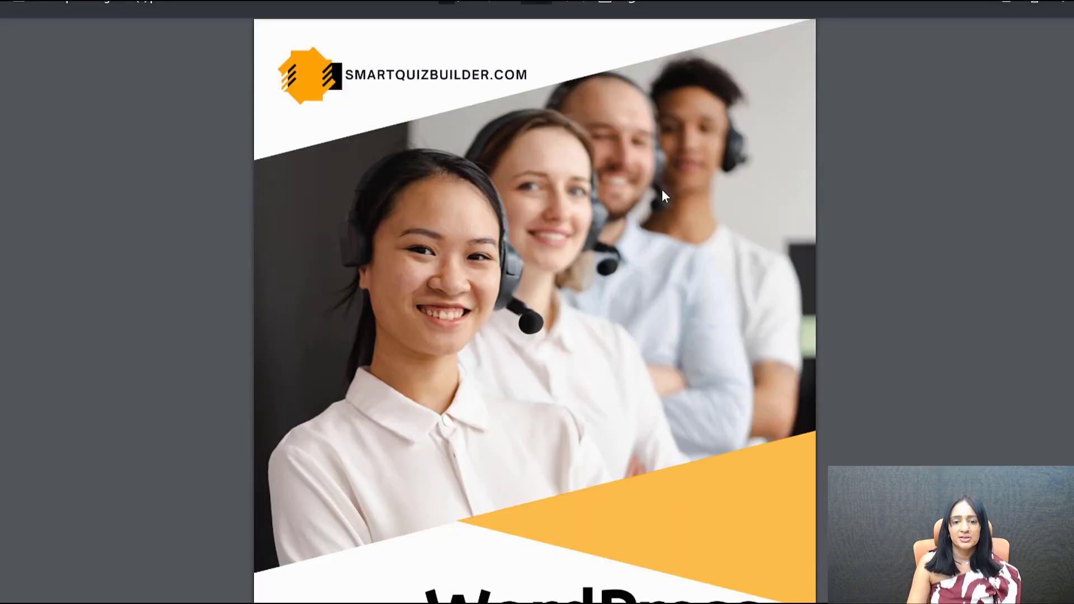
- Scroll through the WordPress Beginner report from its cover and answers to the charts and appended pages
{"action": "scroll", "coordinate": [829, 232], "scroll_direction": "down", "scroll_amount": 10}
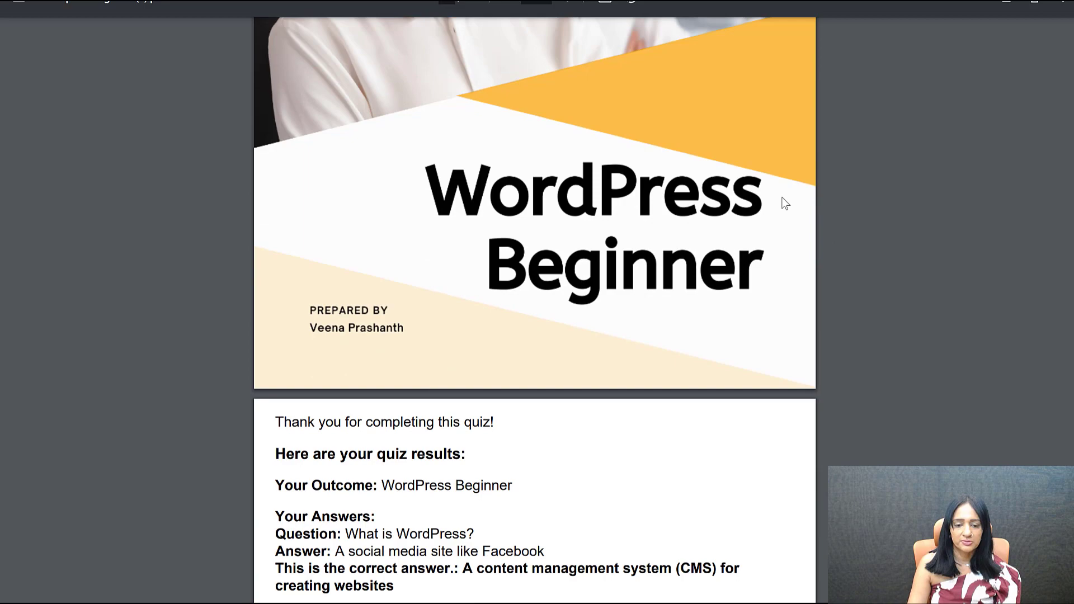
{"action": "scroll", "coordinate": [743, 255], "scroll_direction": "down", "scroll_amount": 2}
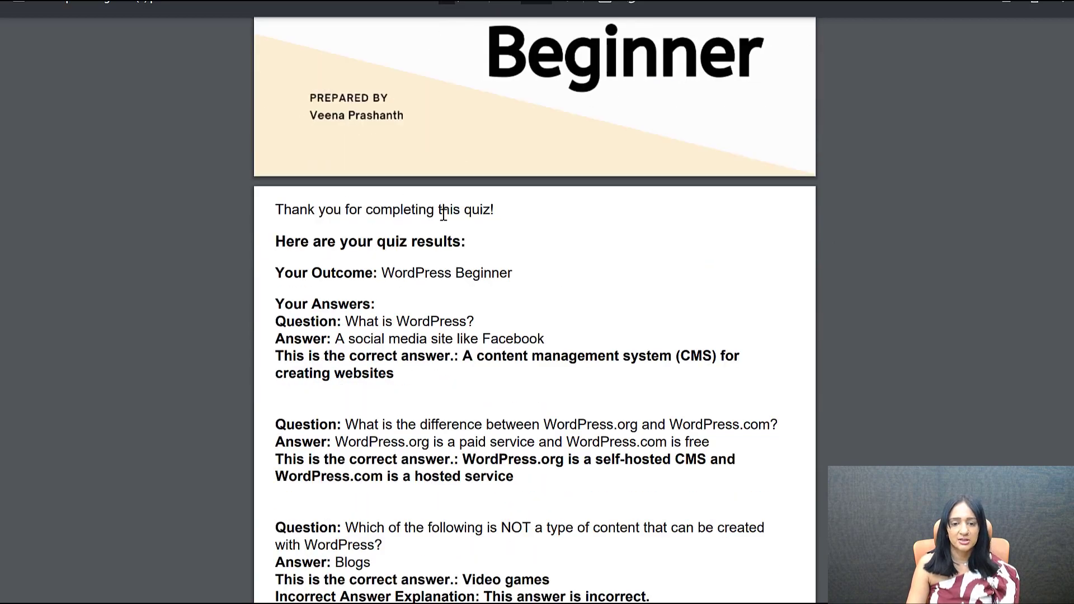
{"action": "scroll", "coordinate": [529, 334], "scroll_direction": "down", "scroll_amount": 5}
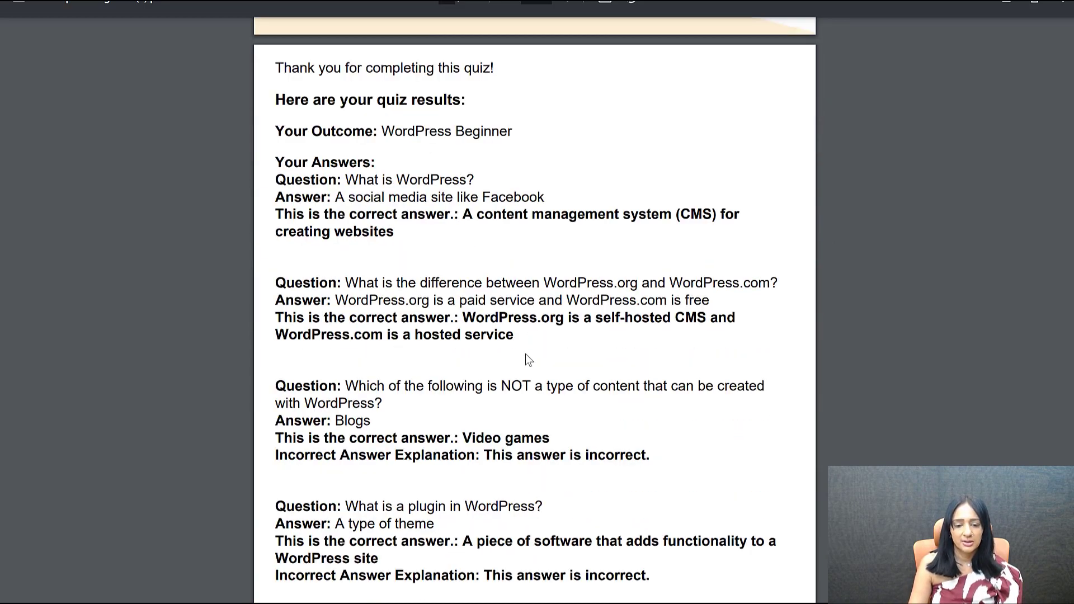
{"action": "scroll", "coordinate": [528, 360], "scroll_direction": "down", "scroll_amount": 5}
{"action": "scroll", "coordinate": [710, 319], "scroll_direction": "down", "scroll_amount": 20}
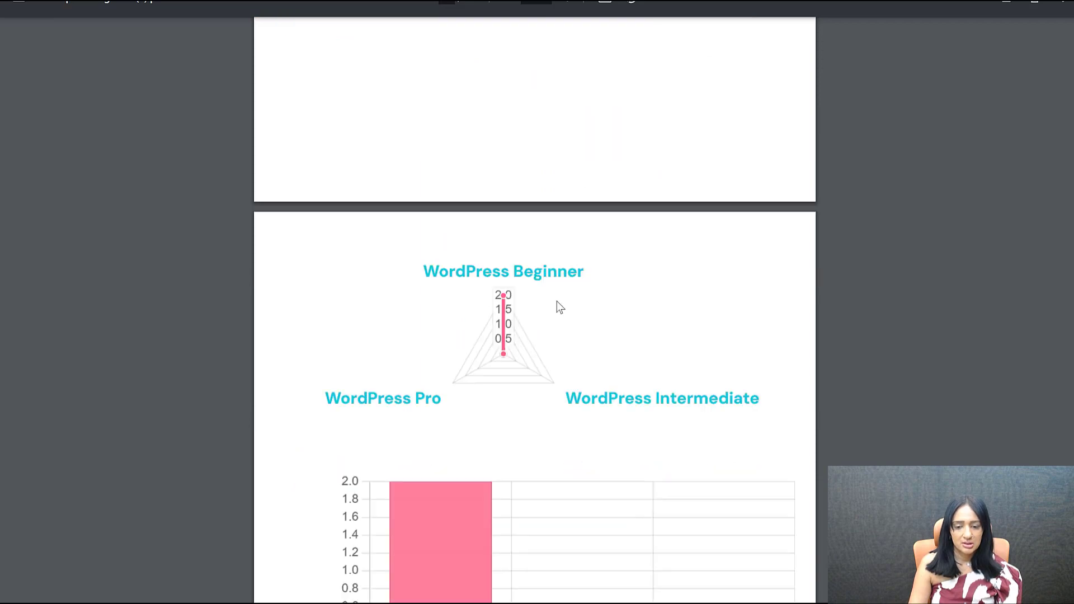
{"action": "scroll", "coordinate": [737, 280], "scroll_direction": "down", "scroll_amount": 20}
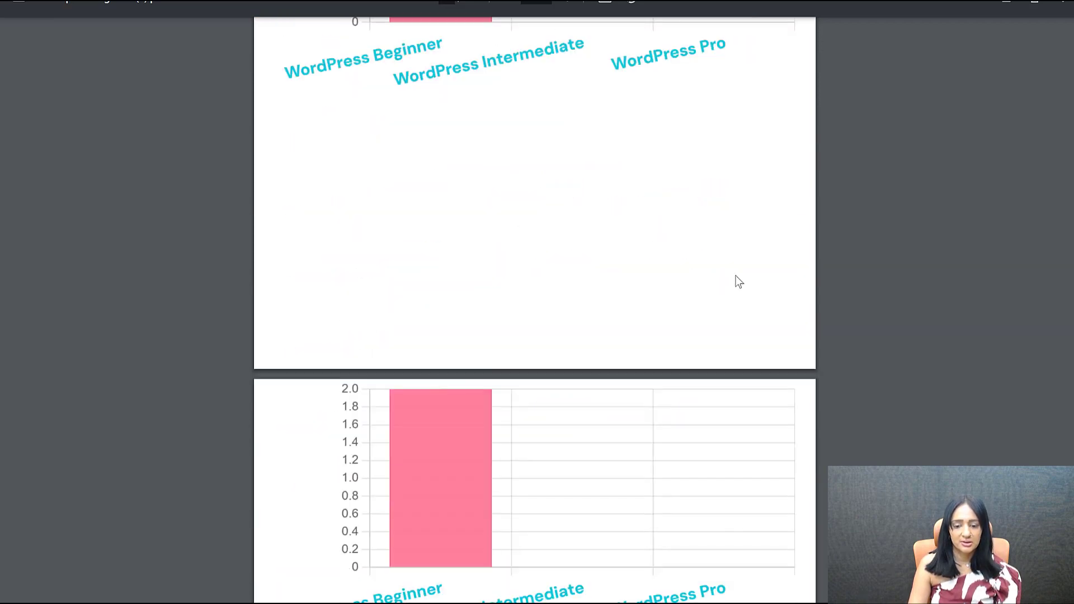
{"action": "scroll", "coordinate": [736, 273], "scroll_direction": "down", "scroll_amount": 20}
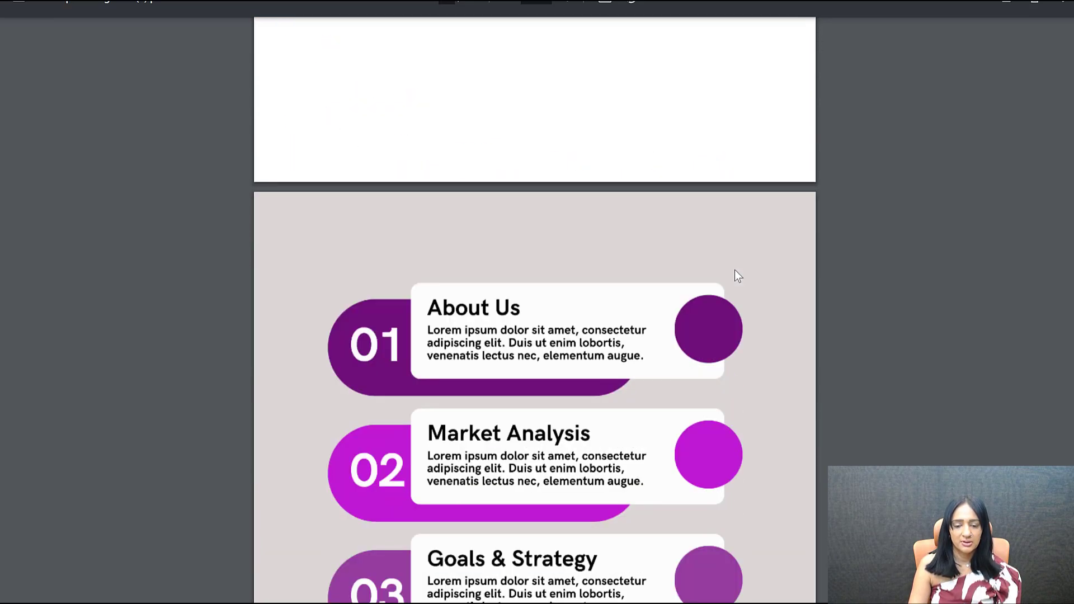
{"action": "scroll", "coordinate": [738, 280], "scroll_direction": "down", "scroll_amount": 20}
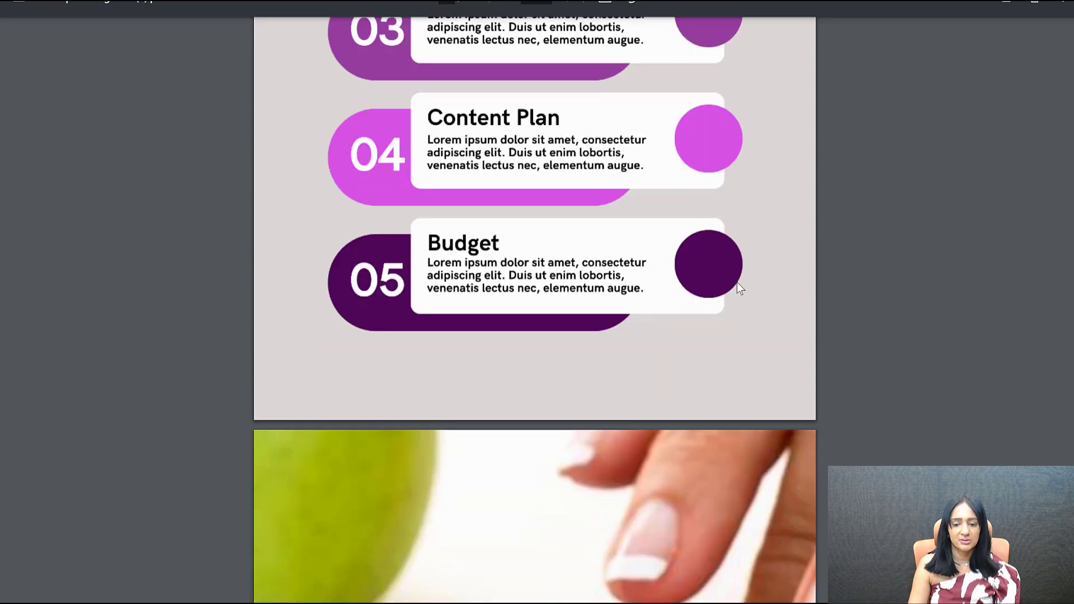
{"action": "scroll", "coordinate": [734, 278], "scroll_direction": "down", "scroll_amount": 20}
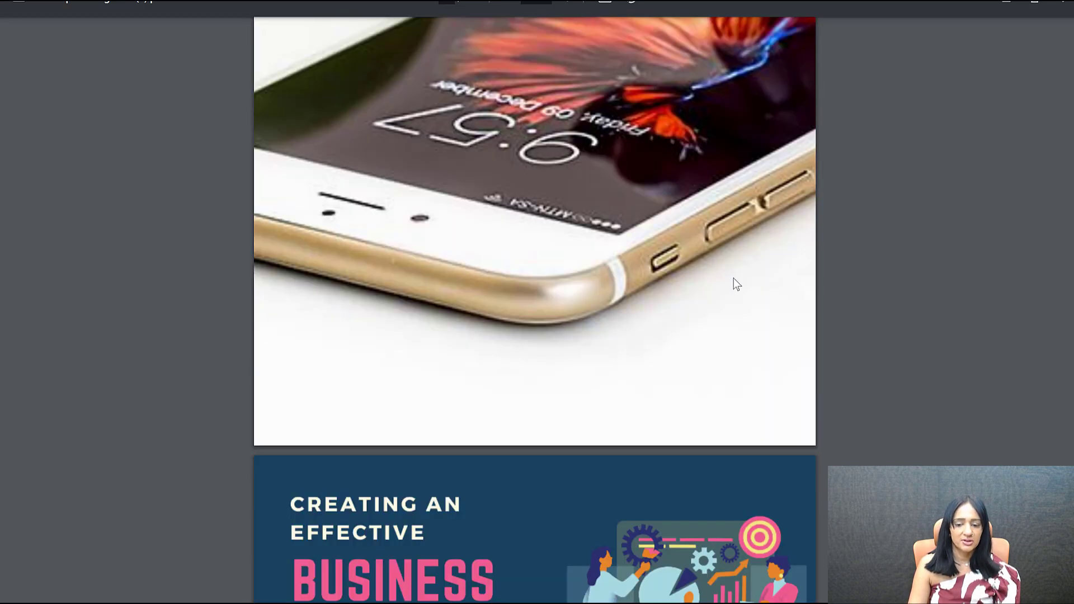
{"action": "scroll", "coordinate": [727, 274], "scroll_direction": "down", "scroll_amount": 20}
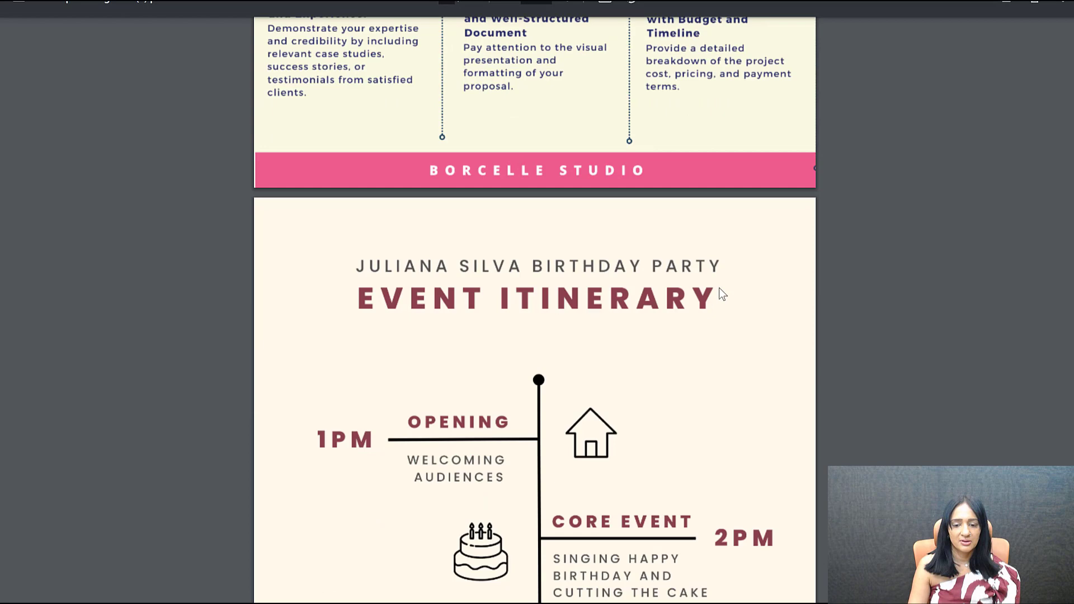
{"action": "scroll", "coordinate": [716, 287], "scroll_direction": "down", "scroll_amount": 4}
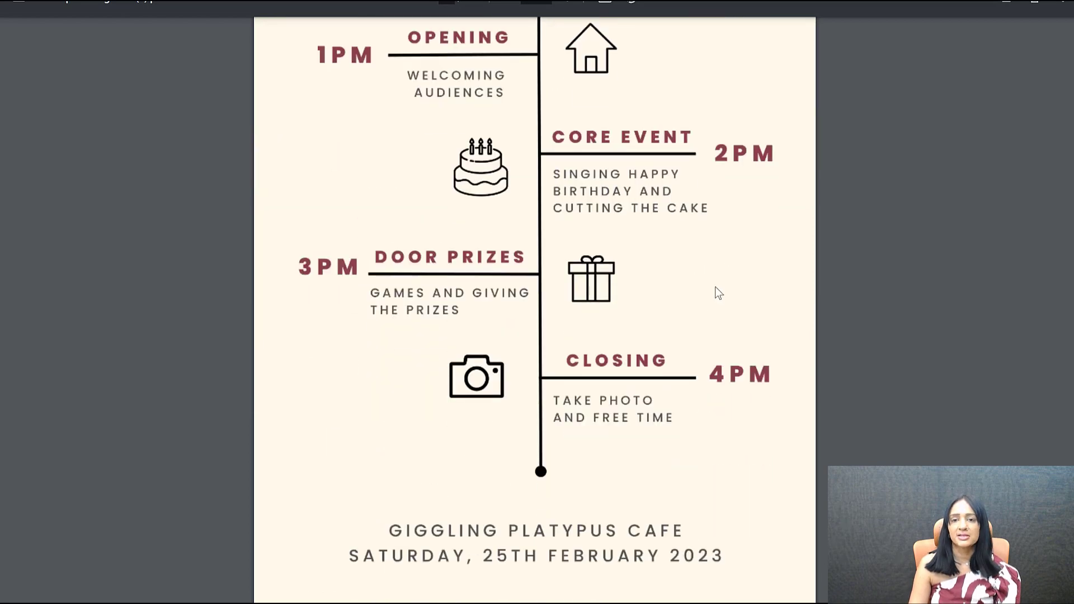
{"action": "scroll", "coordinate": [696, 234], "scroll_direction": "up", "scroll_amount": 5}
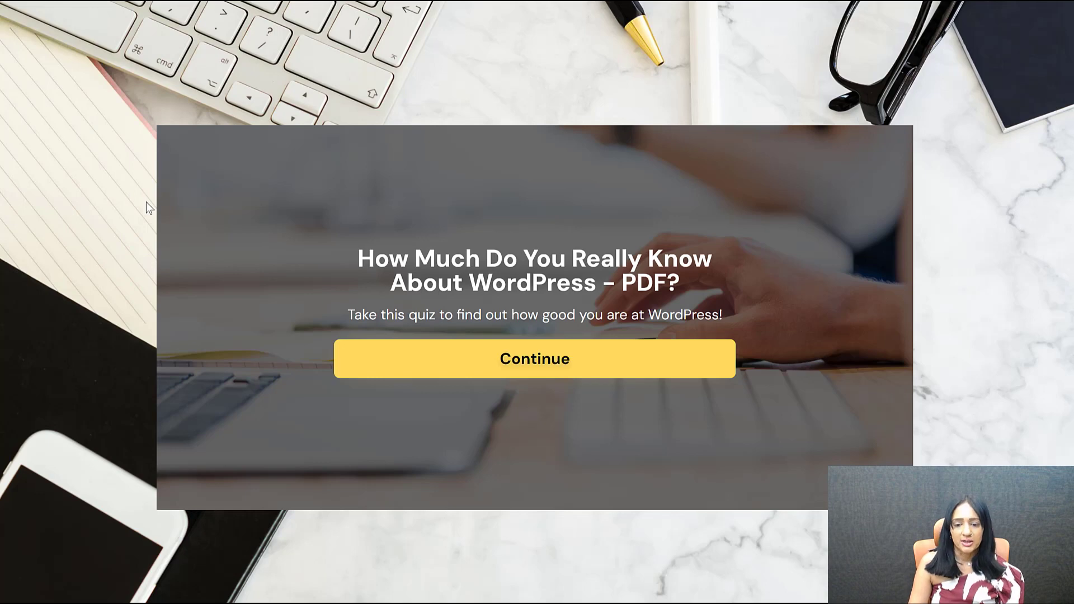
- Retake the quiz choosing the correct answer to all four questions, then submit the contact form
{"action": "left_click", "coordinate": [514, 365]}
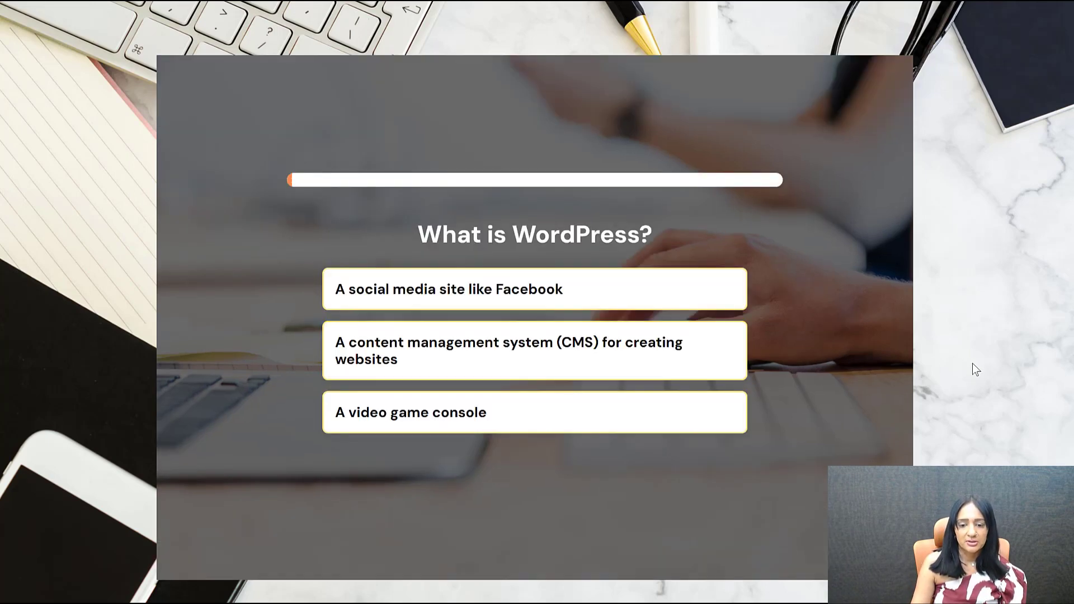
{"action": "left_click", "coordinate": [499, 362]}
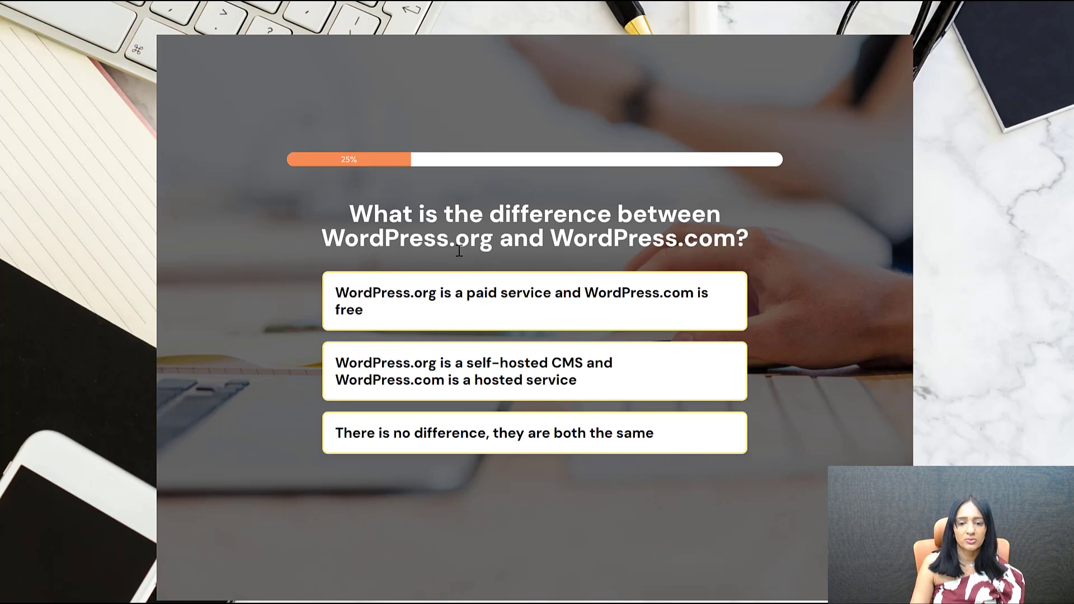
{"action": "left_click", "coordinate": [537, 372]}
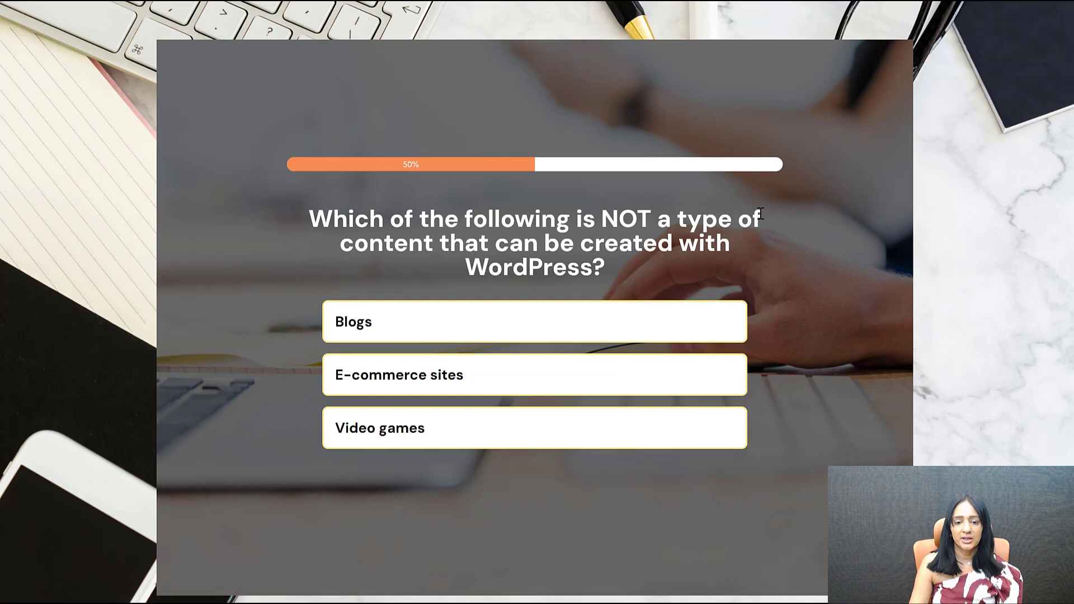
{"action": "left_click", "coordinate": [434, 443]}
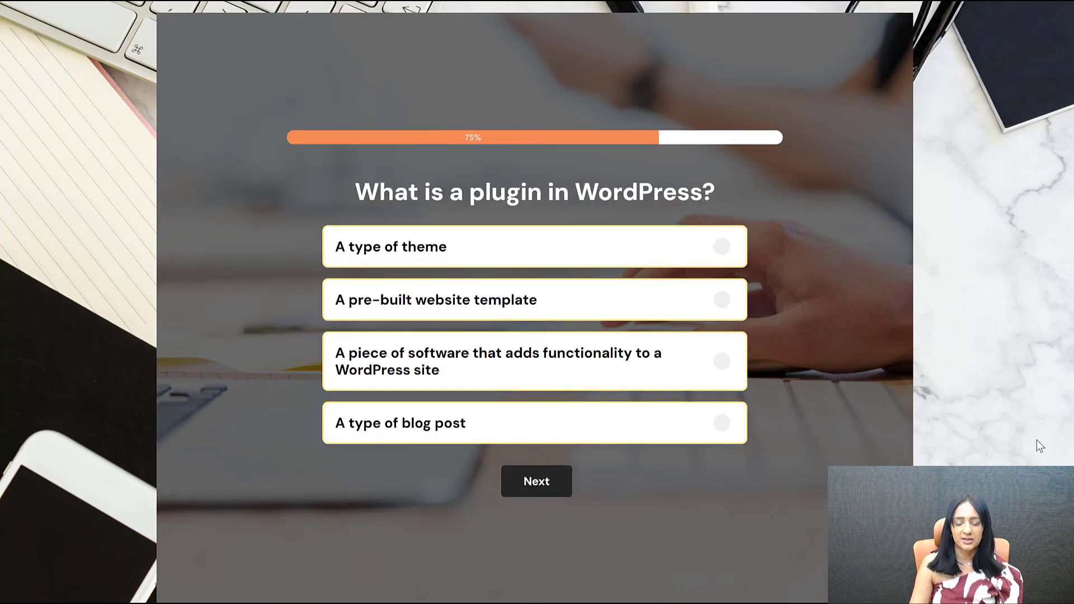
{"action": "left_click", "coordinate": [482, 369]}
{"action": "left_click", "coordinate": [540, 482]}
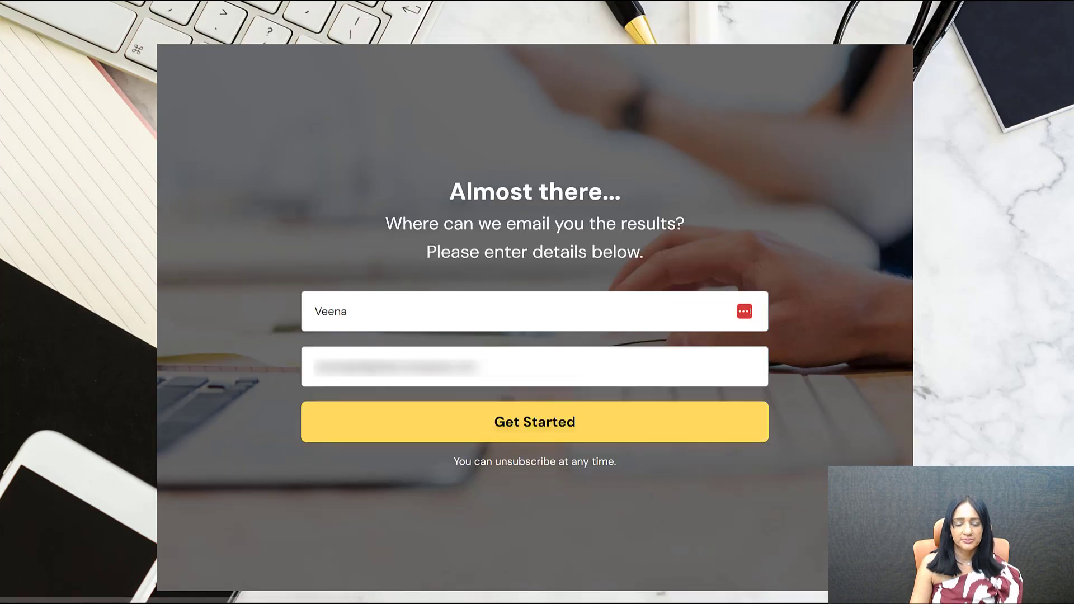
{"action": "left_click", "coordinate": [617, 435]}
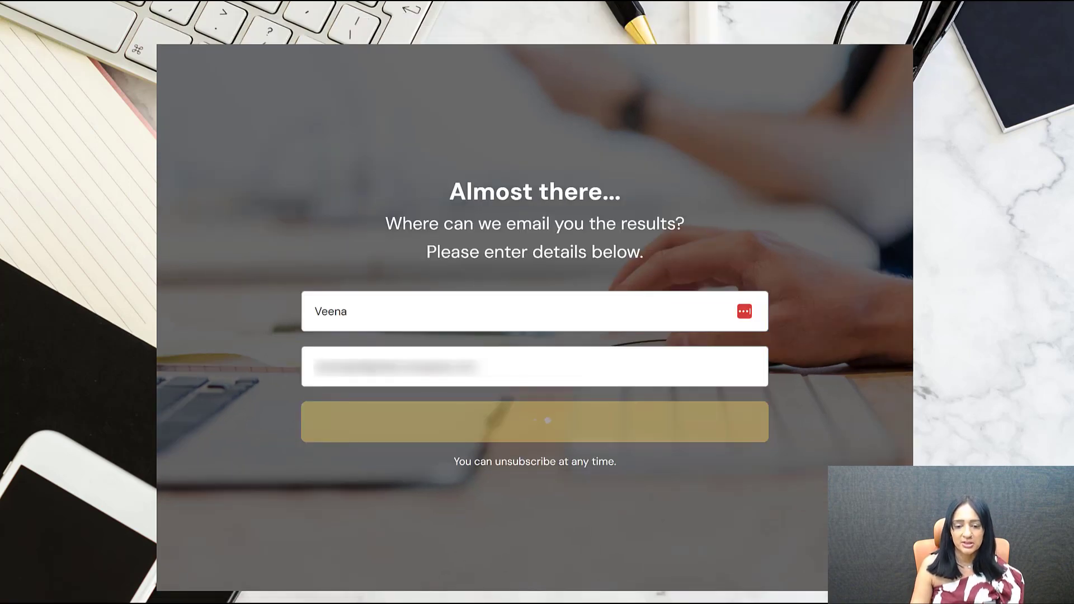
- Check the 4 out of 4 WordPress Pro score and charts, then download its PDF report
{"action": "scroll", "coordinate": [782, 224], "scroll_direction": "down", "scroll_amount": 4}
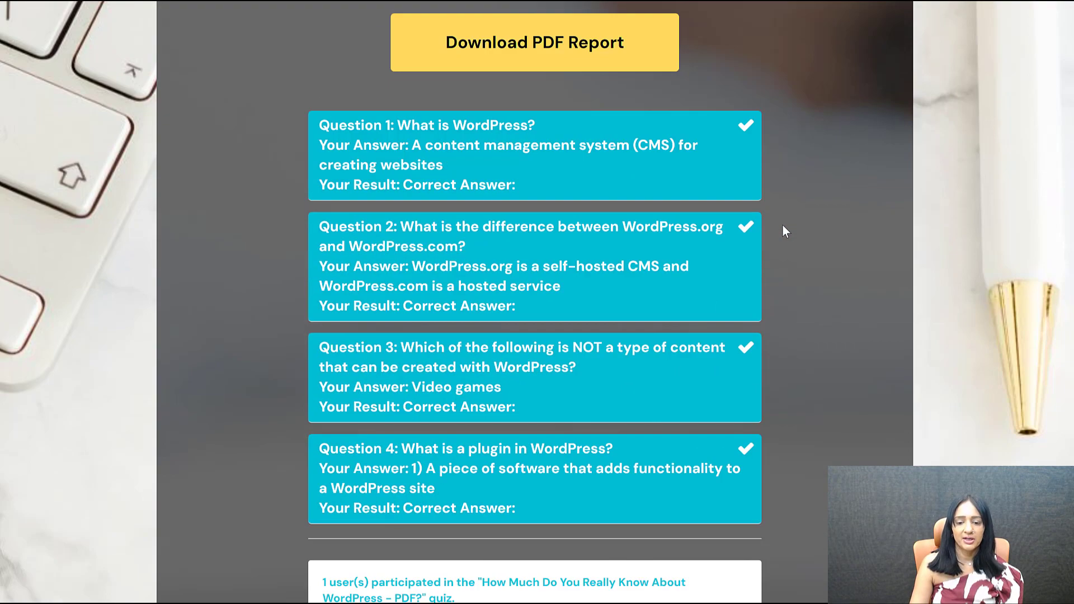
{"action": "scroll", "coordinate": [782, 225], "scroll_direction": "down", "scroll_amount": 10}
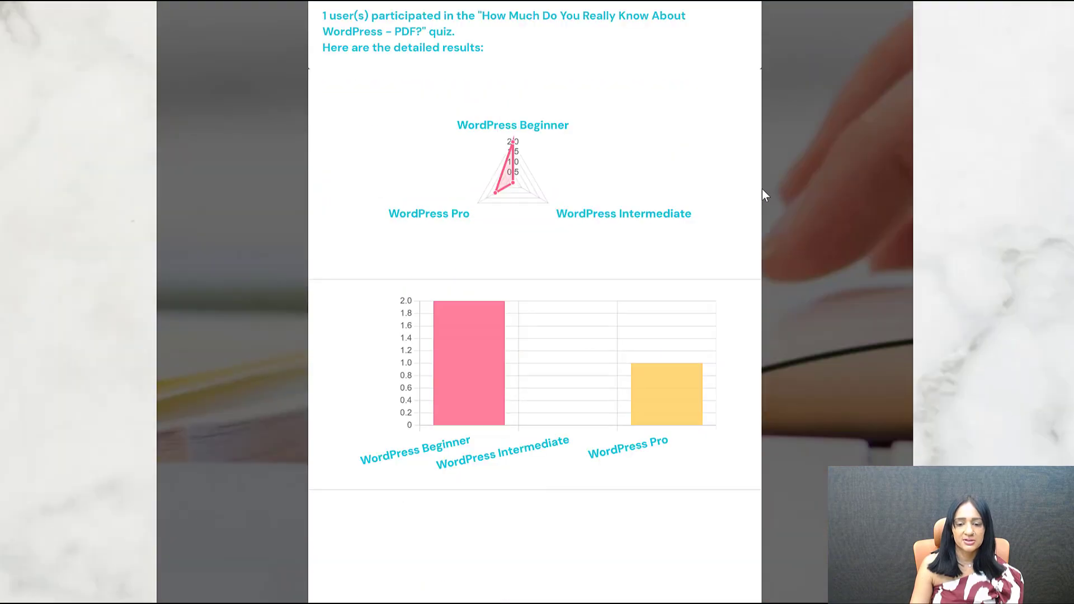
{"action": "scroll", "coordinate": [763, 190], "scroll_direction": "up", "scroll_amount": 12}
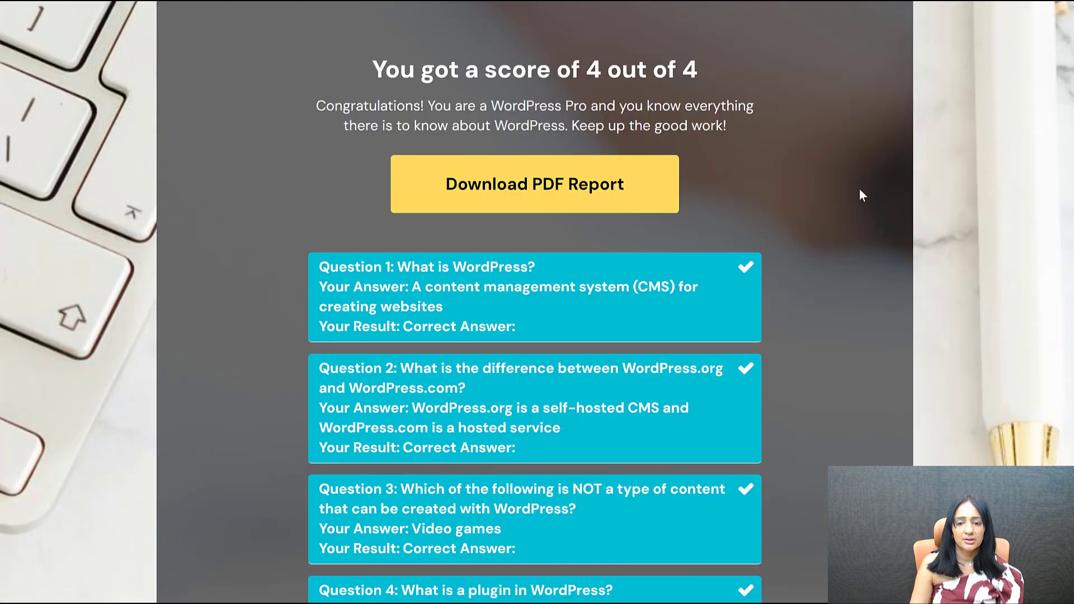
{"action": "left_click", "coordinate": [553, 200]}
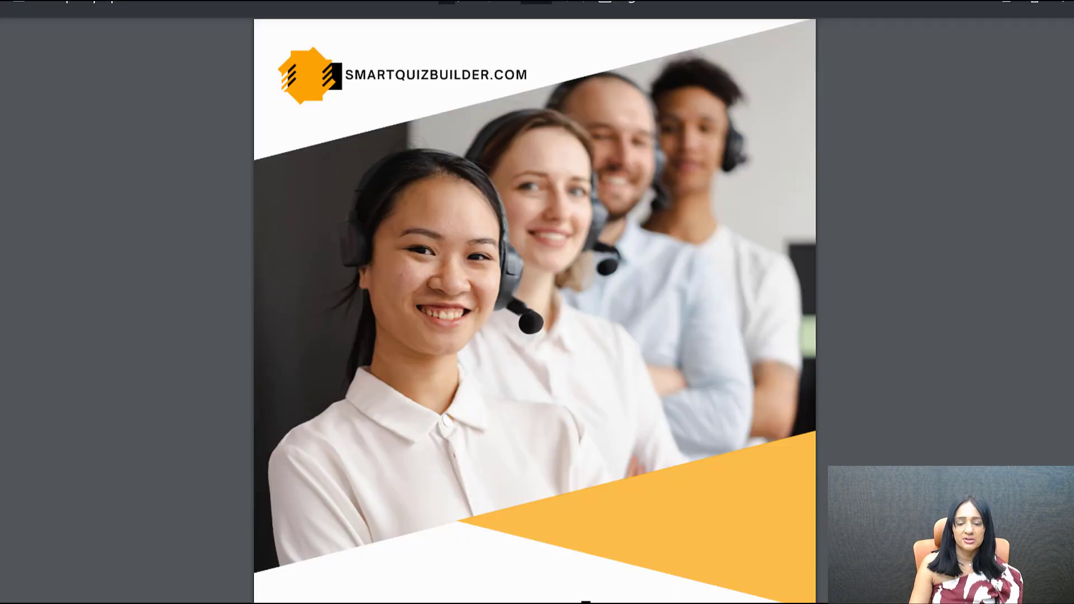
- Scroll through the remaining report pages in the PDF preview, then close it
{"action": "scroll", "coordinate": [535, 310], "scroll_direction": "down", "scroll_amount": 4}
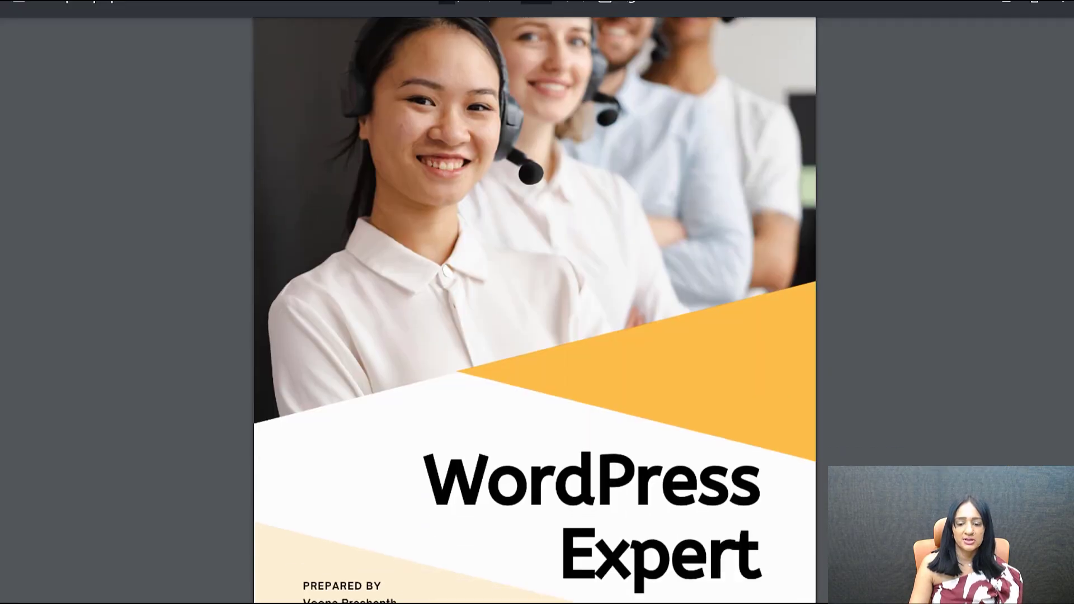
{"action": "scroll", "coordinate": [1062, 191], "scroll_direction": "down", "scroll_amount": 10}
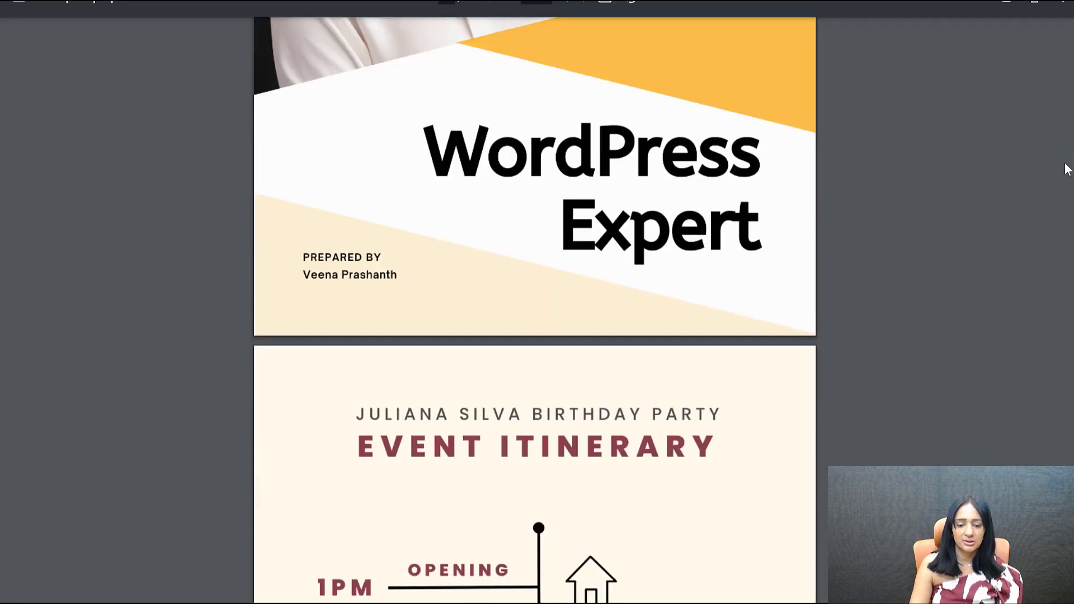
{"action": "scroll", "coordinate": [1060, 218], "scroll_direction": "down", "scroll_amount": 8}
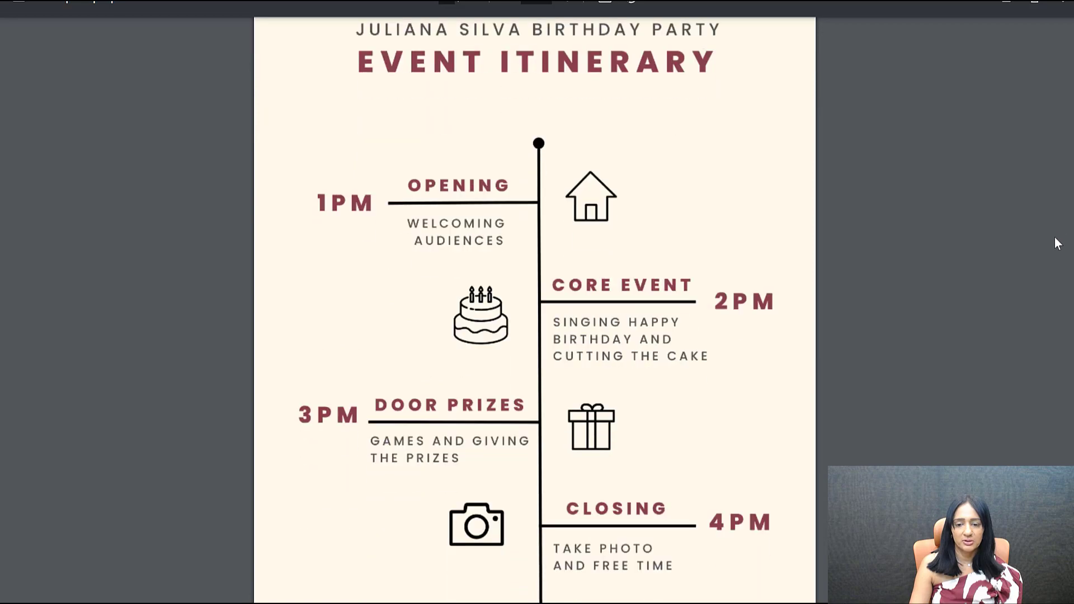
{"action": "scroll", "coordinate": [1046, 290], "scroll_direction": "down", "scroll_amount": 20}
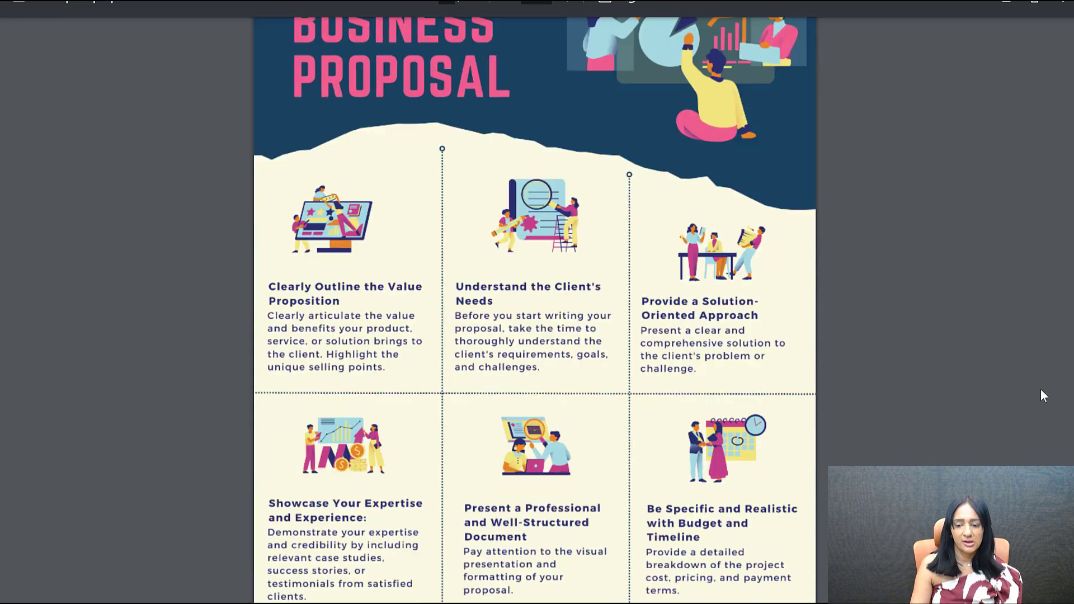
{"action": "scroll", "coordinate": [534, 310], "scroll_direction": "down", "scroll_amount": 1}
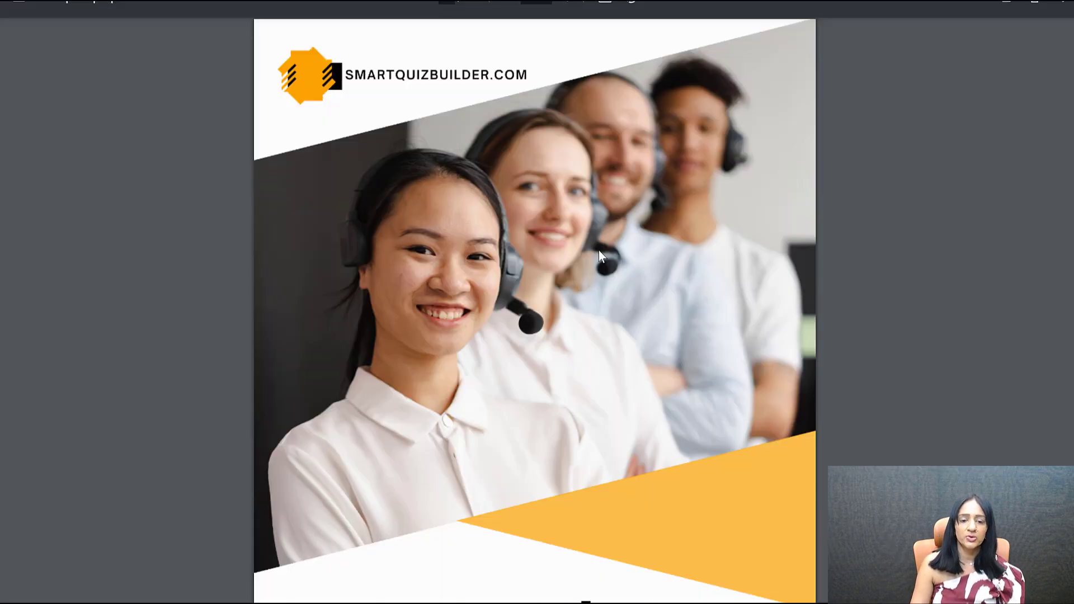
{"action": "scroll", "coordinate": [599, 251], "scroll_direction": "down", "scroll_amount": 15}
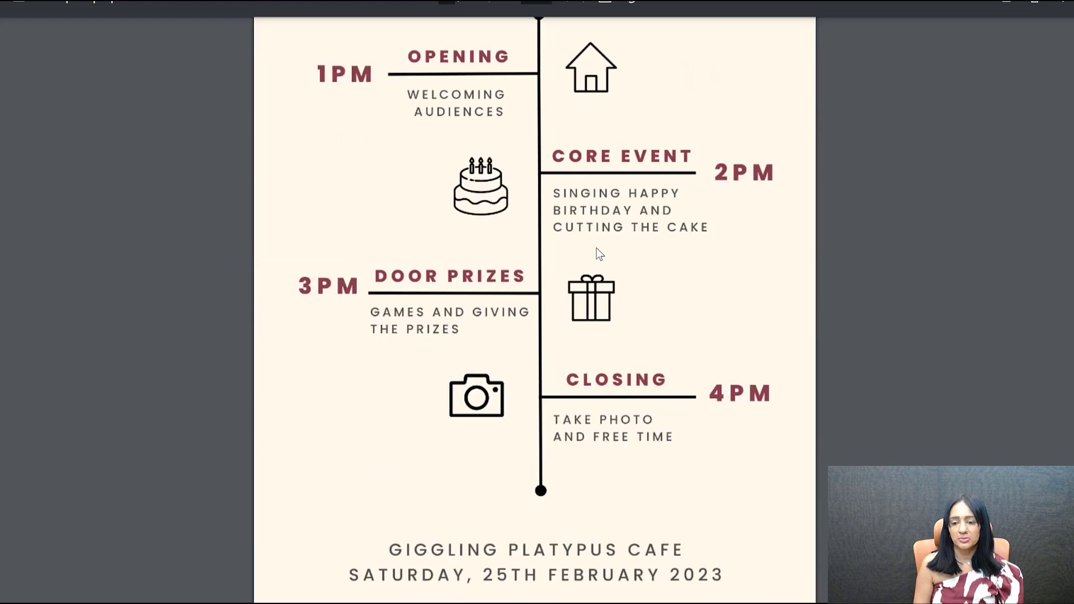
{"action": "scroll", "coordinate": [596, 247], "scroll_direction": "down", "scroll_amount": 9}
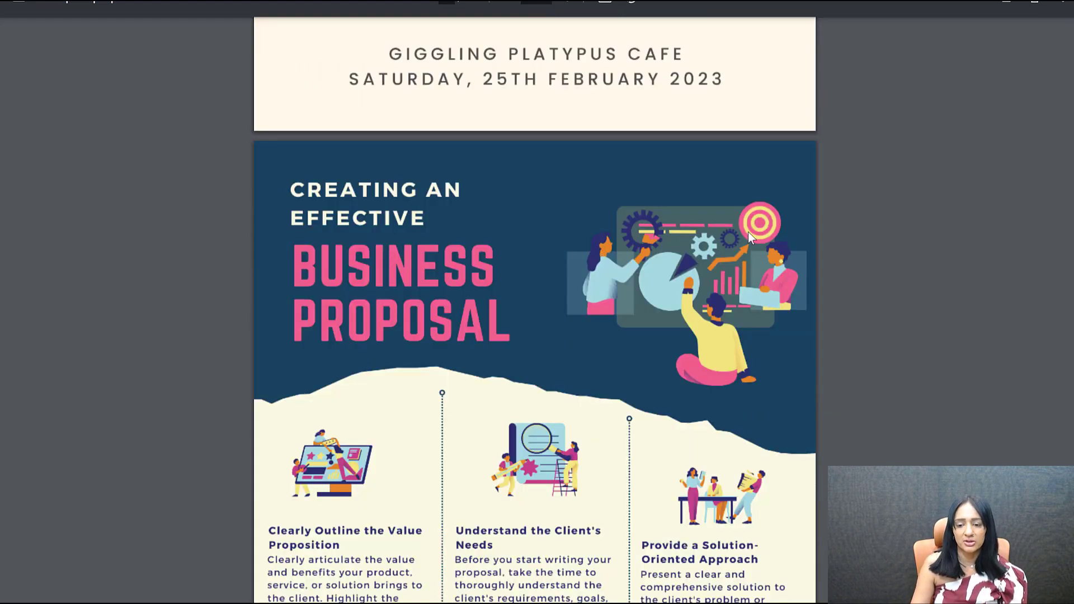
{"action": "scroll", "coordinate": [853, 232], "scroll_direction": "down", "scroll_amount": 2}
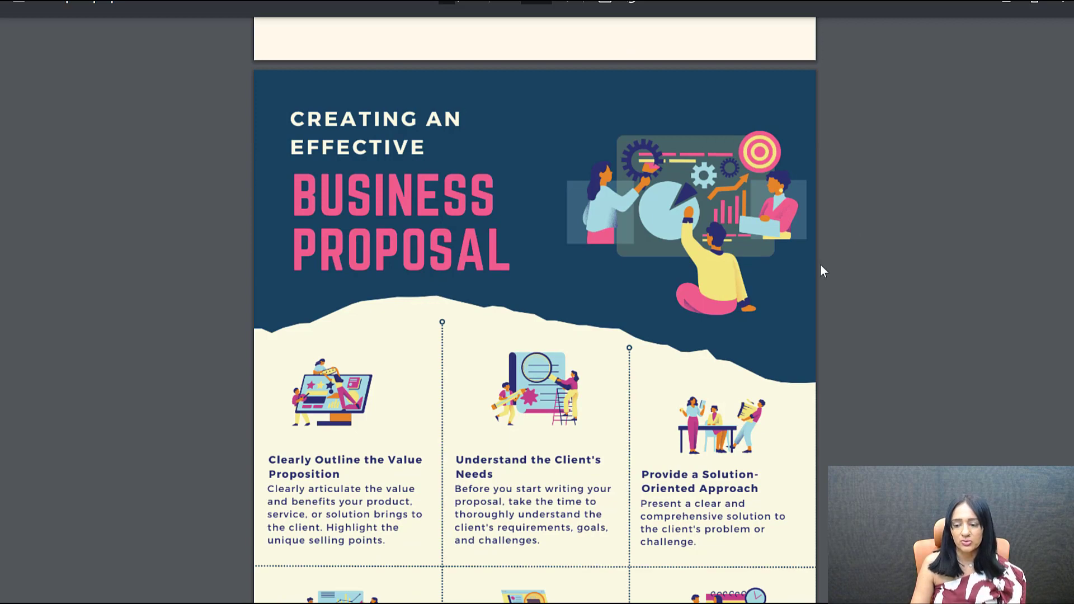
{"action": "scroll", "coordinate": [718, 268], "scroll_direction": "down", "scroll_amount": 20}
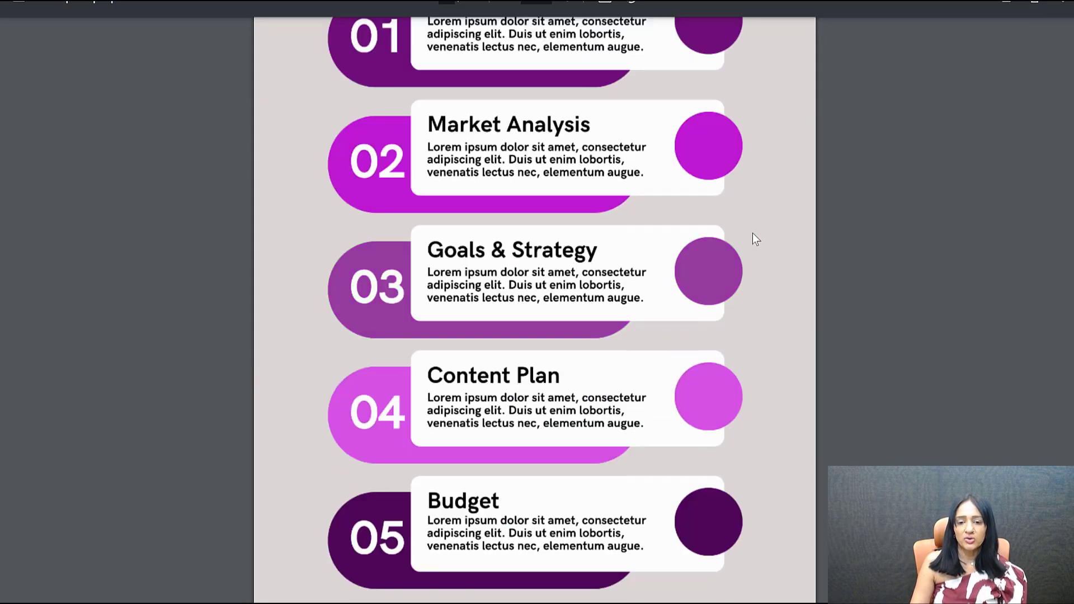
{"action": "scroll", "coordinate": [757, 250], "scroll_direction": "up", "scroll_amount": 20}
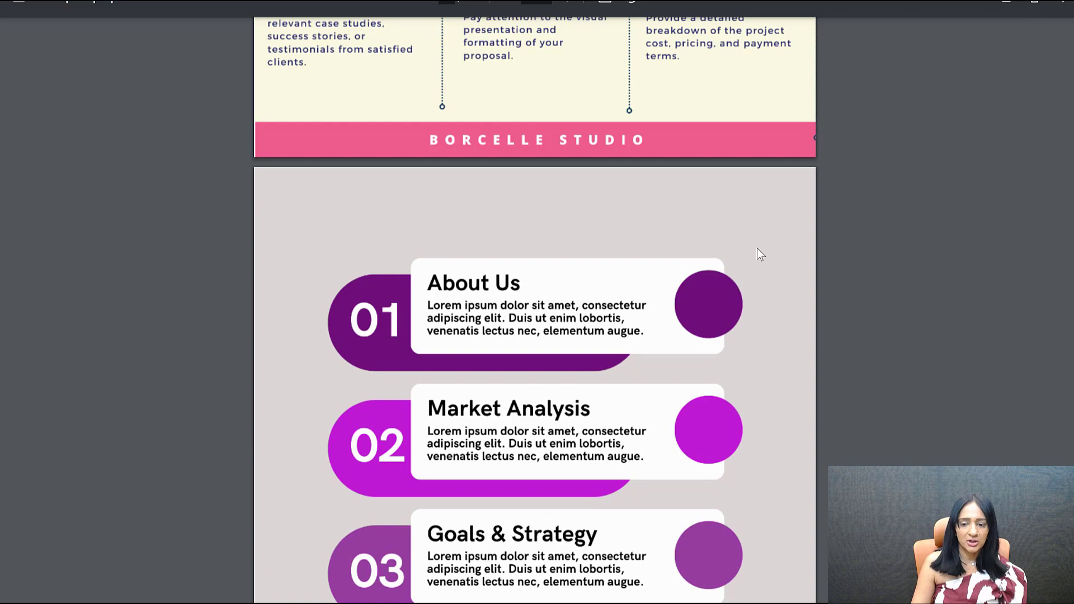
{"action": "scroll", "coordinate": [756, 246], "scroll_direction": "up", "scroll_amount": 20}
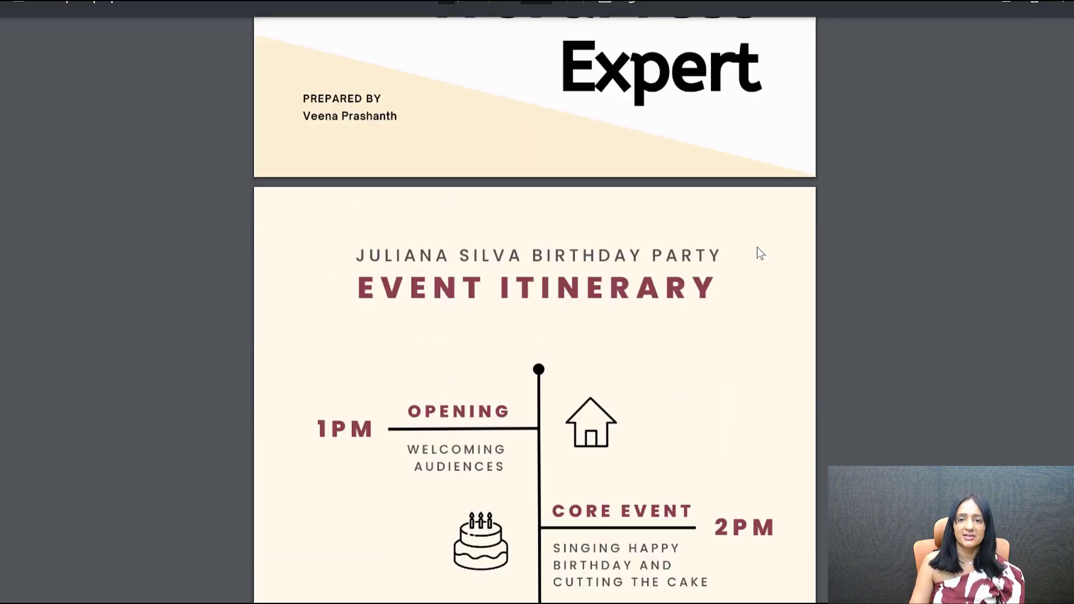
{"action": "scroll", "coordinate": [479, 150], "scroll_direction": "down", "scroll_amount": 2}
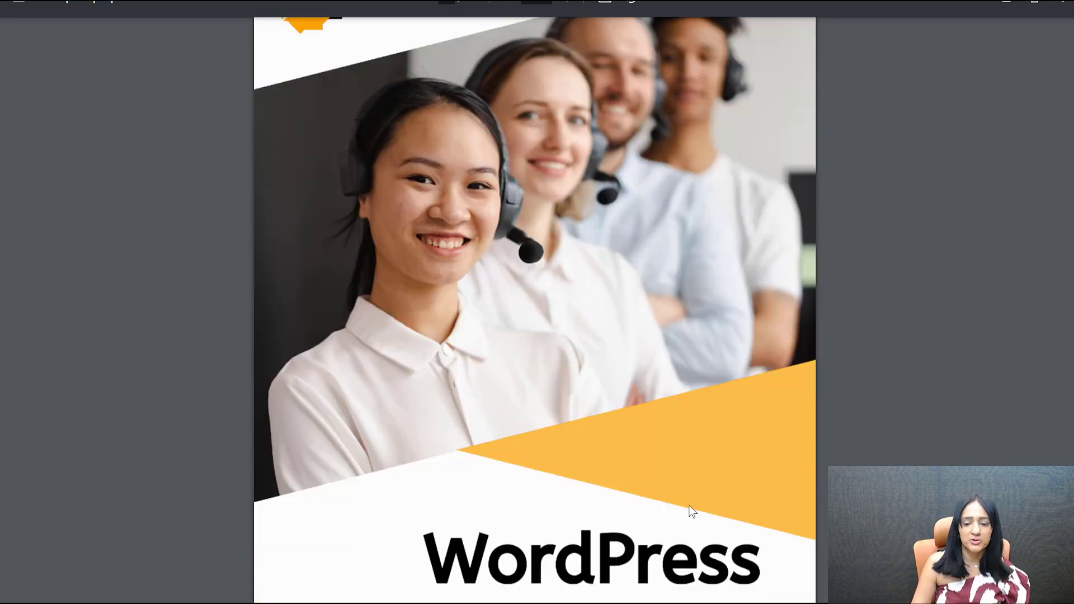
{"action": "scroll", "coordinate": [640, 439], "scroll_direction": "down", "scroll_amount": 10}
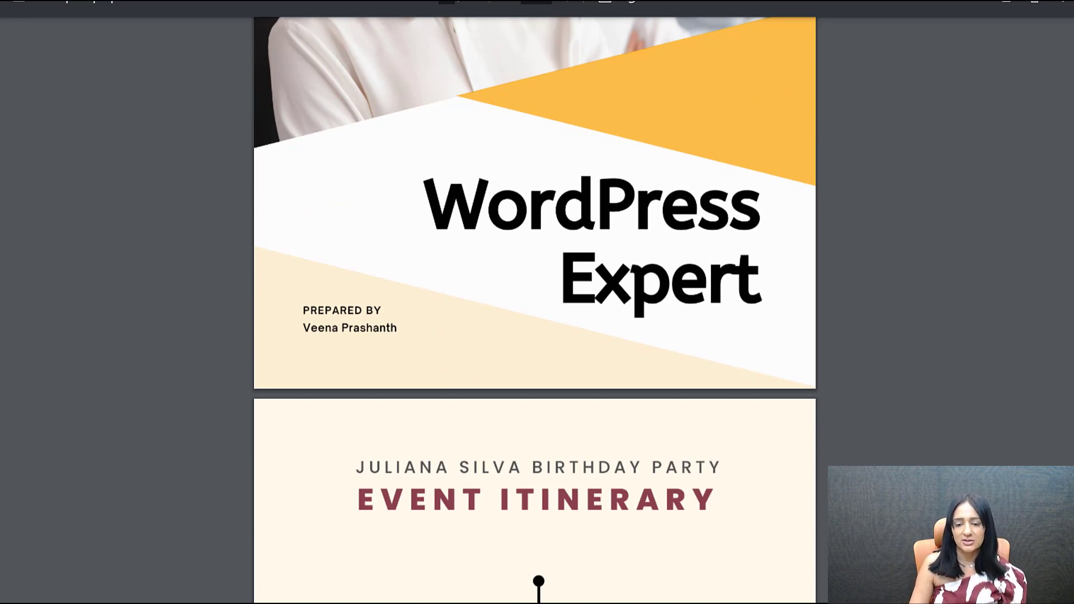
{"action": "left_click", "coordinate": [18, 6]}
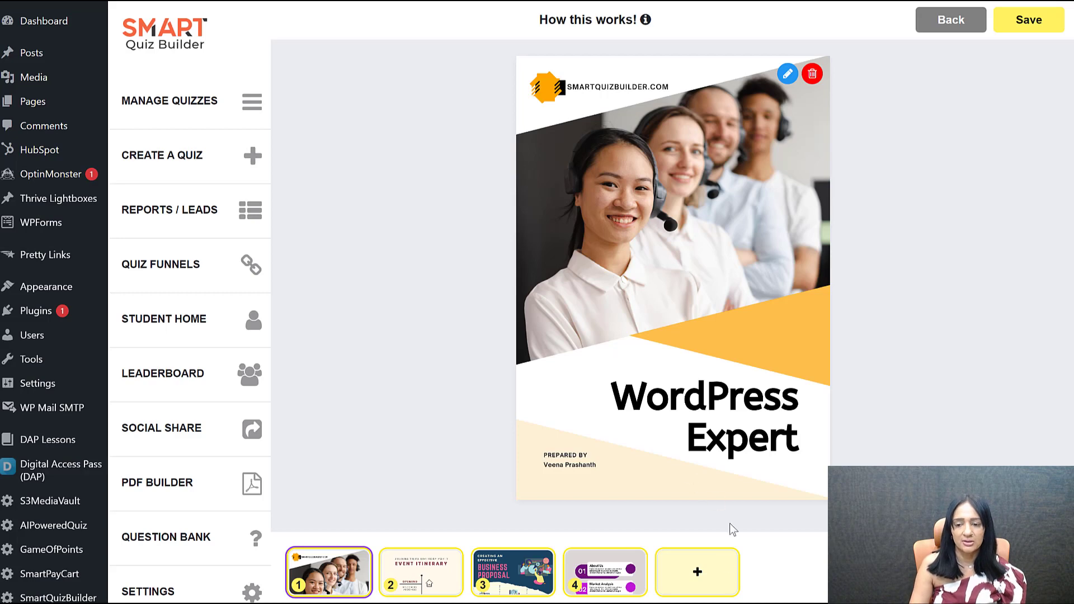
- Add a new fifth Text Slide content page to the PDF report
{"action": "left_click", "coordinate": [696, 571]}
{"action": "left_click", "coordinate": [807, 314]}
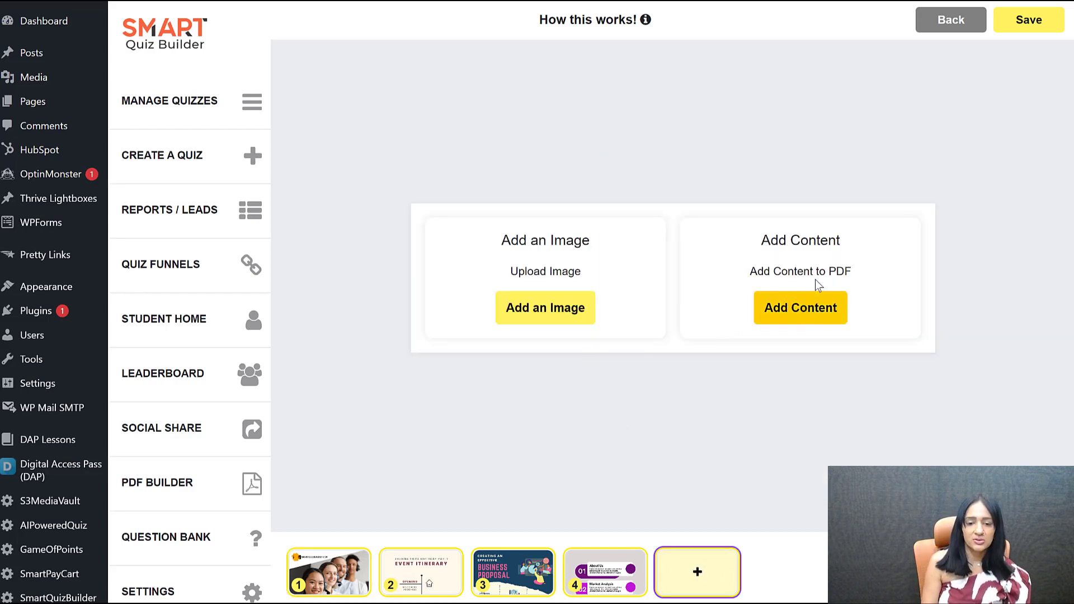
{"action": "left_click", "coordinate": [662, 269]}
- Write the greeting 'Hi %%NAME%%,' using the Personalize Name tag, followed by a blank line
{"action": "key", "text": "Home"}
{"action": "type", "text": "Hi"}
{"action": "key", "text": "Return"}
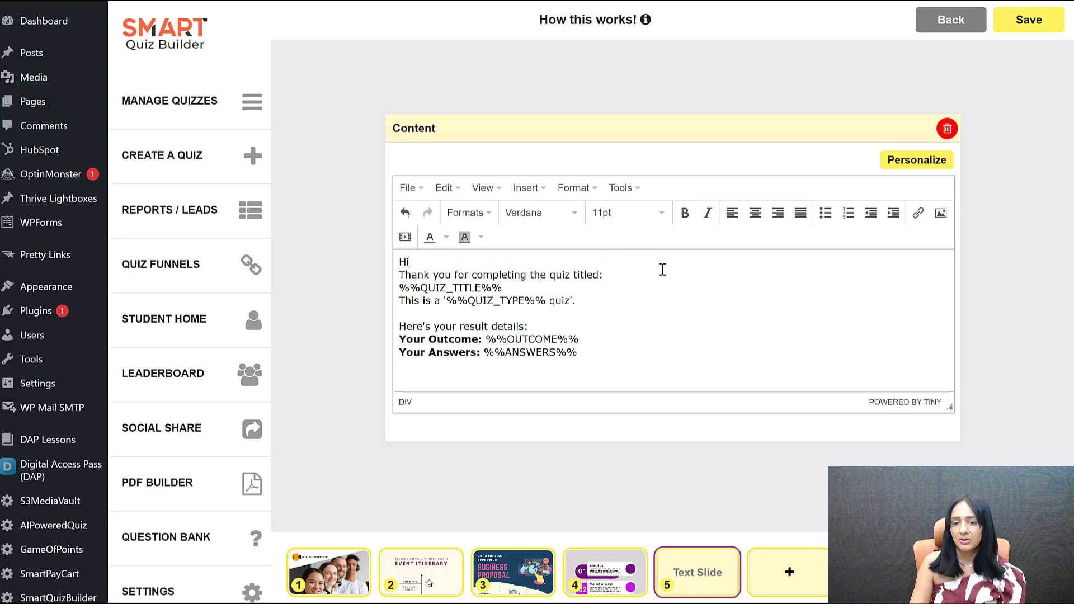
{"action": "left_click", "coordinate": [912, 162]}
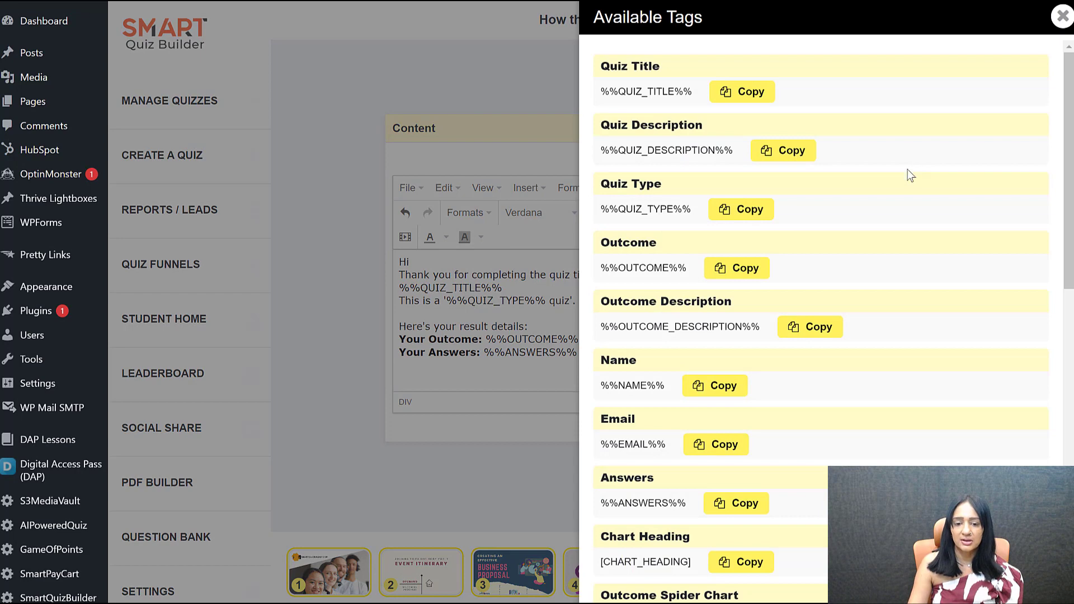
{"action": "left_click", "coordinate": [715, 386]}
{"action": "left_click", "coordinate": [1061, 16]}
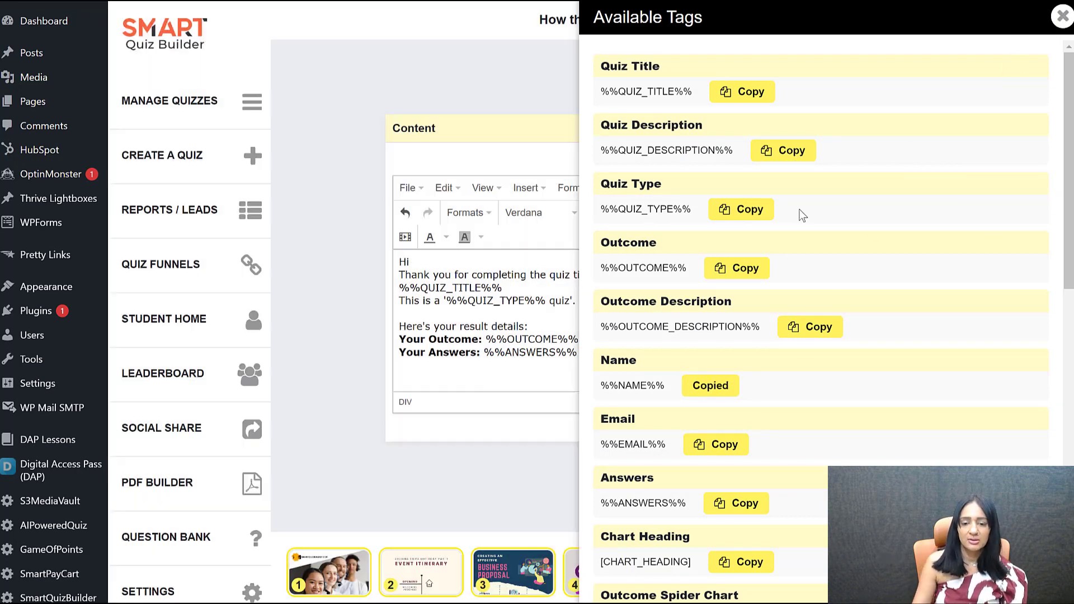
{"action": "left_click", "coordinate": [491, 261]}
{"action": "key", "text": "ctrl+v"}
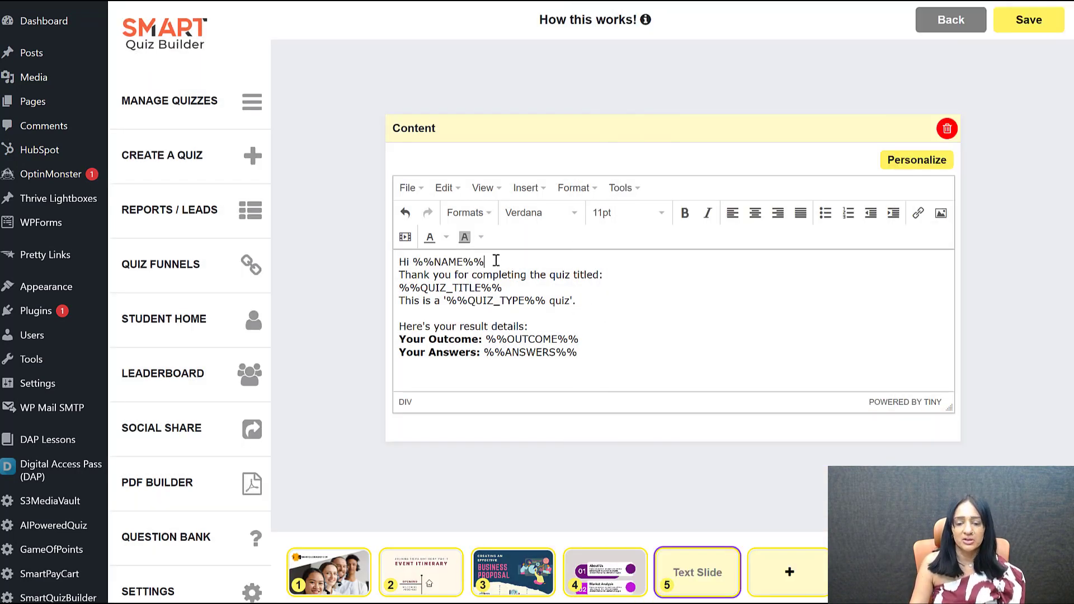
{"action": "type", "text": ","}
{"action": "key", "text": "Return"}
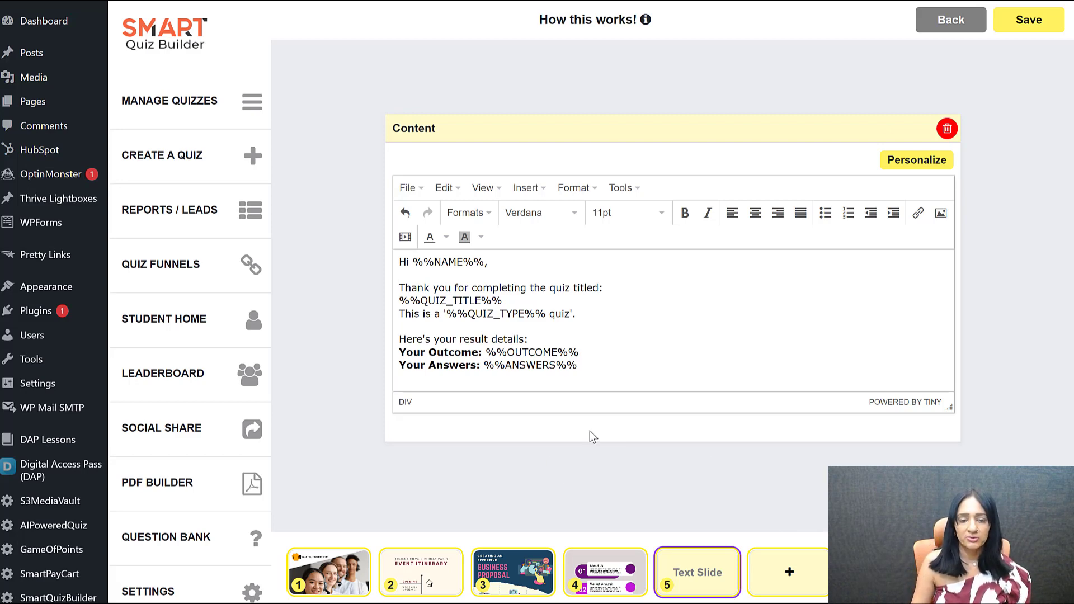
- Open Manage Quizzes and check the first quiz, 'How Much Do You Really Know About WordPress - PDF?'
{"action": "left_click", "coordinate": [178, 106]}
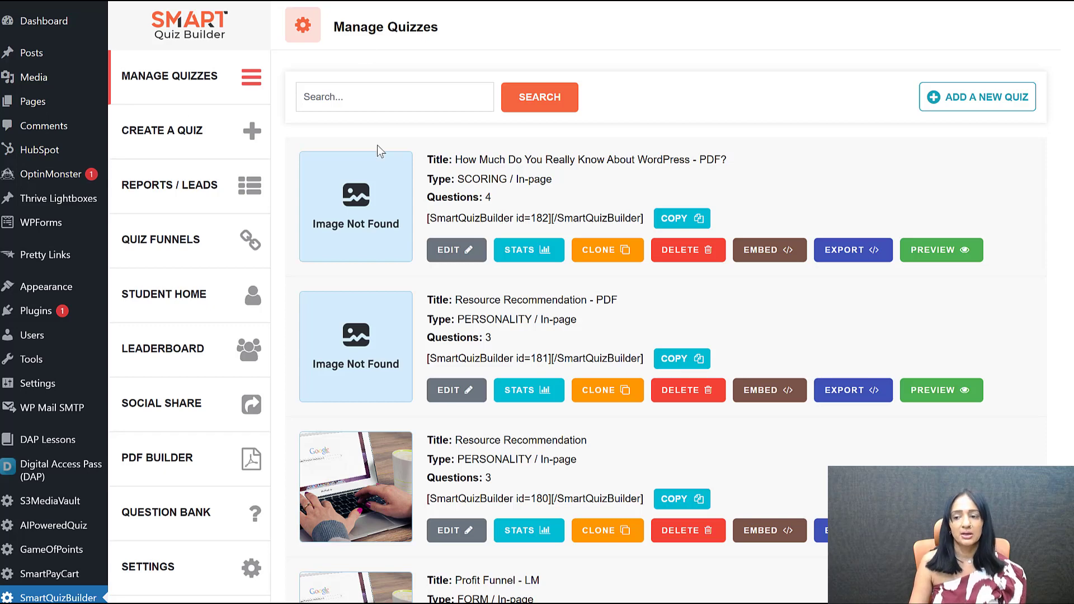
{"action": "left_click_drag", "start_coordinate": [726, 160], "coordinate": [463, 170]}
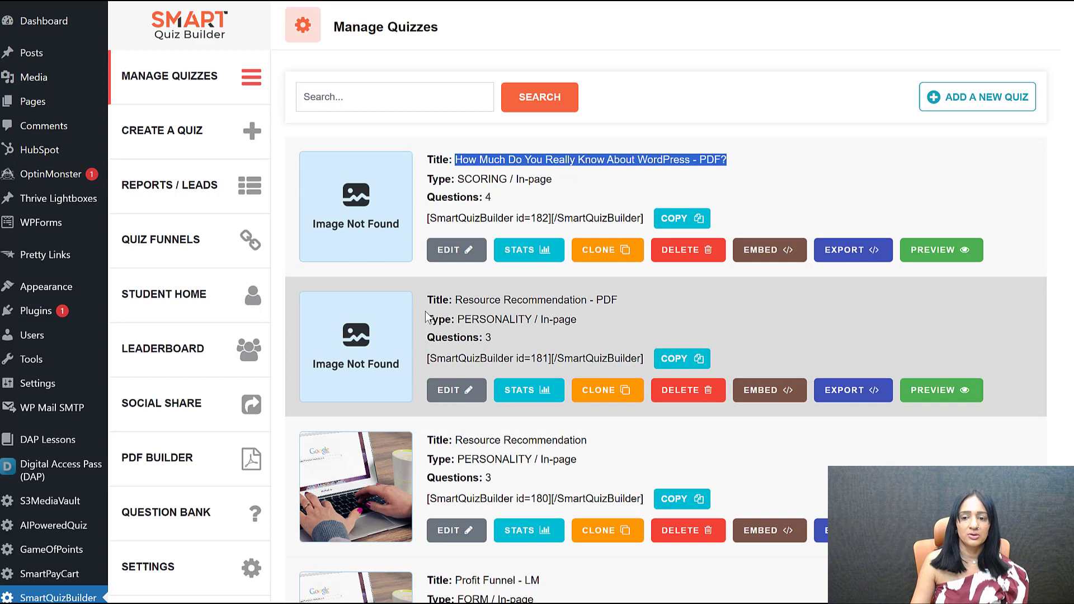
{"action": "left_click", "coordinate": [702, 163]}
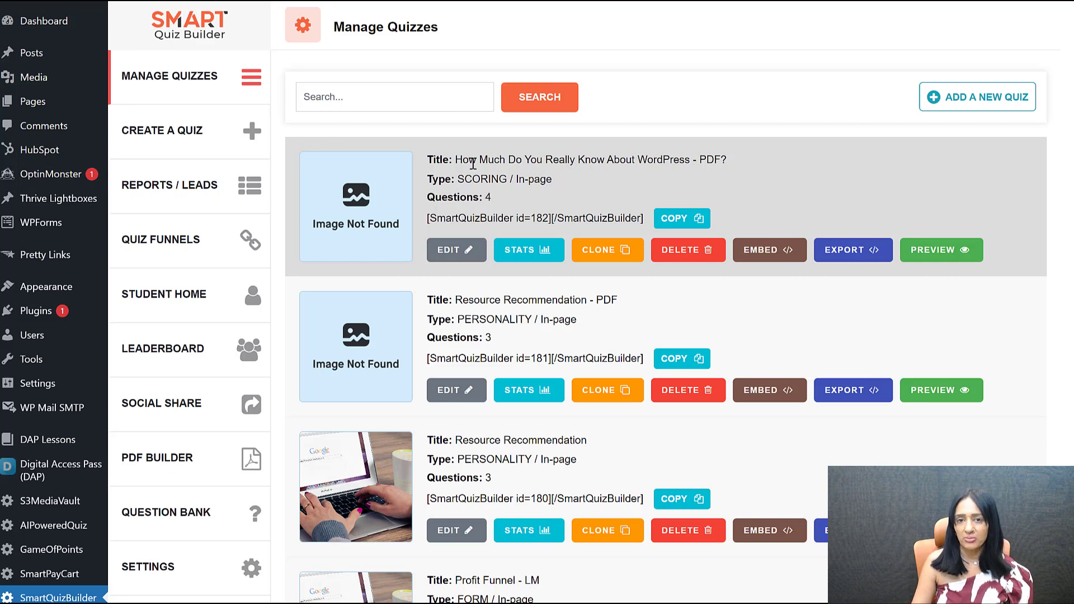
- Start a new AI Scoring quiz on 'How well do you know WordPress?' with its goal of testing audience knowledge
{"action": "left_click", "coordinate": [979, 97]}
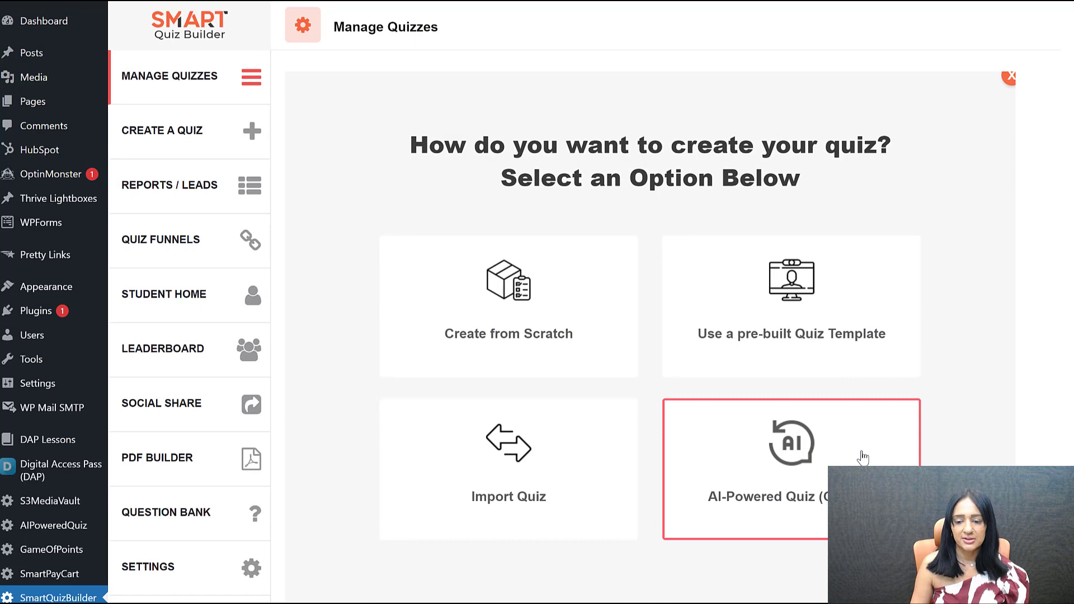
{"action": "left_click", "coordinate": [862, 458]}
{"action": "left_click", "coordinate": [638, 428]}
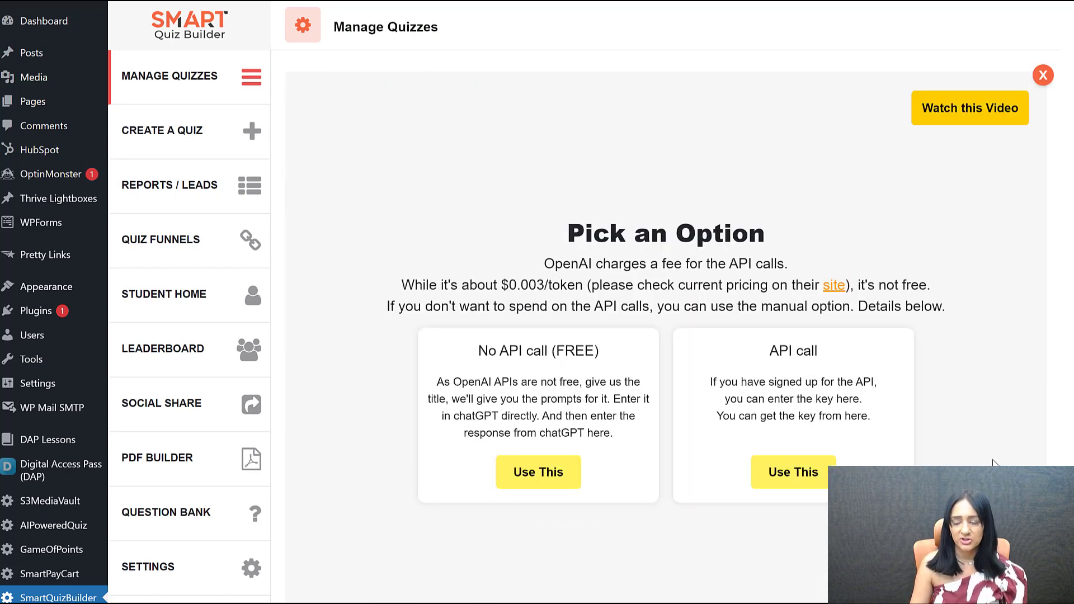
{"action": "scroll", "coordinate": [163, 341], "scroll_direction": "down", "scroll_amount": 1}
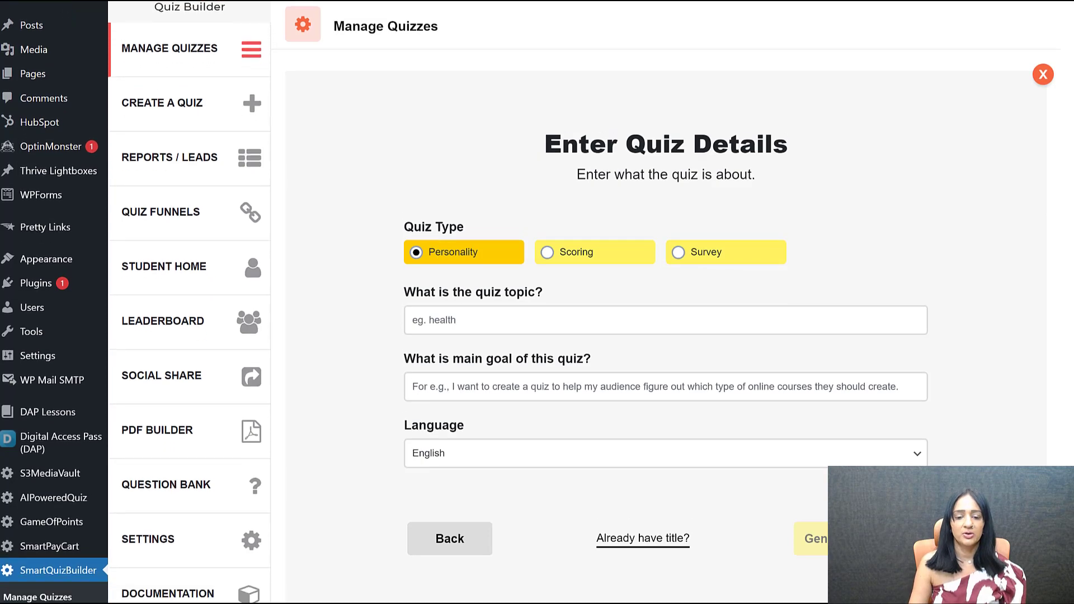
{"action": "left_click", "coordinate": [437, 320]}
{"action": "type", "text": "How well do you know WordPress?"}
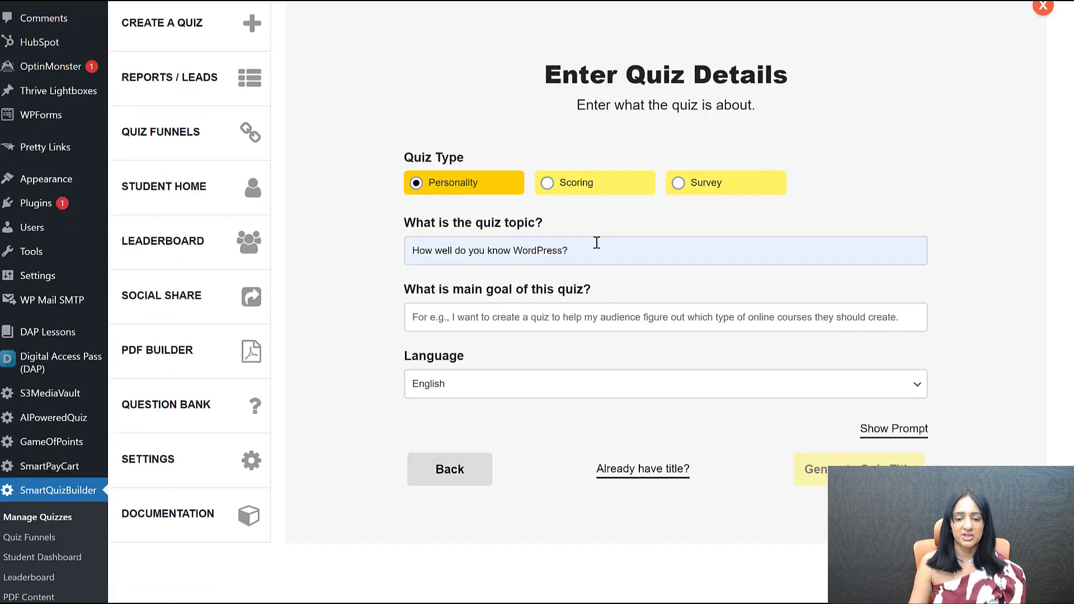
{"action": "left_click", "coordinate": [582, 183]}
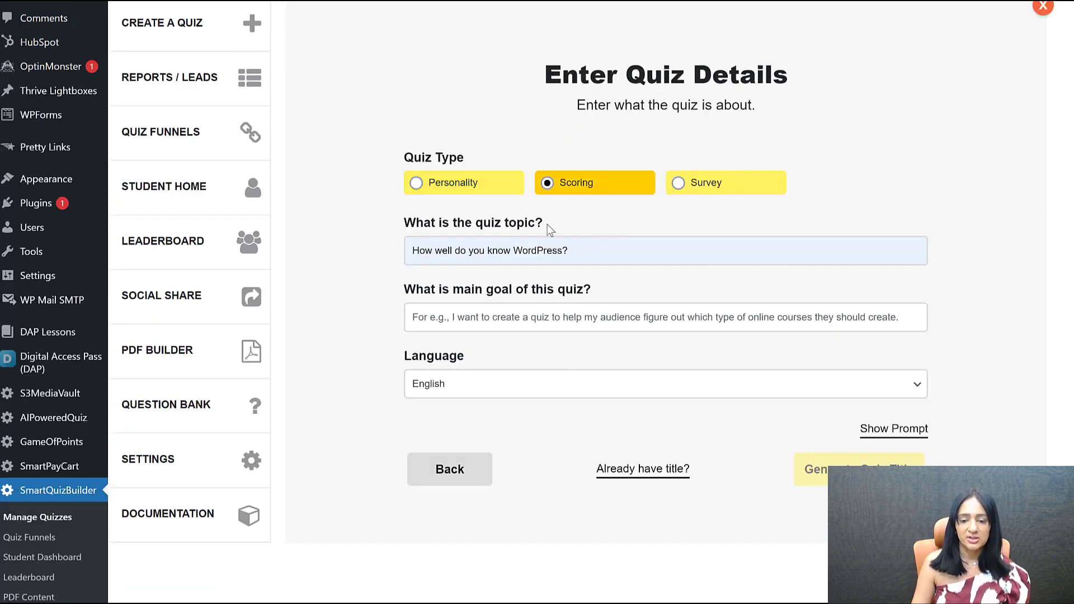
{"action": "left_click", "coordinate": [480, 317]}
{"action": "type", "text": "I want to create a quiz to test the WordPress knowledge of my audience"}
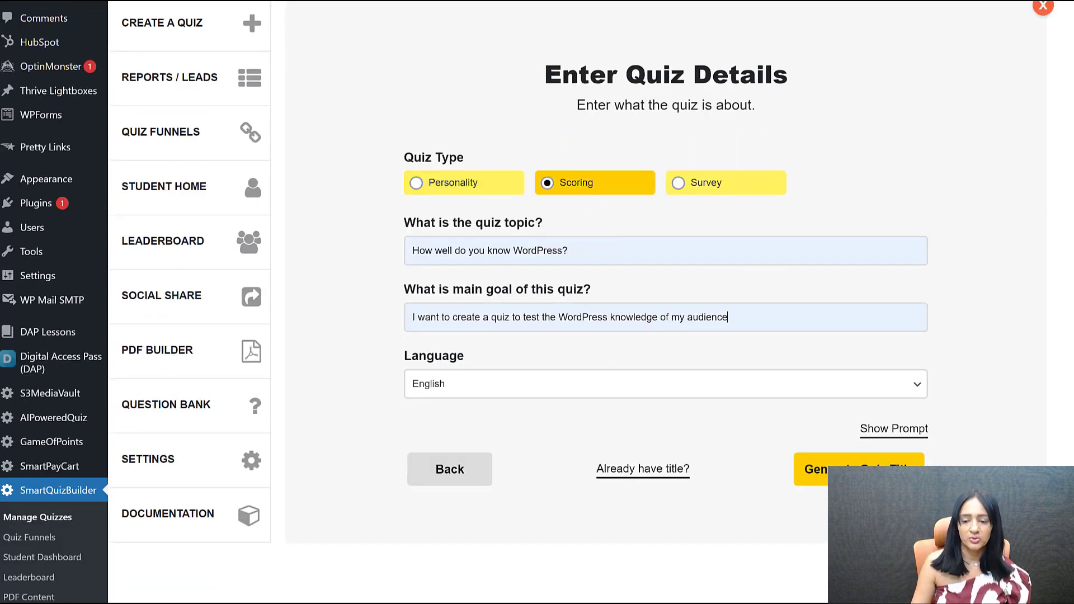
- Pick the title 'How much do you really know about WordPress?' and keep the Wizard, Enthusiast and Beginner outcomes
{"action": "left_click", "coordinate": [859, 469]}
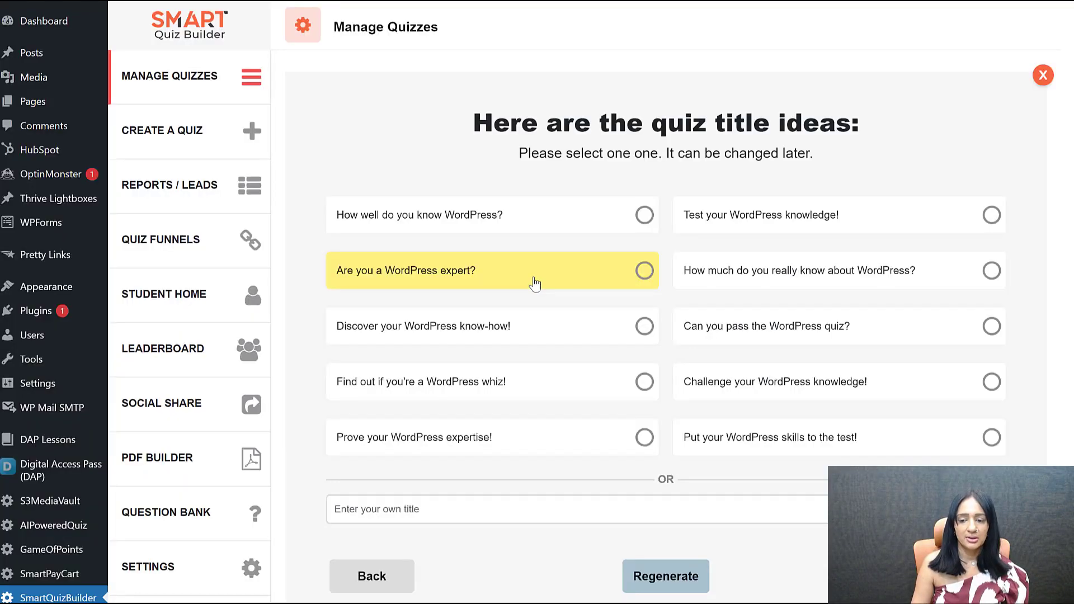
{"action": "left_click", "coordinate": [990, 271]}
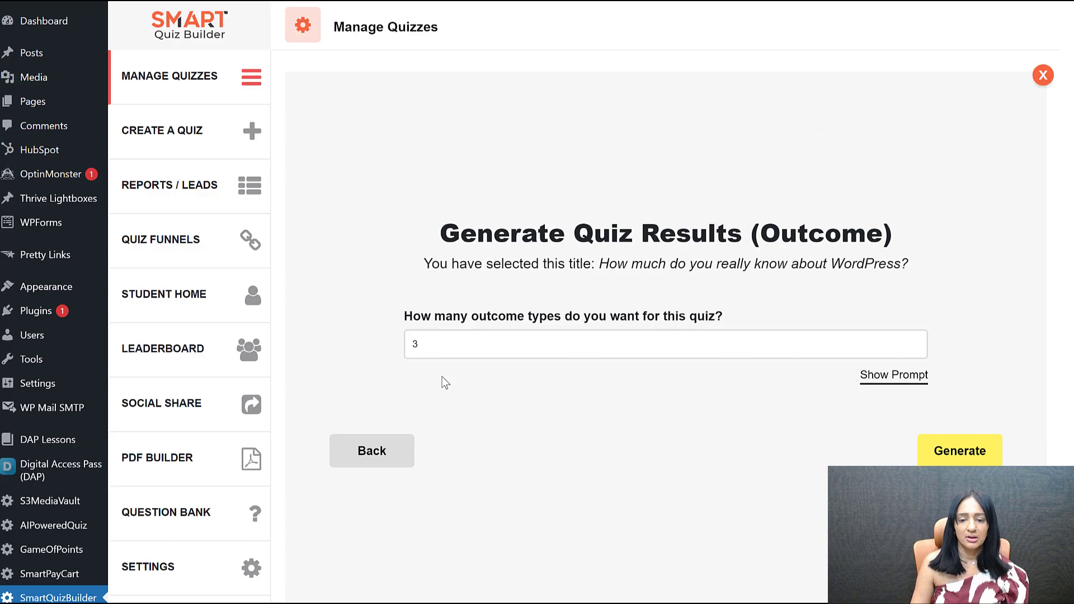
{"action": "left_click", "coordinate": [925, 449]}
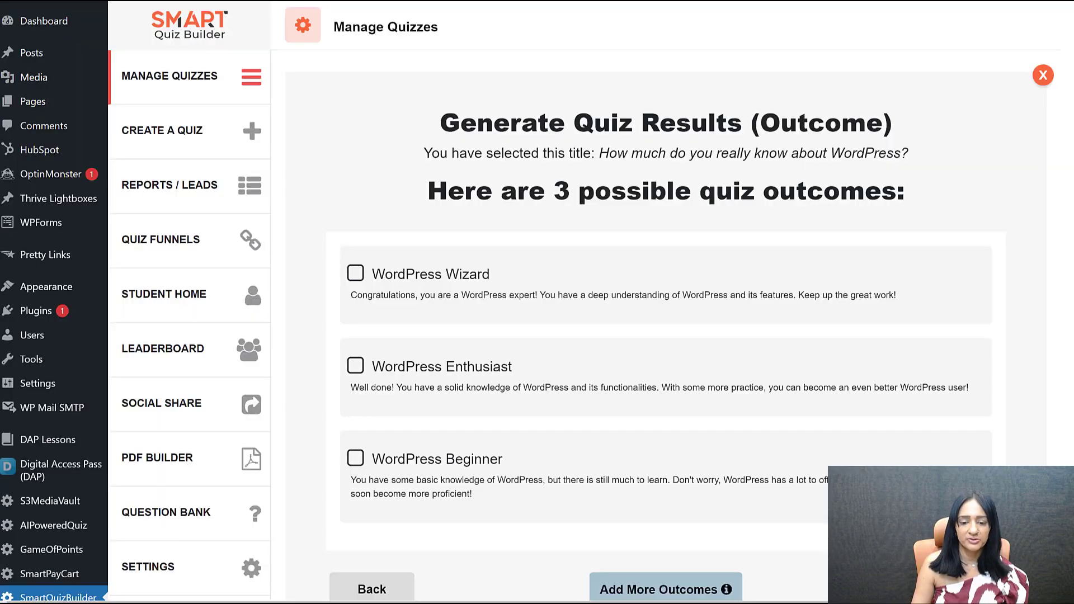
{"action": "left_click", "coordinate": [463, 307]}
{"action": "left_click", "coordinate": [456, 368]}
{"action": "left_click", "coordinate": [482, 461]}
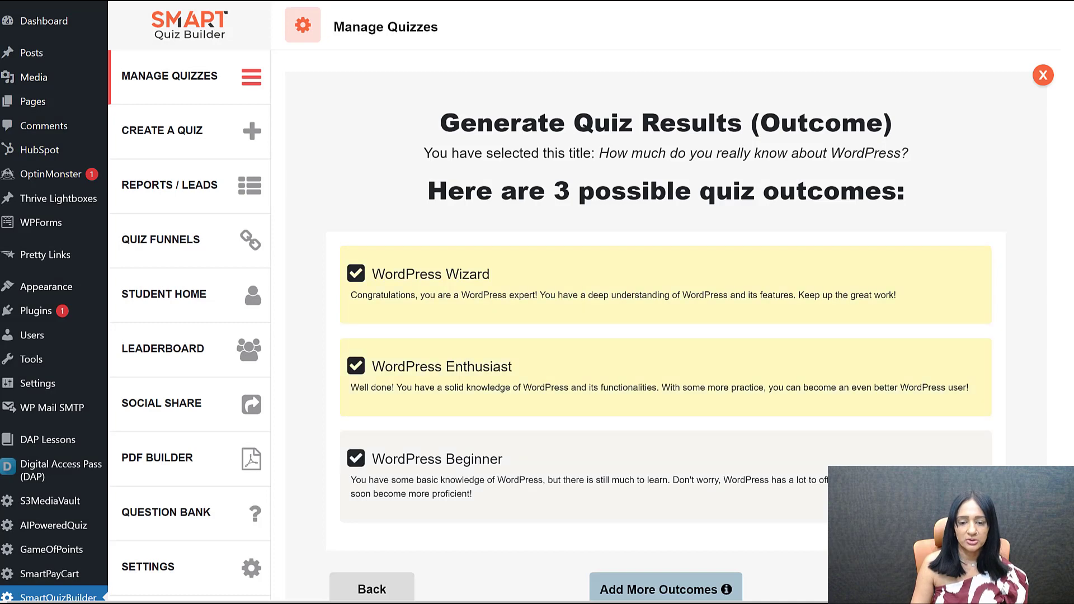
- Generate questions with 5 single-choice and 0 multiple-choice
{"action": "left_click_drag", "start_coordinate": [454, 364], "coordinate": [412, 358]}
{"action": "type", "text": "5"}
{"action": "left_click_drag", "start_coordinate": [628, 358], "coordinate": [557, 360]}
{"action": "type", "text": "0"}
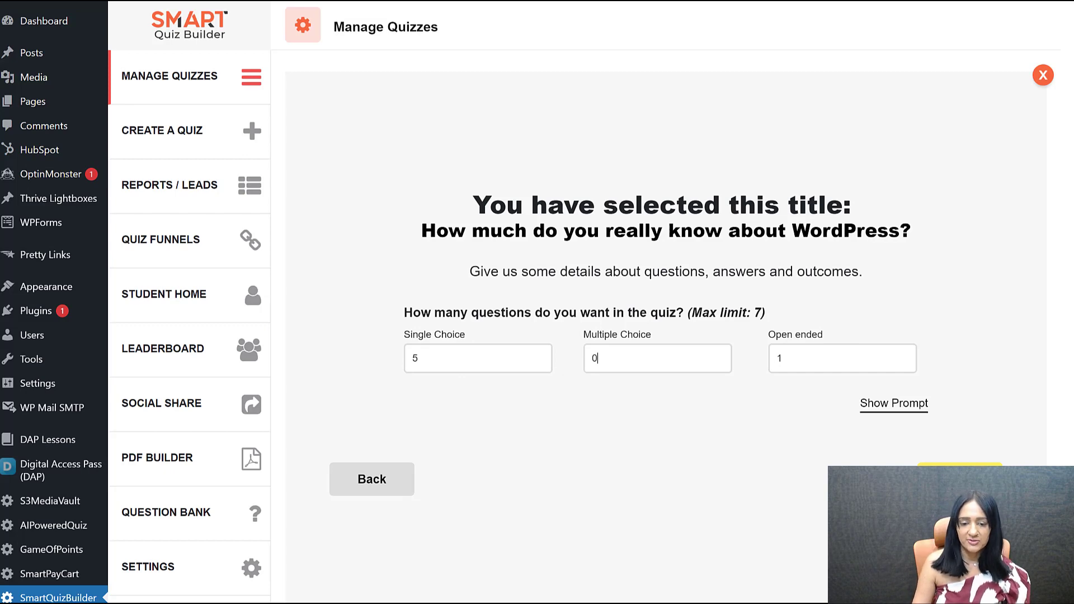
{"action": "left_click", "coordinate": [973, 469]}
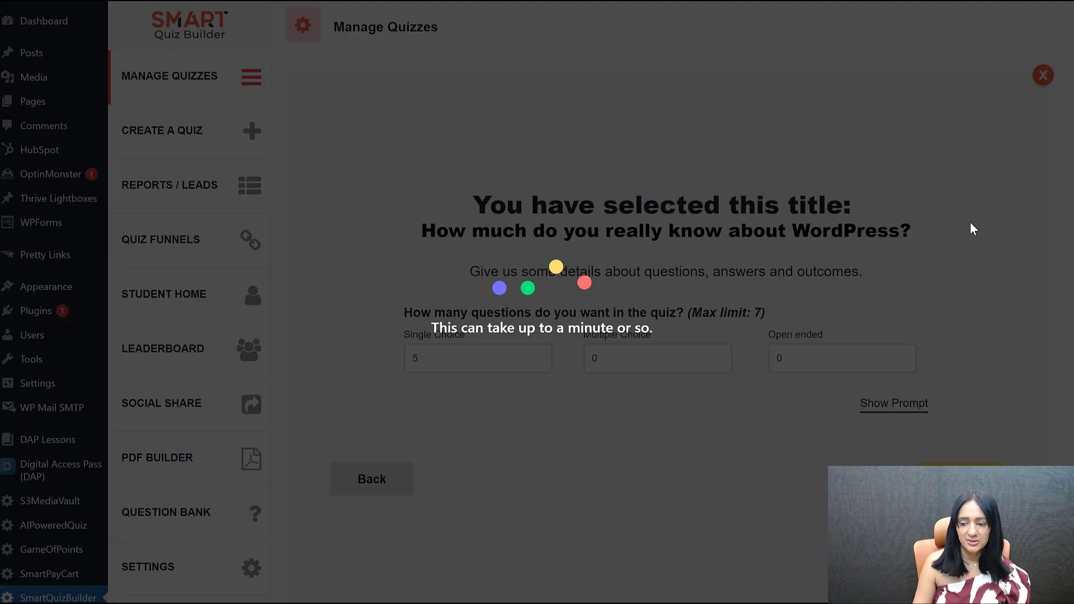
- Include all five generated questions and confirm the selection
{"action": "left_click", "coordinate": [456, 342]}
{"action": "left_click", "coordinate": [486, 415]}
{"action": "scroll", "coordinate": [493, 419], "scroll_direction": "down", "scroll_amount": 3}
{"action": "left_click", "coordinate": [496, 425]}
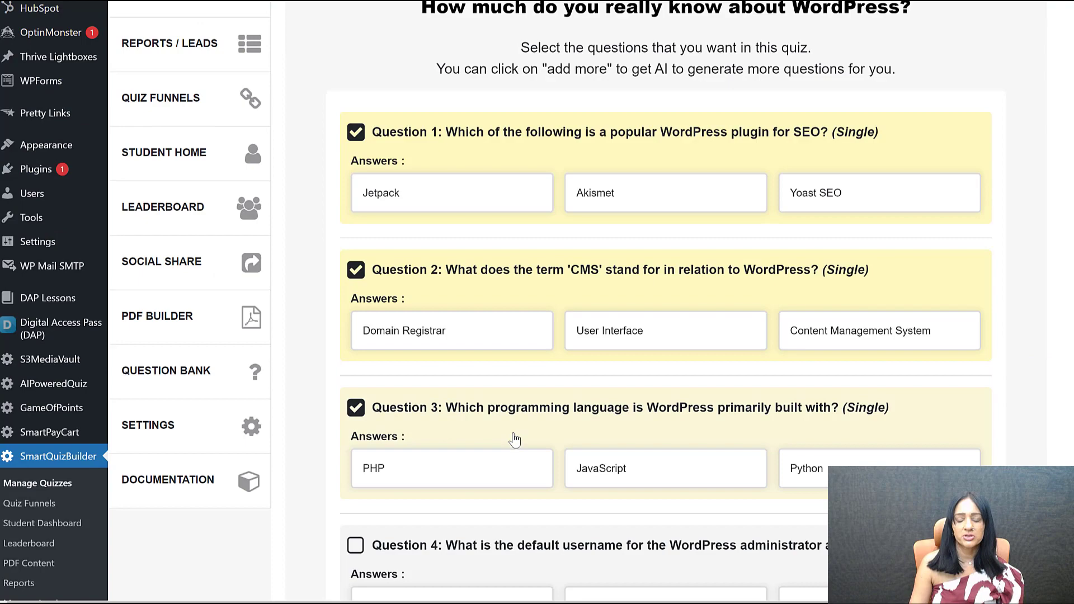
{"action": "scroll", "coordinate": [504, 447], "scroll_direction": "down", "scroll_amount": 3}
{"action": "left_click", "coordinate": [502, 393]}
{"action": "scroll", "coordinate": [595, 455], "scroll_direction": "down", "scroll_amount": 3}
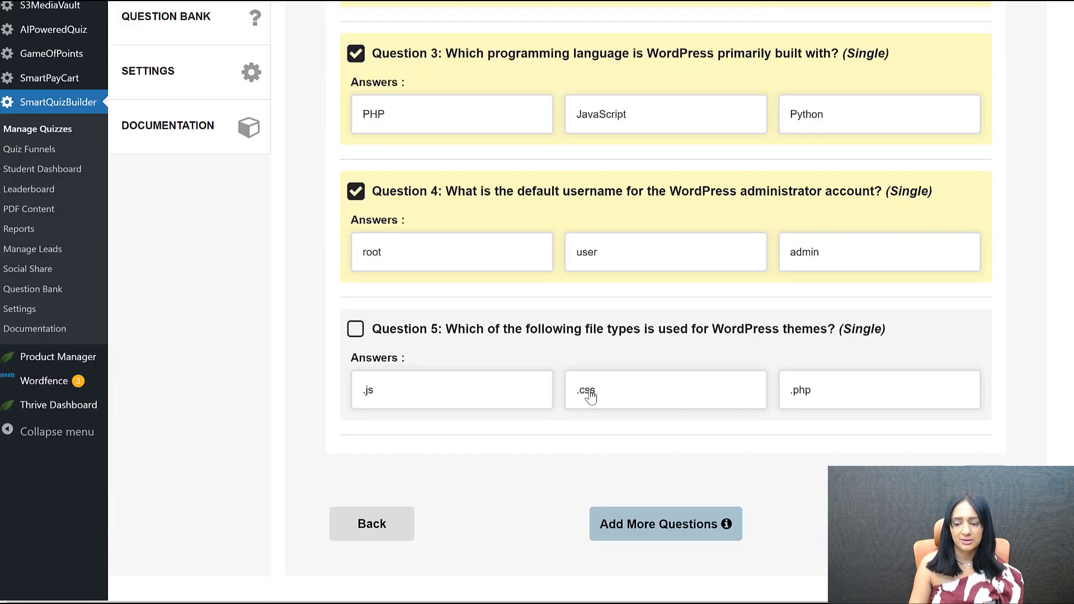
{"action": "left_click", "coordinate": [644, 394]}
{"action": "left_click", "coordinate": [950, 524]}
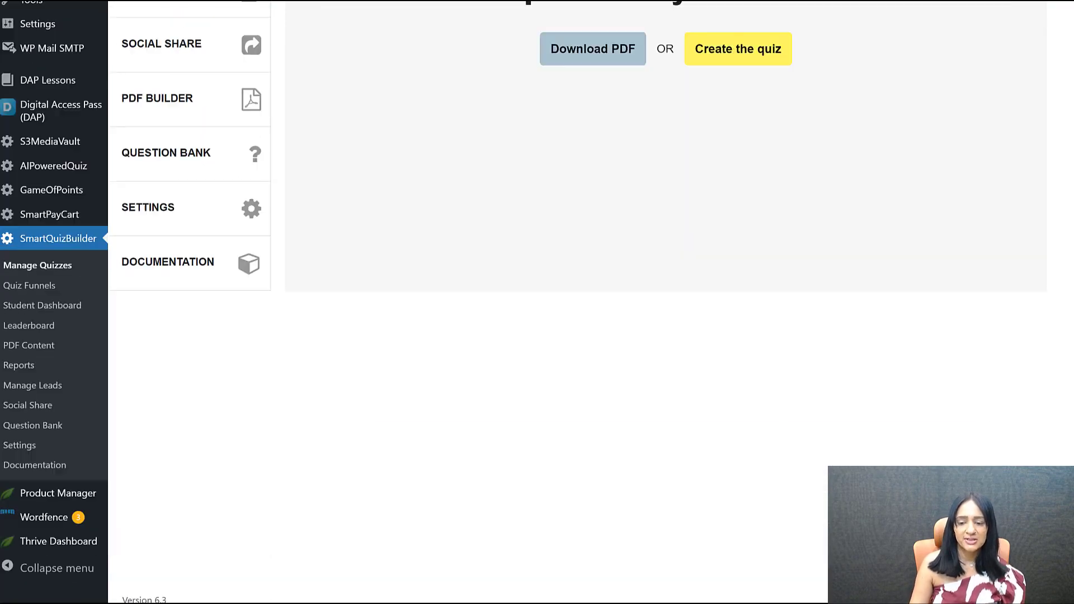
- Build the quiz from these results using Template 5
{"action": "scroll", "coordinate": [1040, 442], "scroll_direction": "up", "scroll_amount": 5}
{"action": "left_click", "coordinate": [770, 370]}
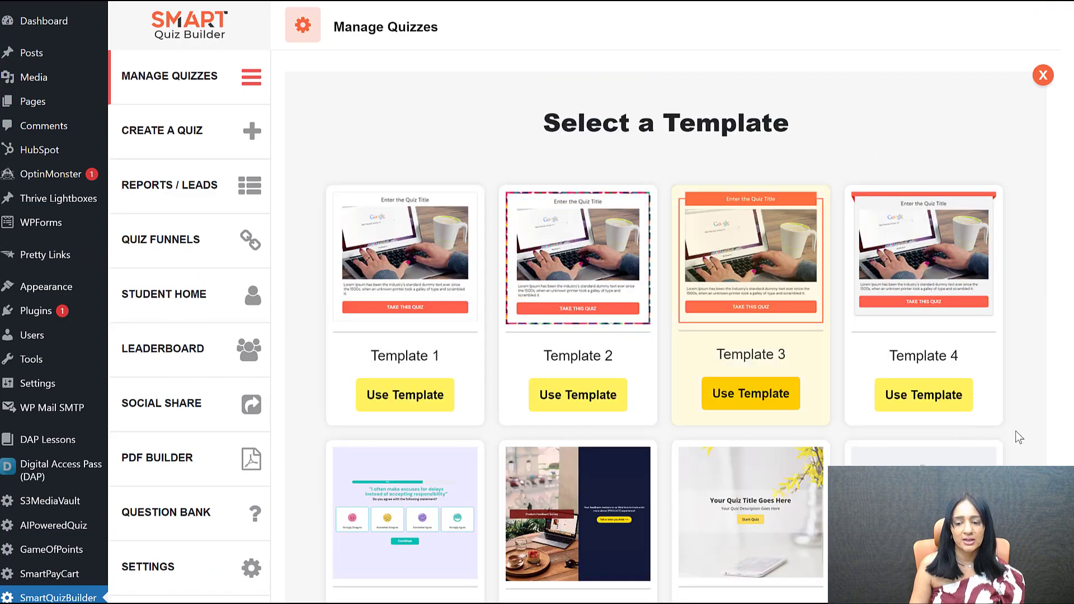
{"action": "scroll", "coordinate": [503, 391], "scroll_direction": "down", "scroll_amount": 2}
{"action": "left_click", "coordinate": [394, 579]}
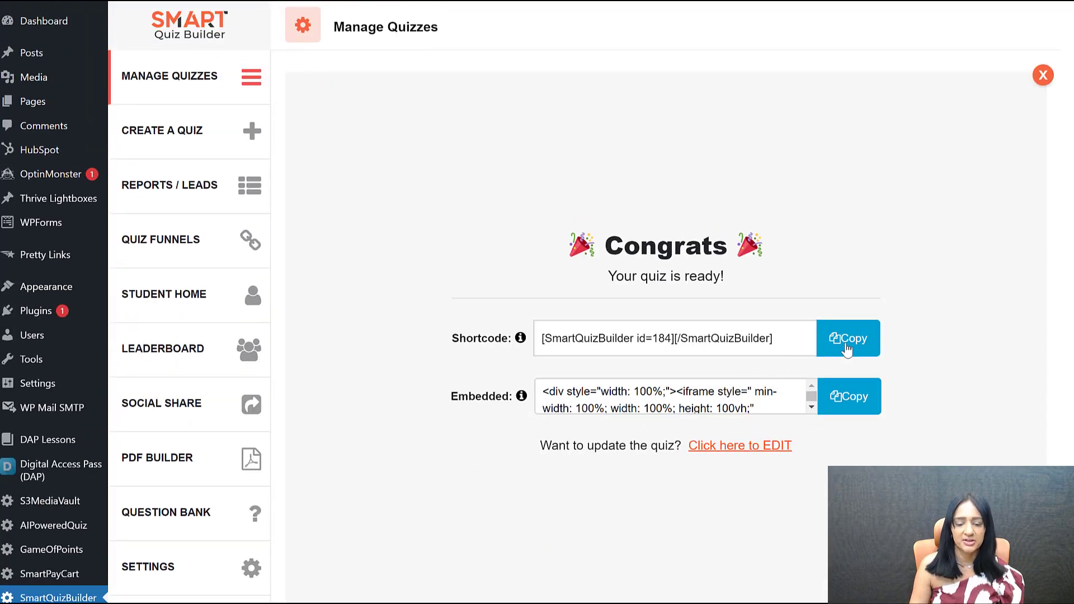
- Copy the quiz shortcode, then open the new quiz for editing from the quiz list
{"action": "left_click", "coordinate": [833, 338]}
{"action": "right_click", "coordinate": [207, 71]}
{"action": "left_click", "coordinate": [259, 96]}
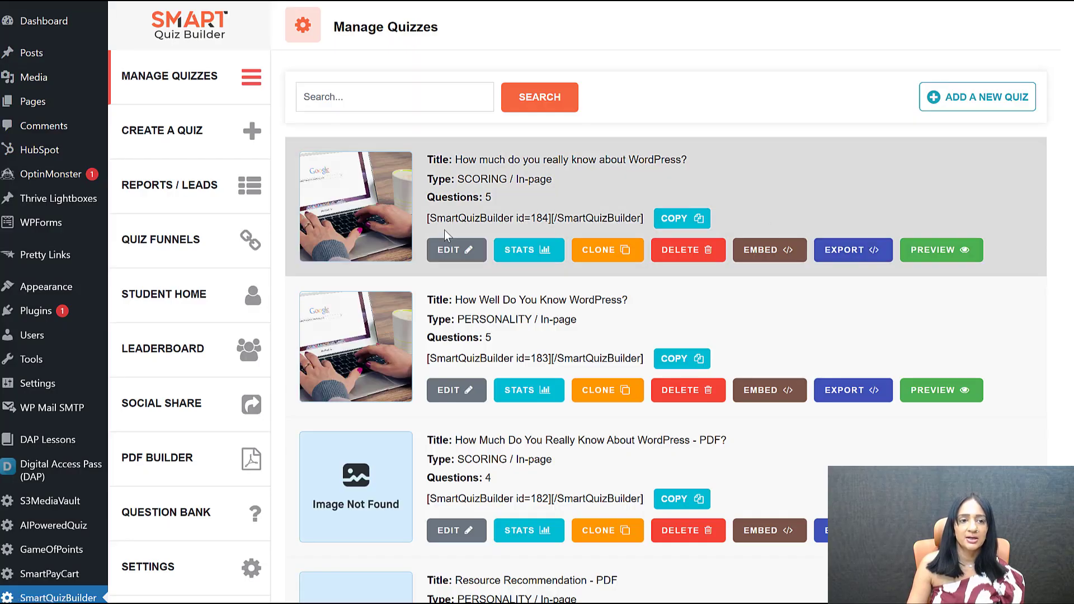
{"action": "left_click", "coordinate": [452, 249]}
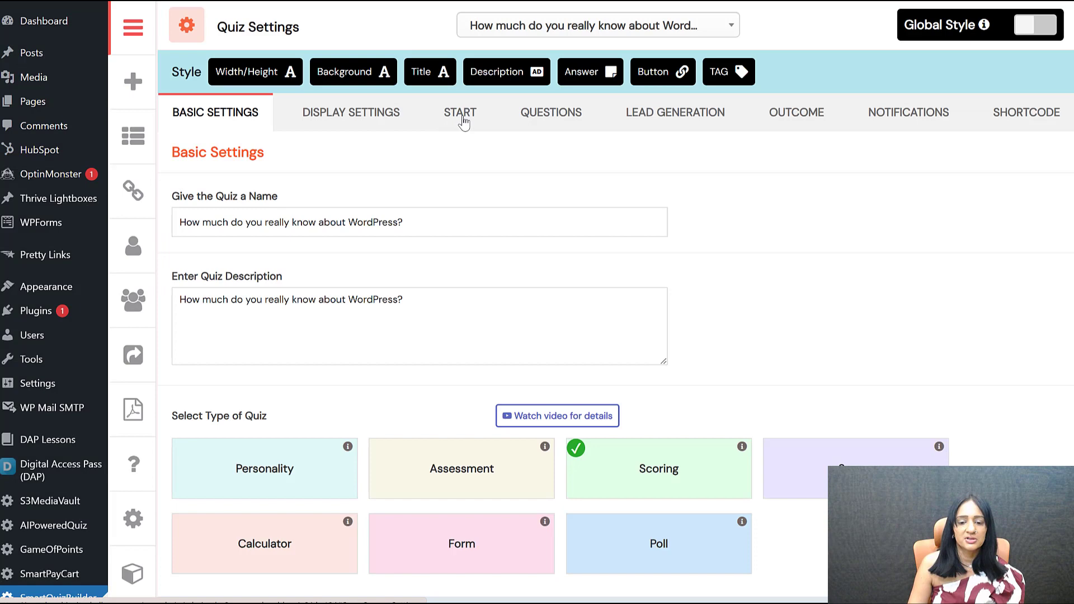
- Replace the start screen background image with the laptop photo
{"action": "left_click", "coordinate": [463, 125]}
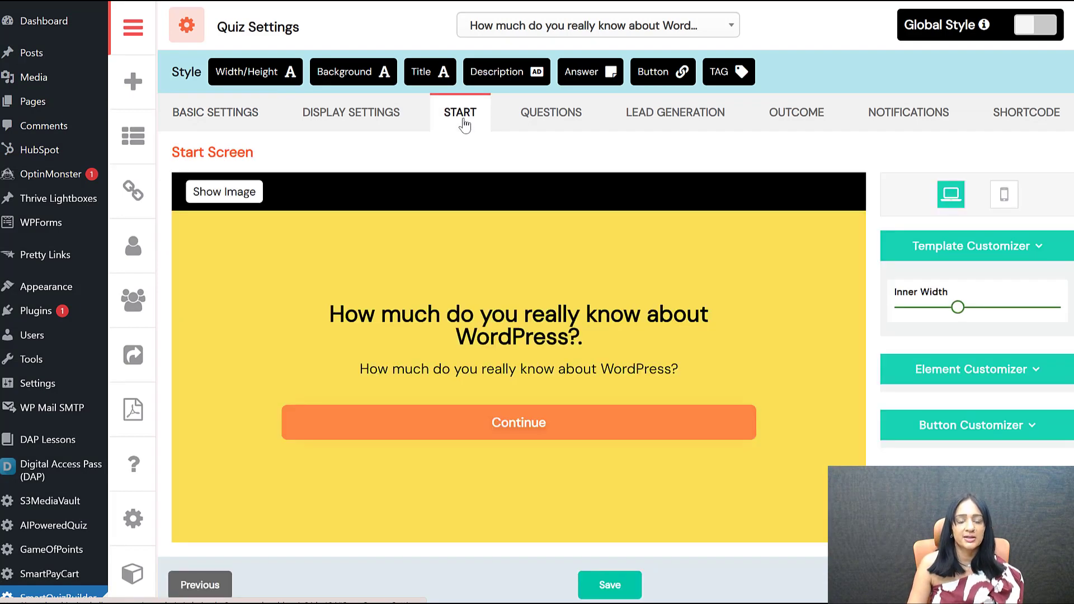
{"action": "left_click", "coordinate": [367, 79]}
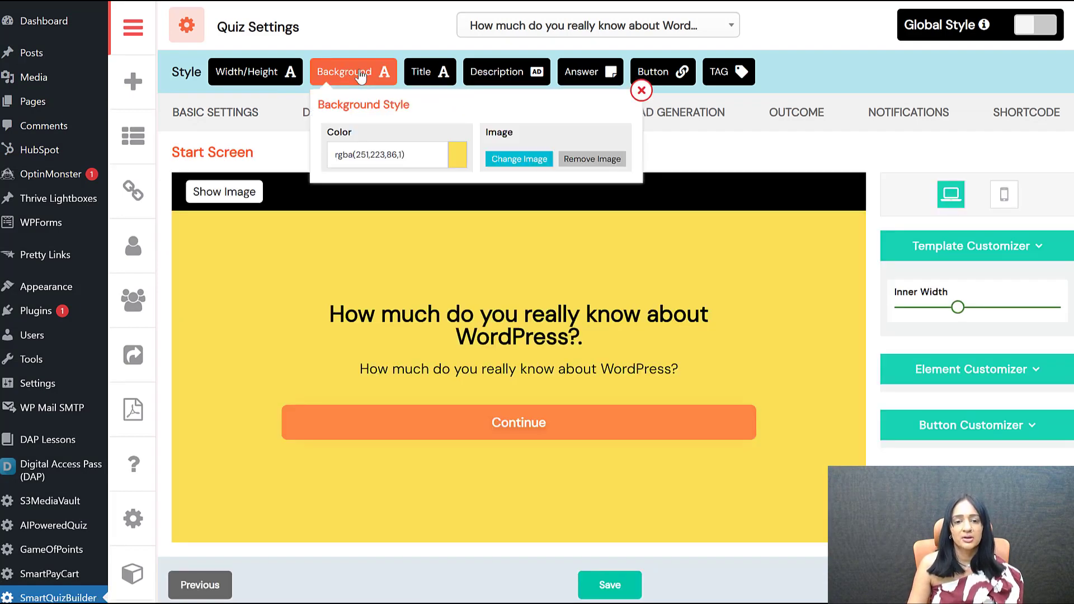
{"action": "left_click", "coordinate": [519, 159]}
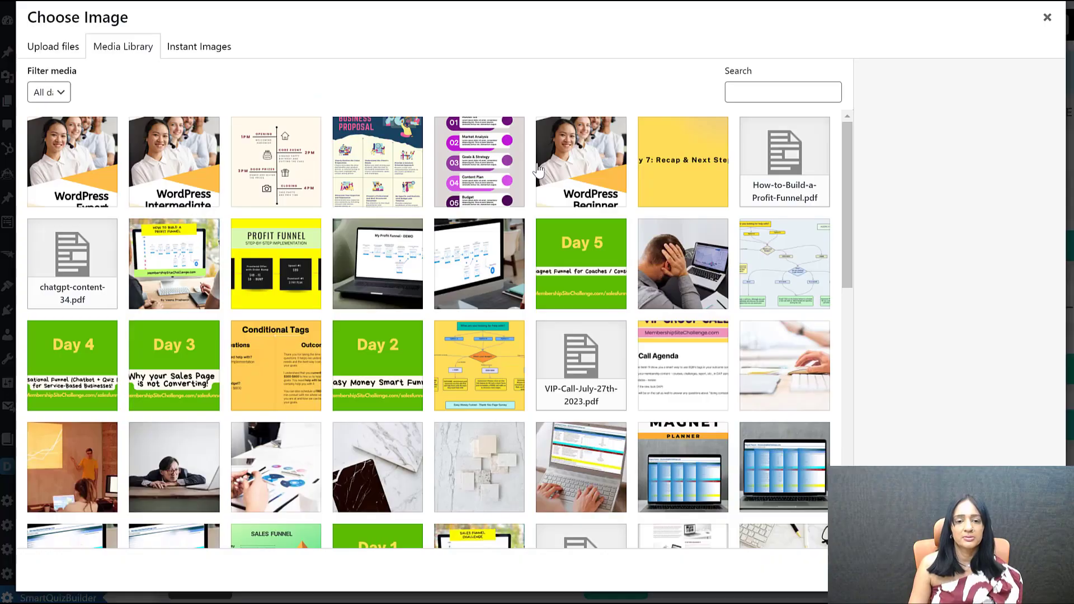
{"action": "left_click", "coordinate": [786, 358]}
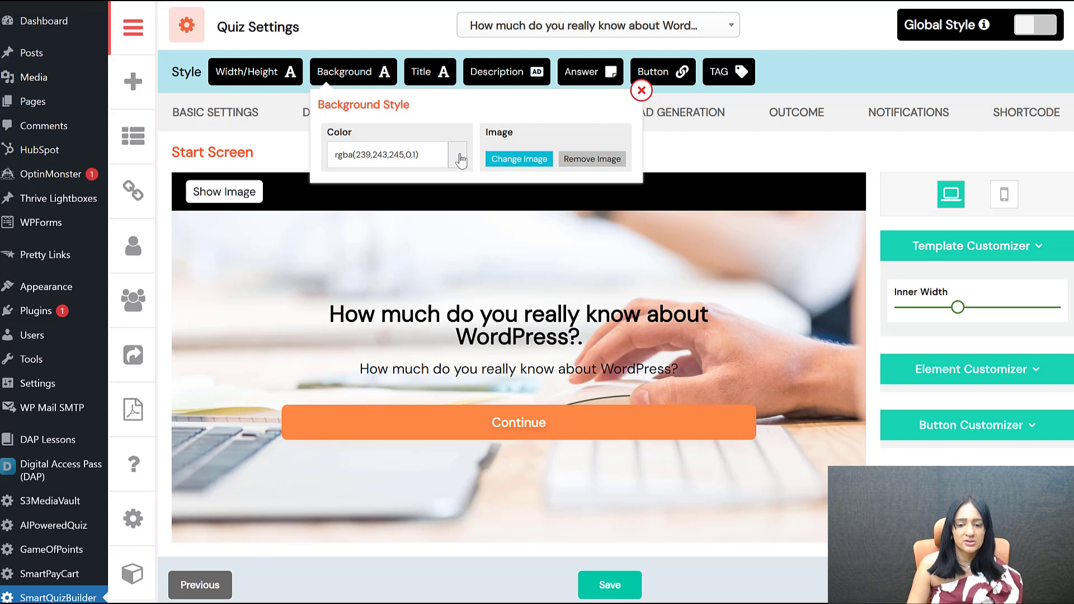
- Make the background overlay a more opaque dark grey and the title text white (#ffffff)
{"action": "left_click", "coordinate": [458, 157]}
{"action": "left_click_drag", "start_coordinate": [368, 203], "coordinate": [364, 230]}
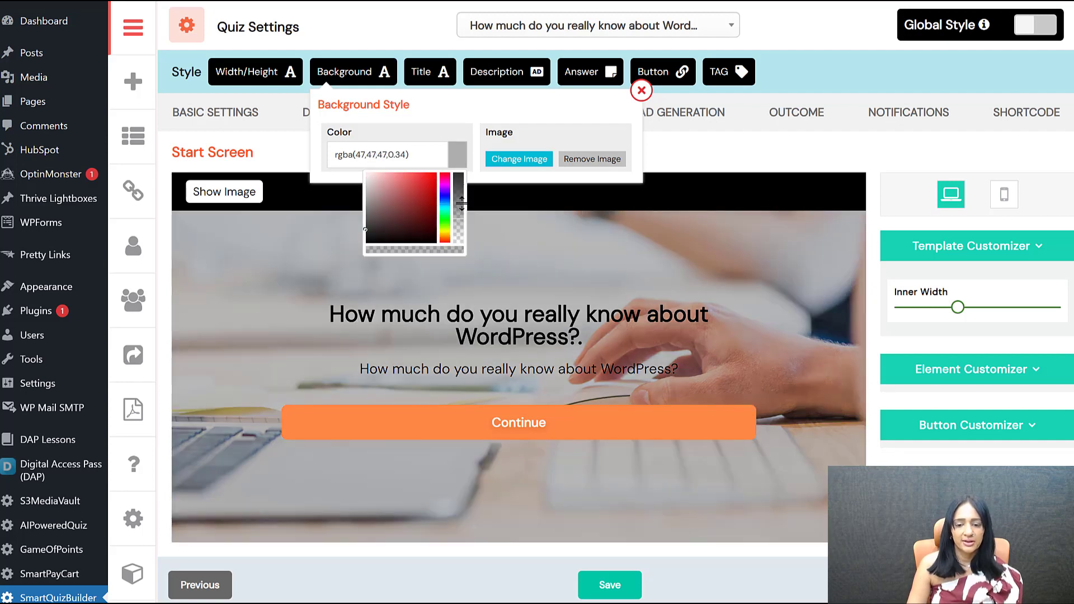
{"action": "left_click_drag", "start_coordinate": [458, 184], "coordinate": [467, 193]}
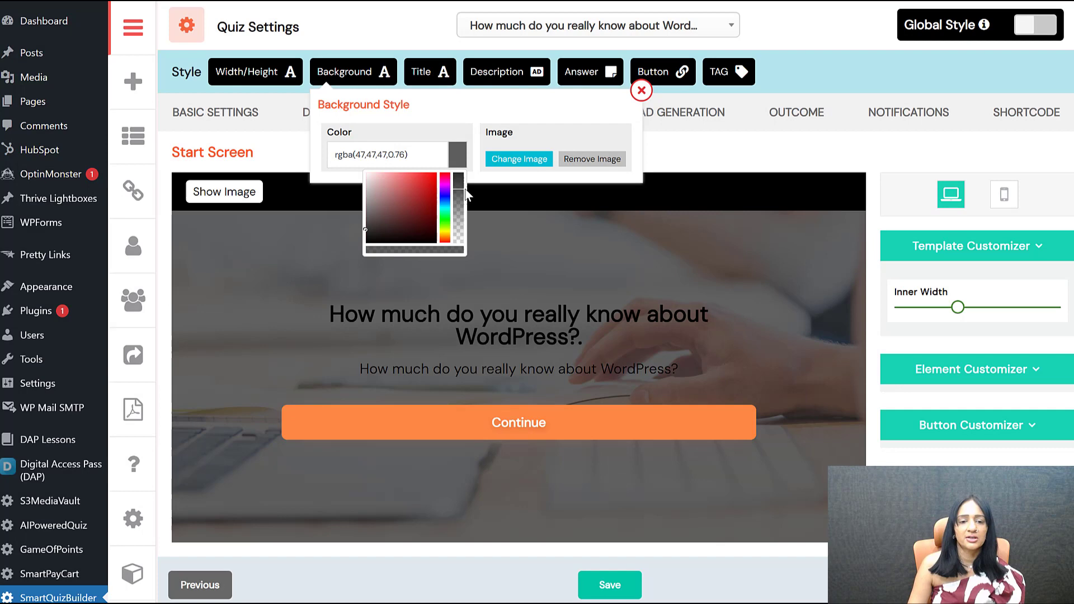
{"action": "left_click", "coordinate": [430, 72]}
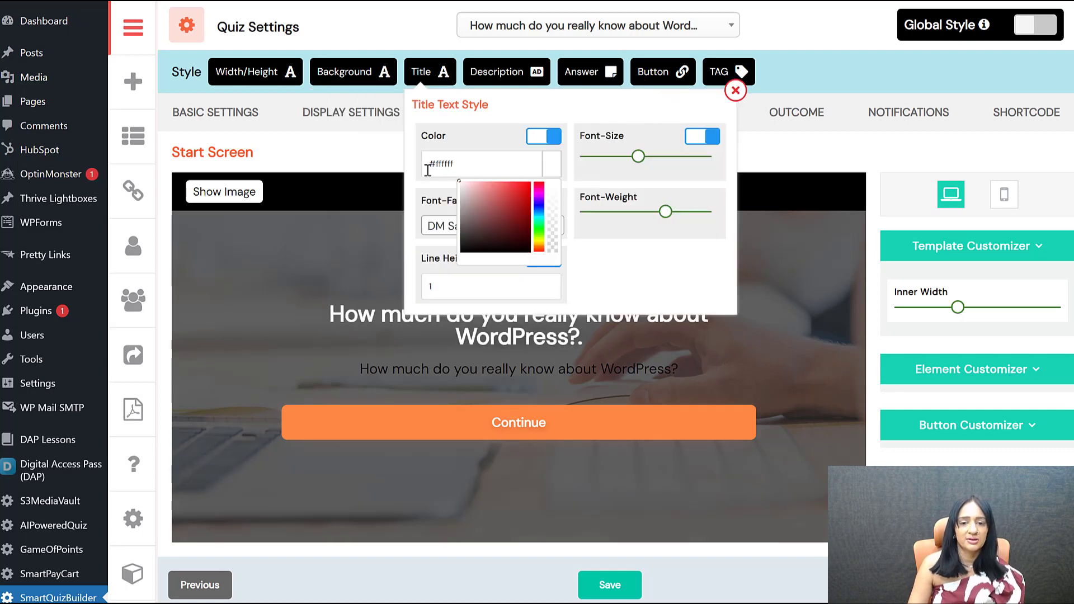
{"action": "left_click", "coordinate": [789, 367]}
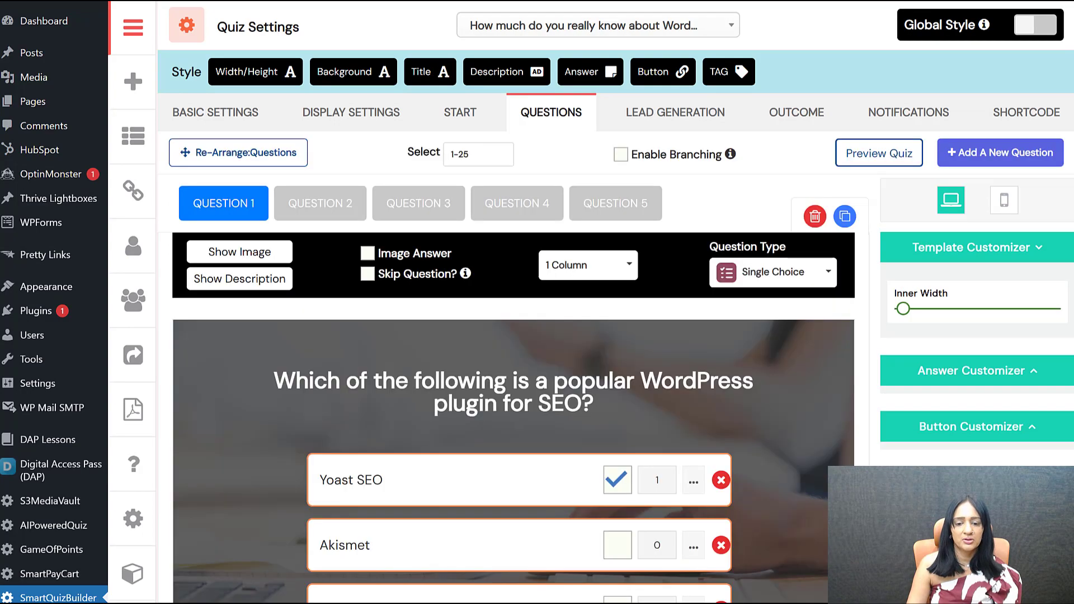
- Review Questions 2 through 5 and their correct answers
{"action": "scroll", "coordinate": [537, 302], "scroll_direction": "down", "scroll_amount": 2}
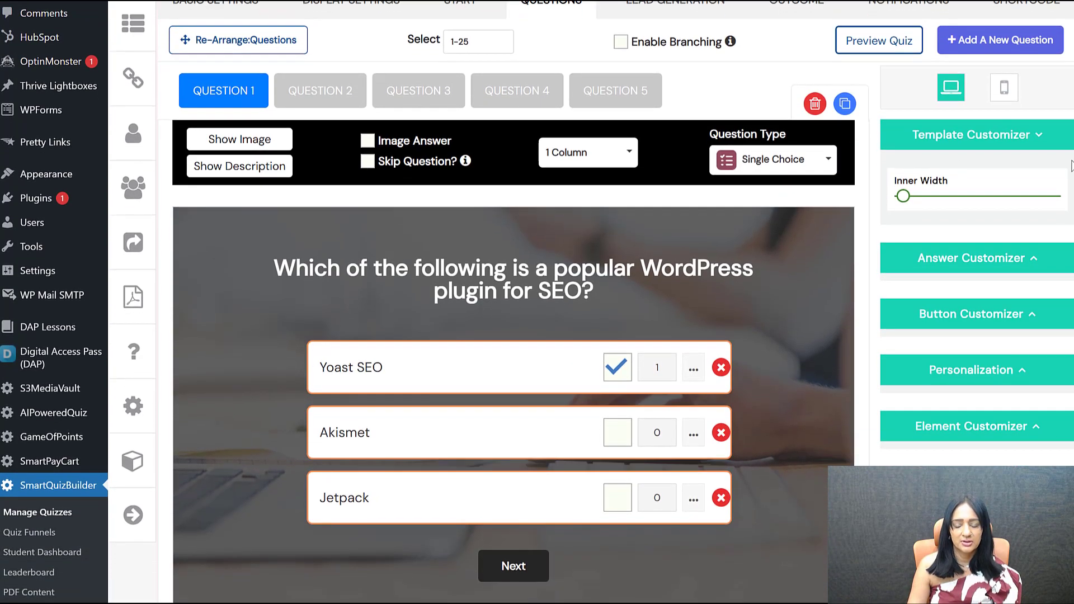
{"action": "left_click", "coordinate": [352, 92]}
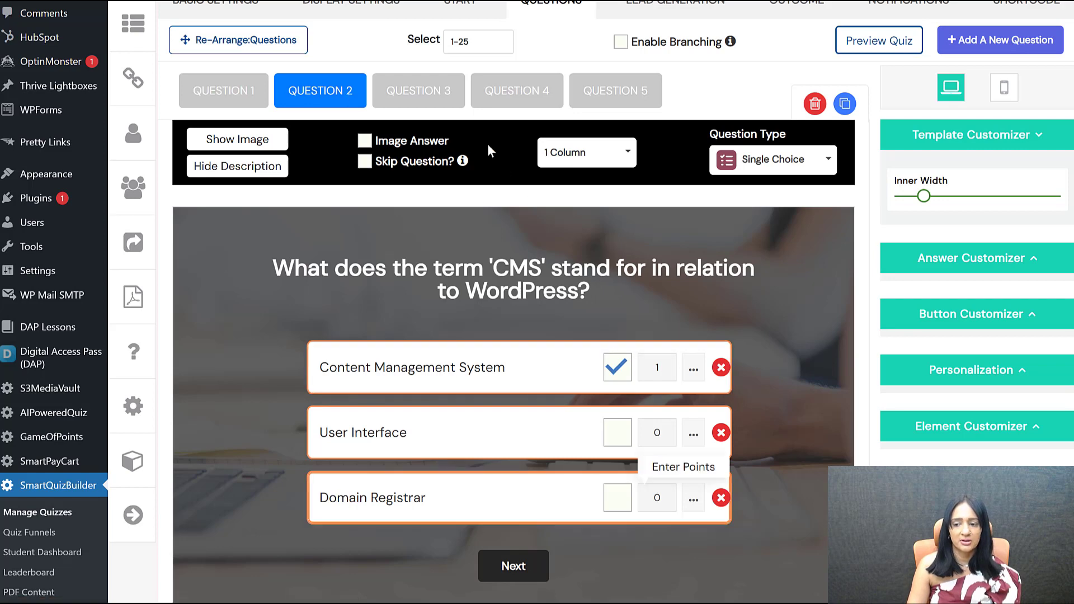
{"action": "left_click", "coordinate": [448, 90]}
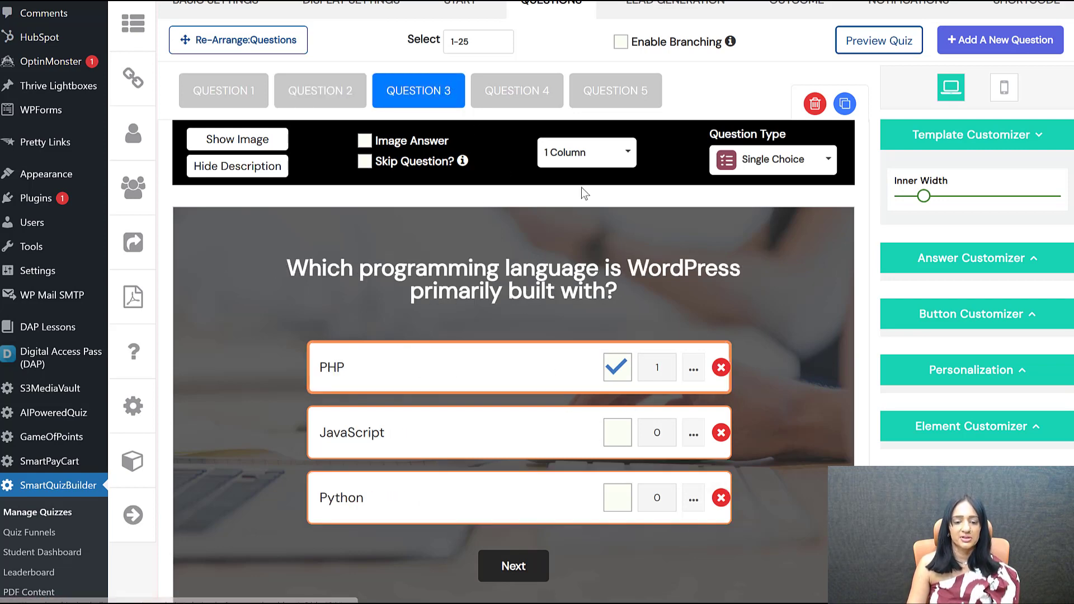
{"action": "left_click", "coordinate": [485, 88]}
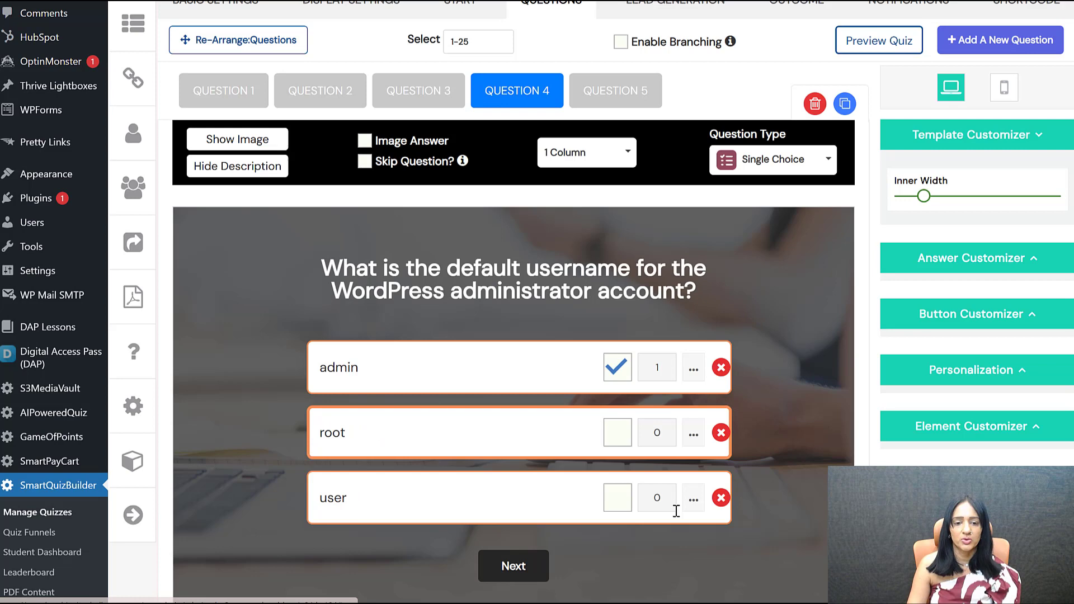
{"action": "left_click", "coordinate": [587, 90]}
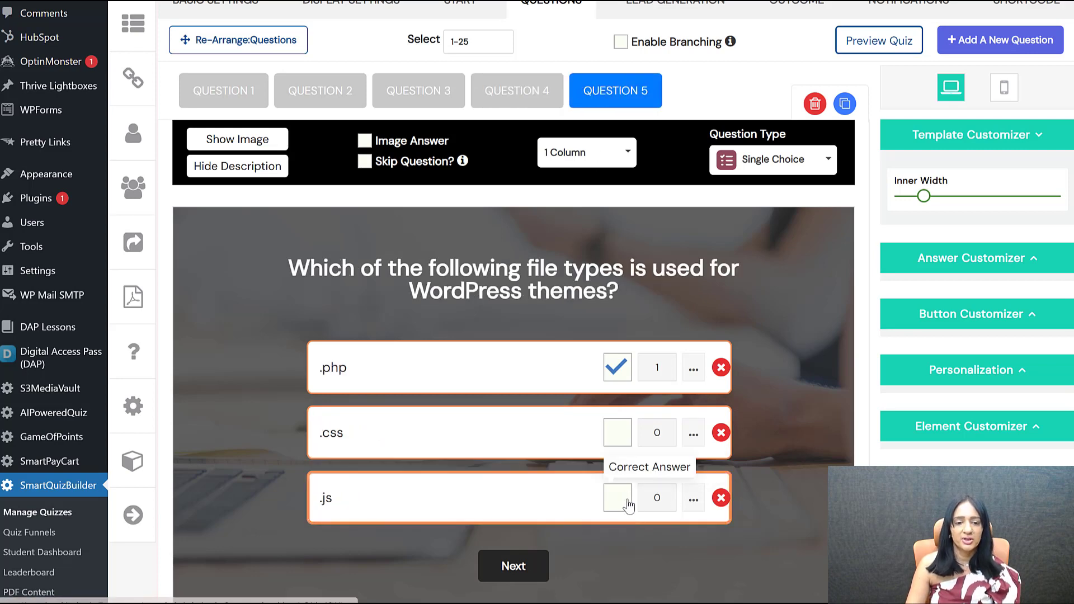
- Switch to the Outcome tab and review the other outcomes and their score ranges
{"action": "scroll", "coordinate": [691, 115], "scroll_direction": "up", "scroll_amount": 2}
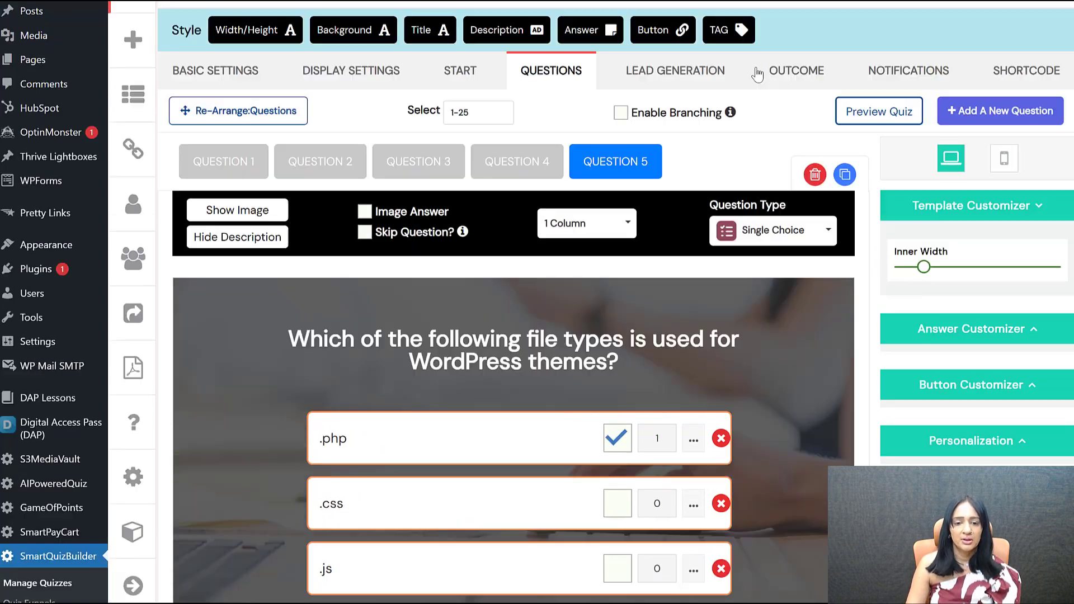
{"action": "left_click", "coordinate": [793, 73]}
{"action": "scroll", "coordinate": [744, 442], "scroll_direction": "down", "scroll_amount": 4}
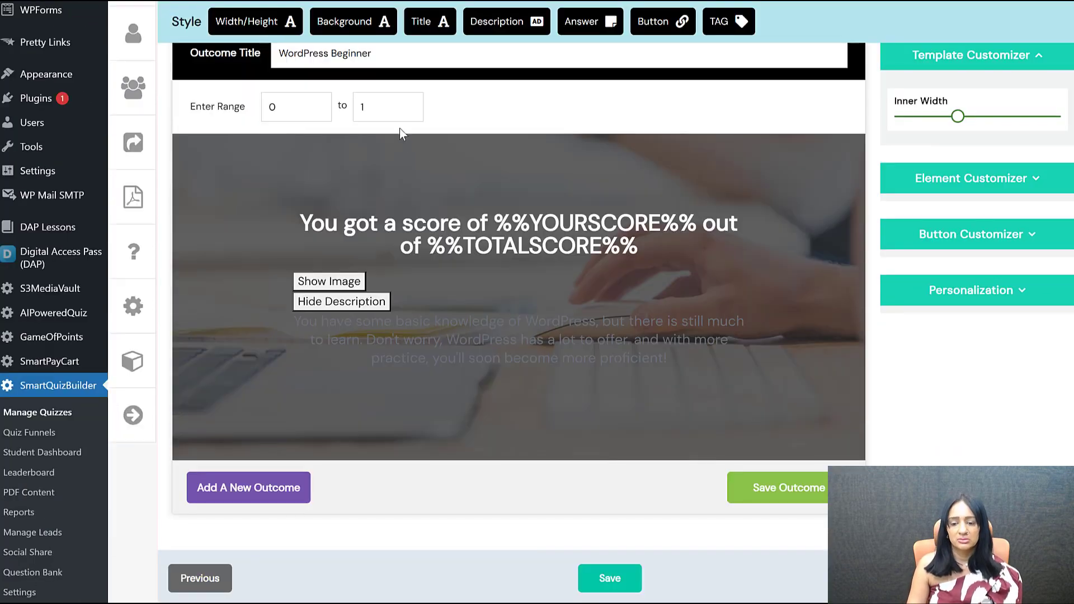
{"action": "scroll", "coordinate": [394, 162], "scroll_direction": "up", "scroll_amount": 3}
{"action": "left_click", "coordinate": [327, 144]}
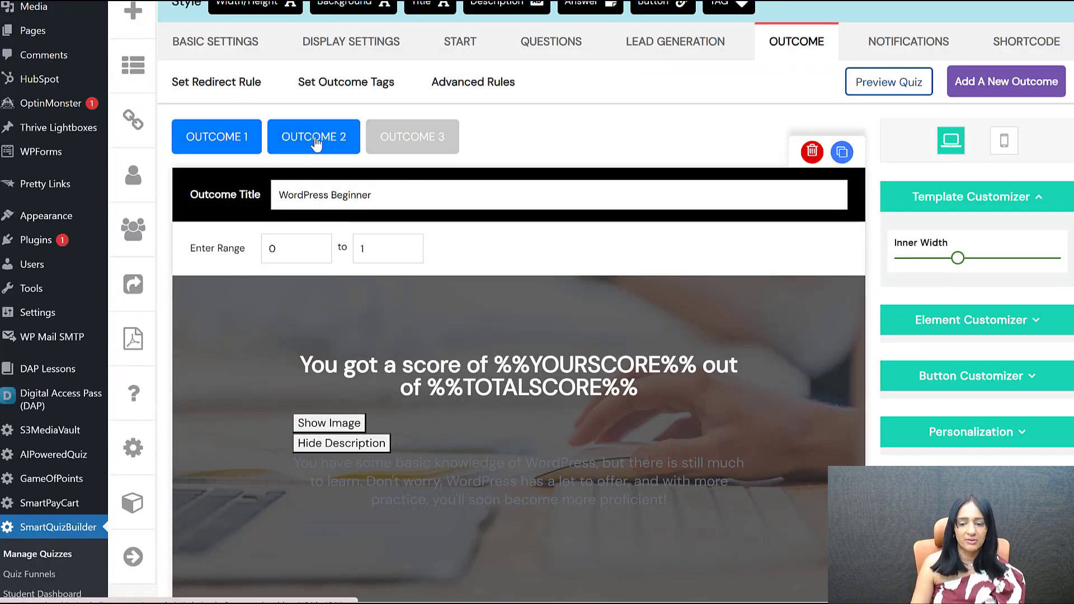